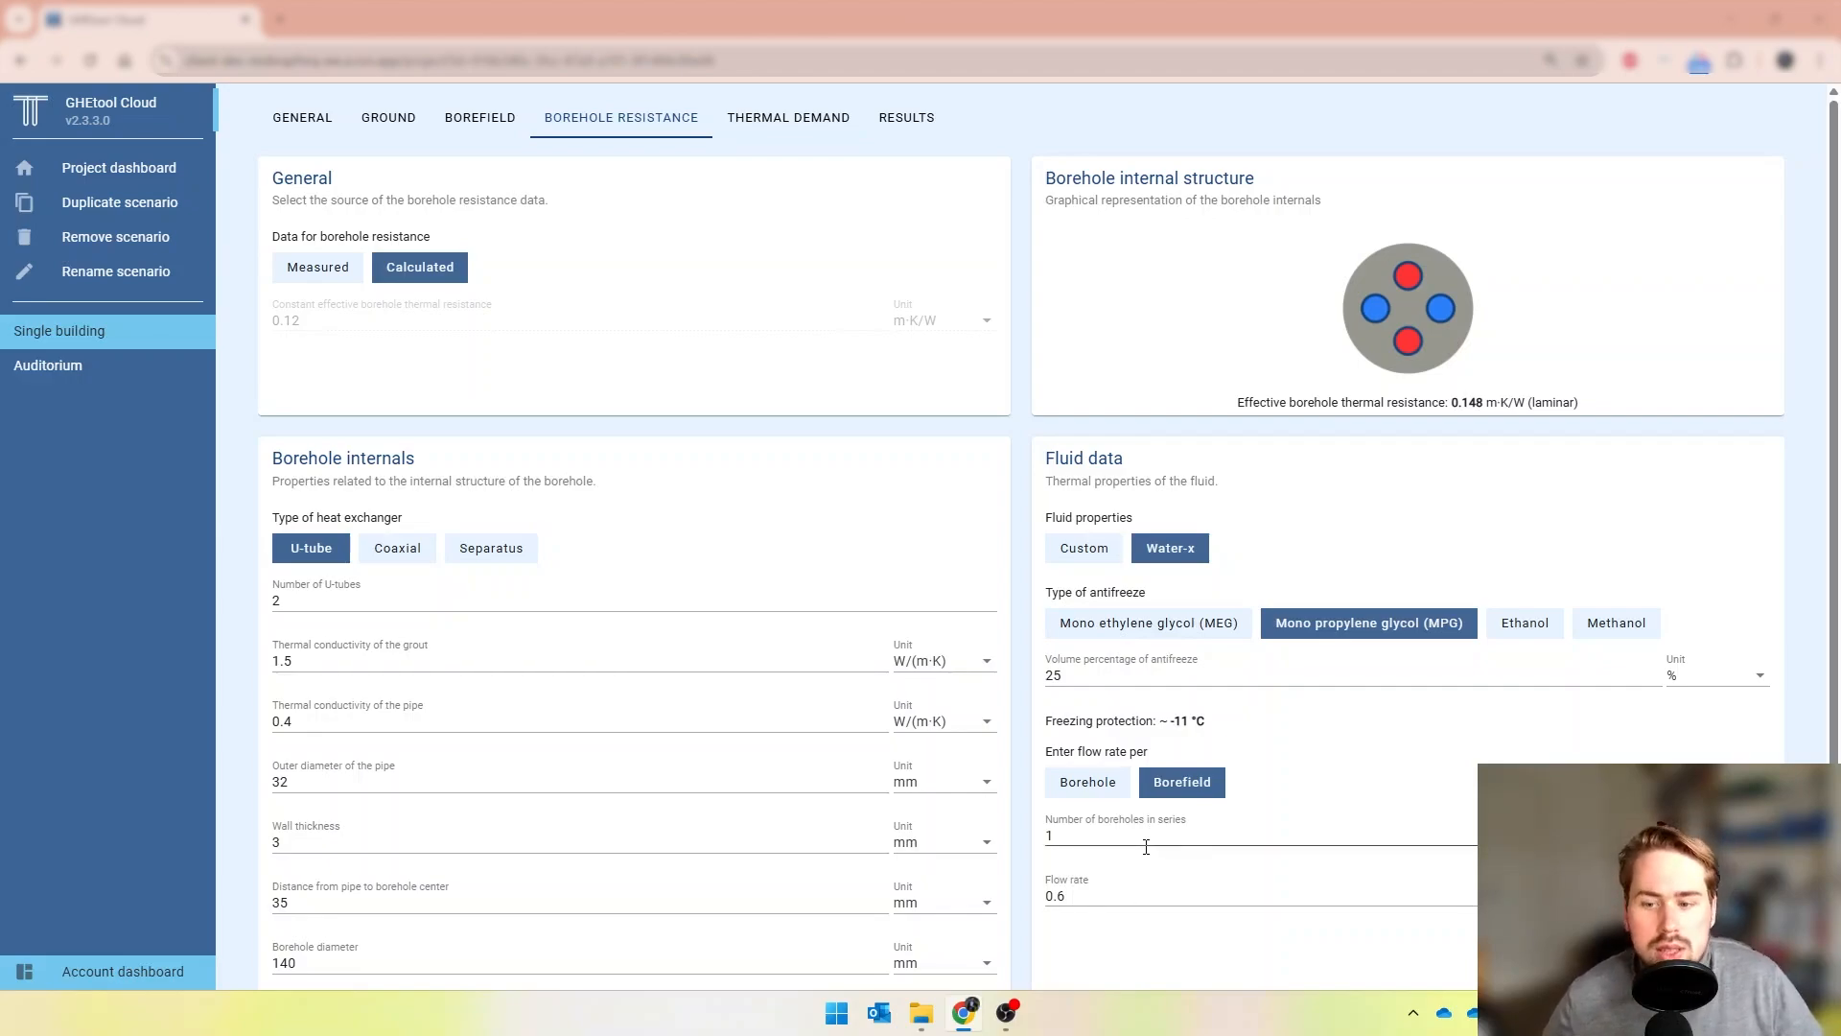
- Review the thermal demand inputs and the hydraulic design settings for borehole connections and lateral piping in the Single building scenario
{"action": "left_click", "coordinate": [780, 134]}
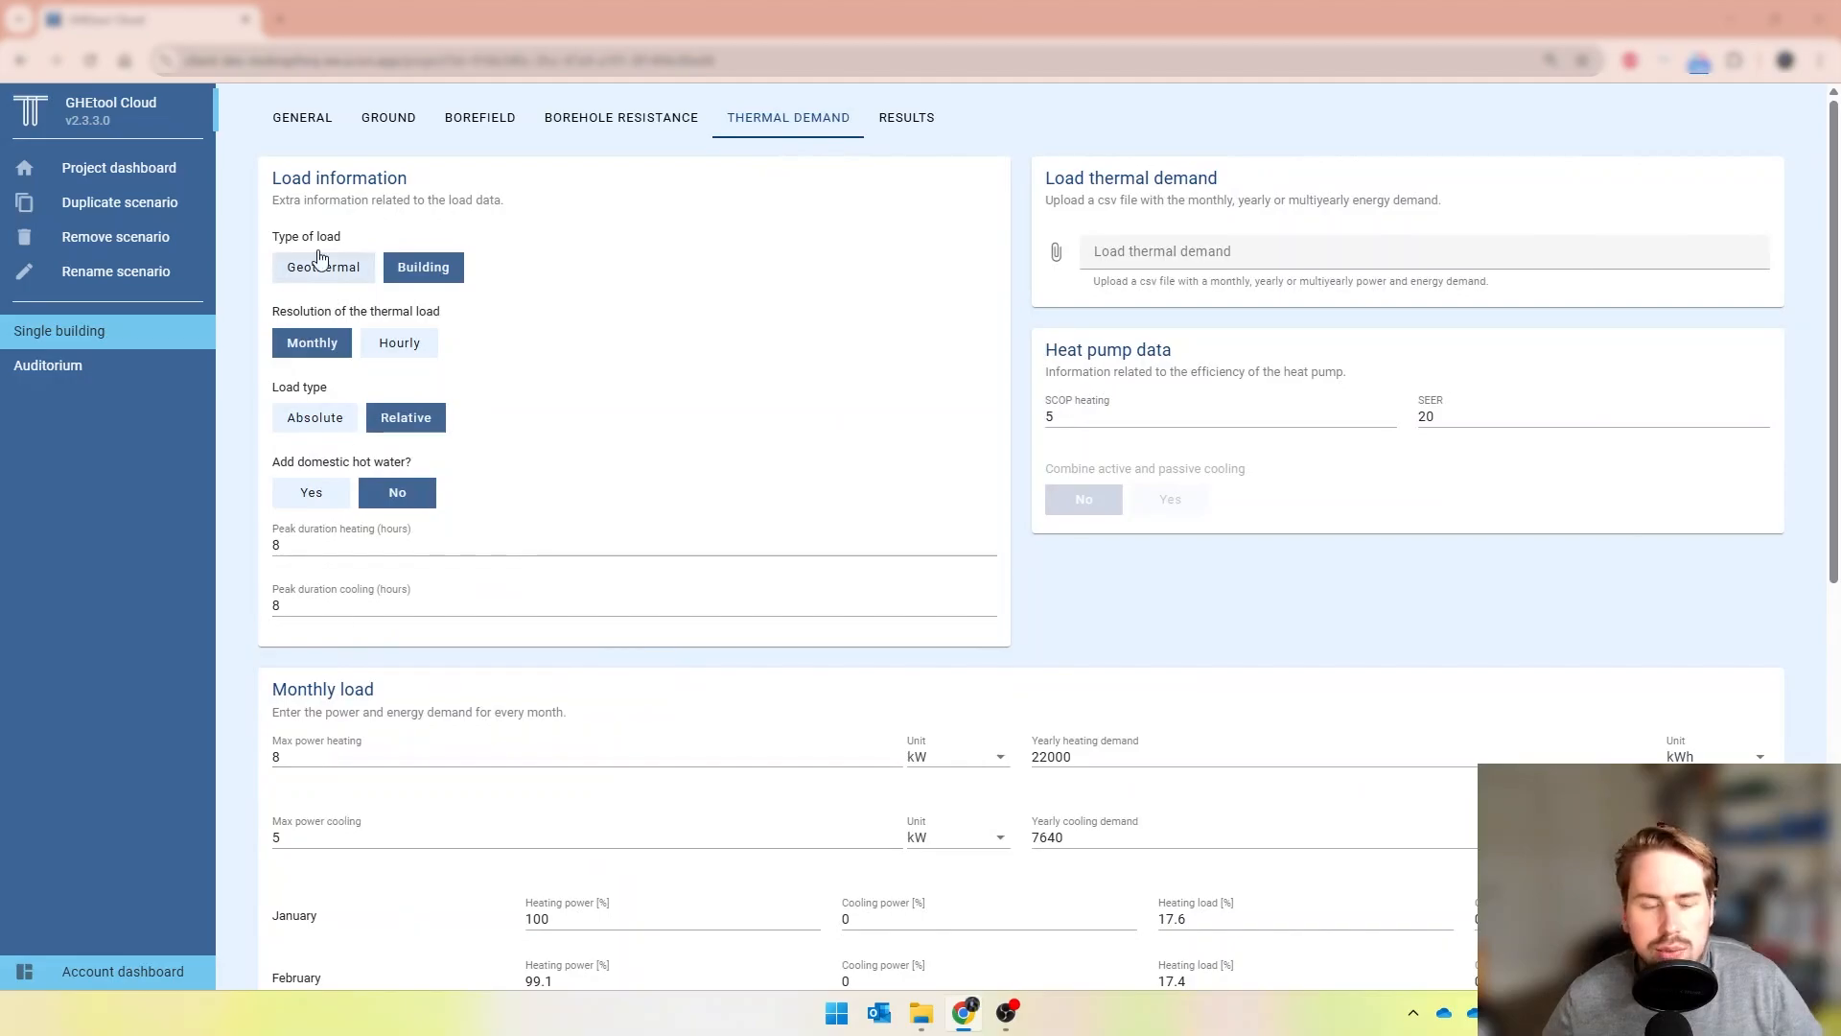
{"action": "left_click", "coordinate": [301, 134]}
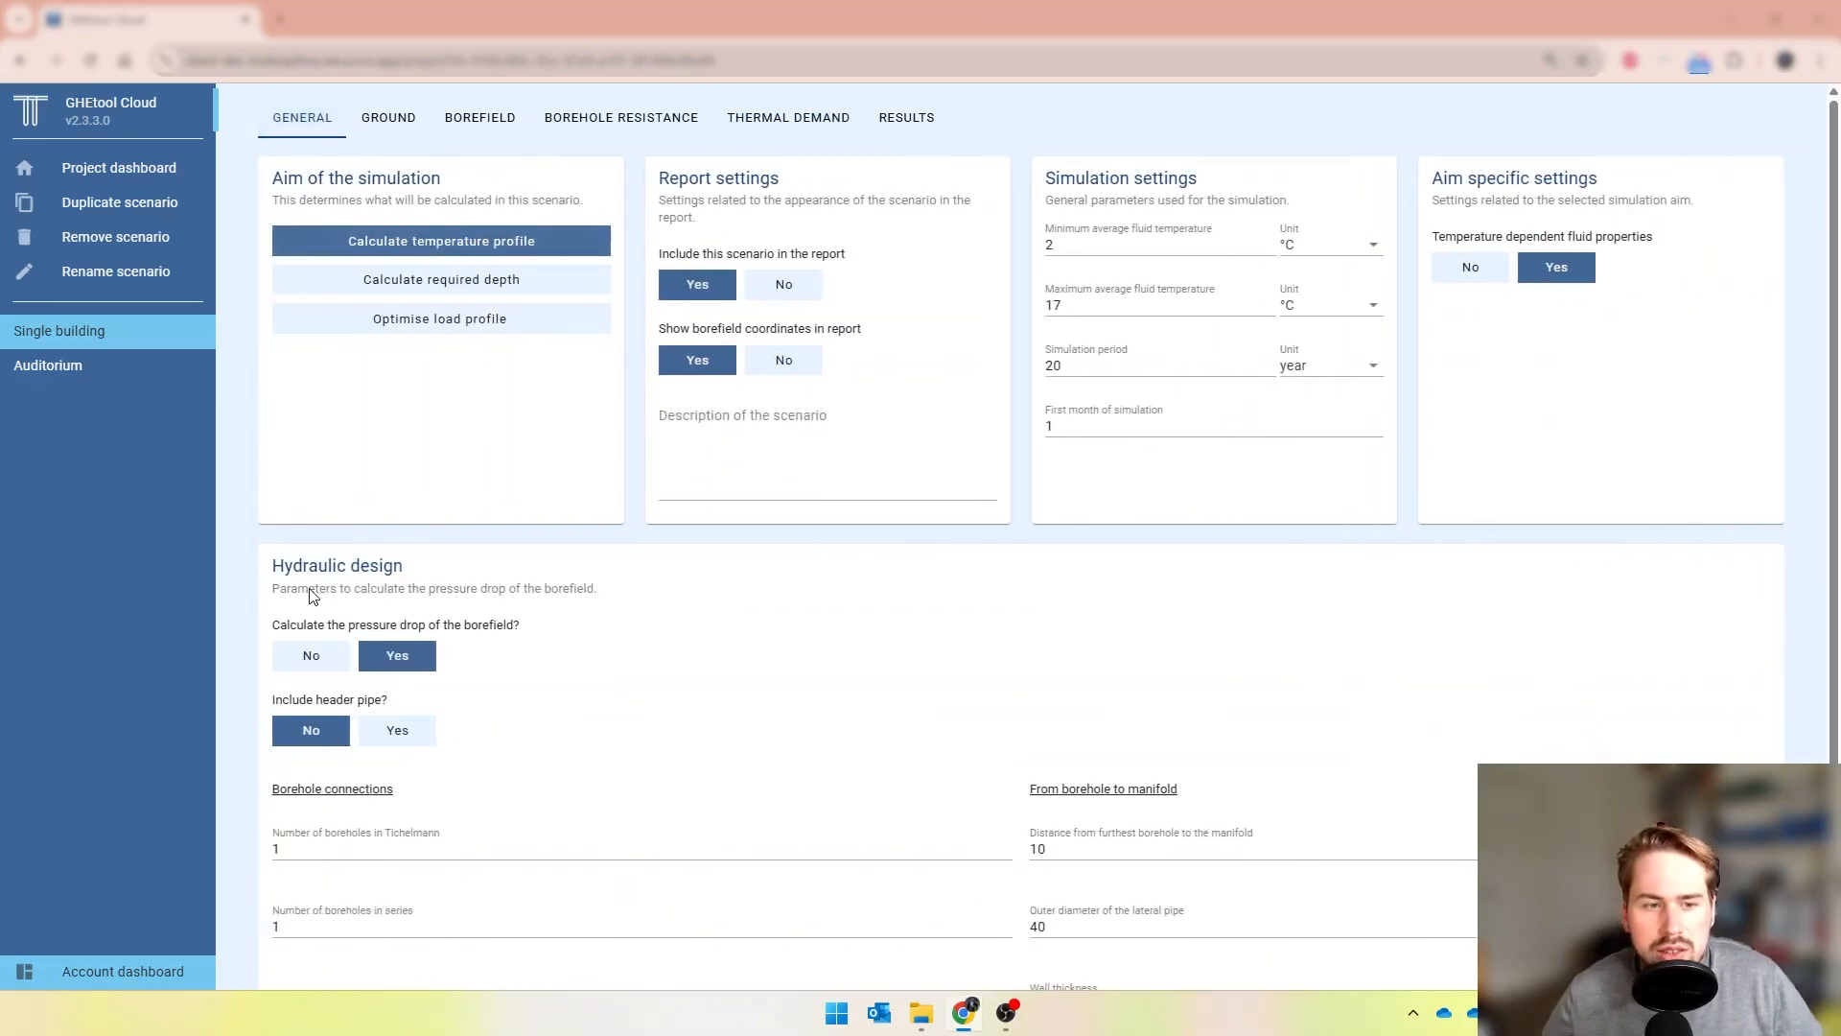
{"action": "scroll", "coordinate": [308, 597], "scroll_direction": "down", "scroll_amount": 2}
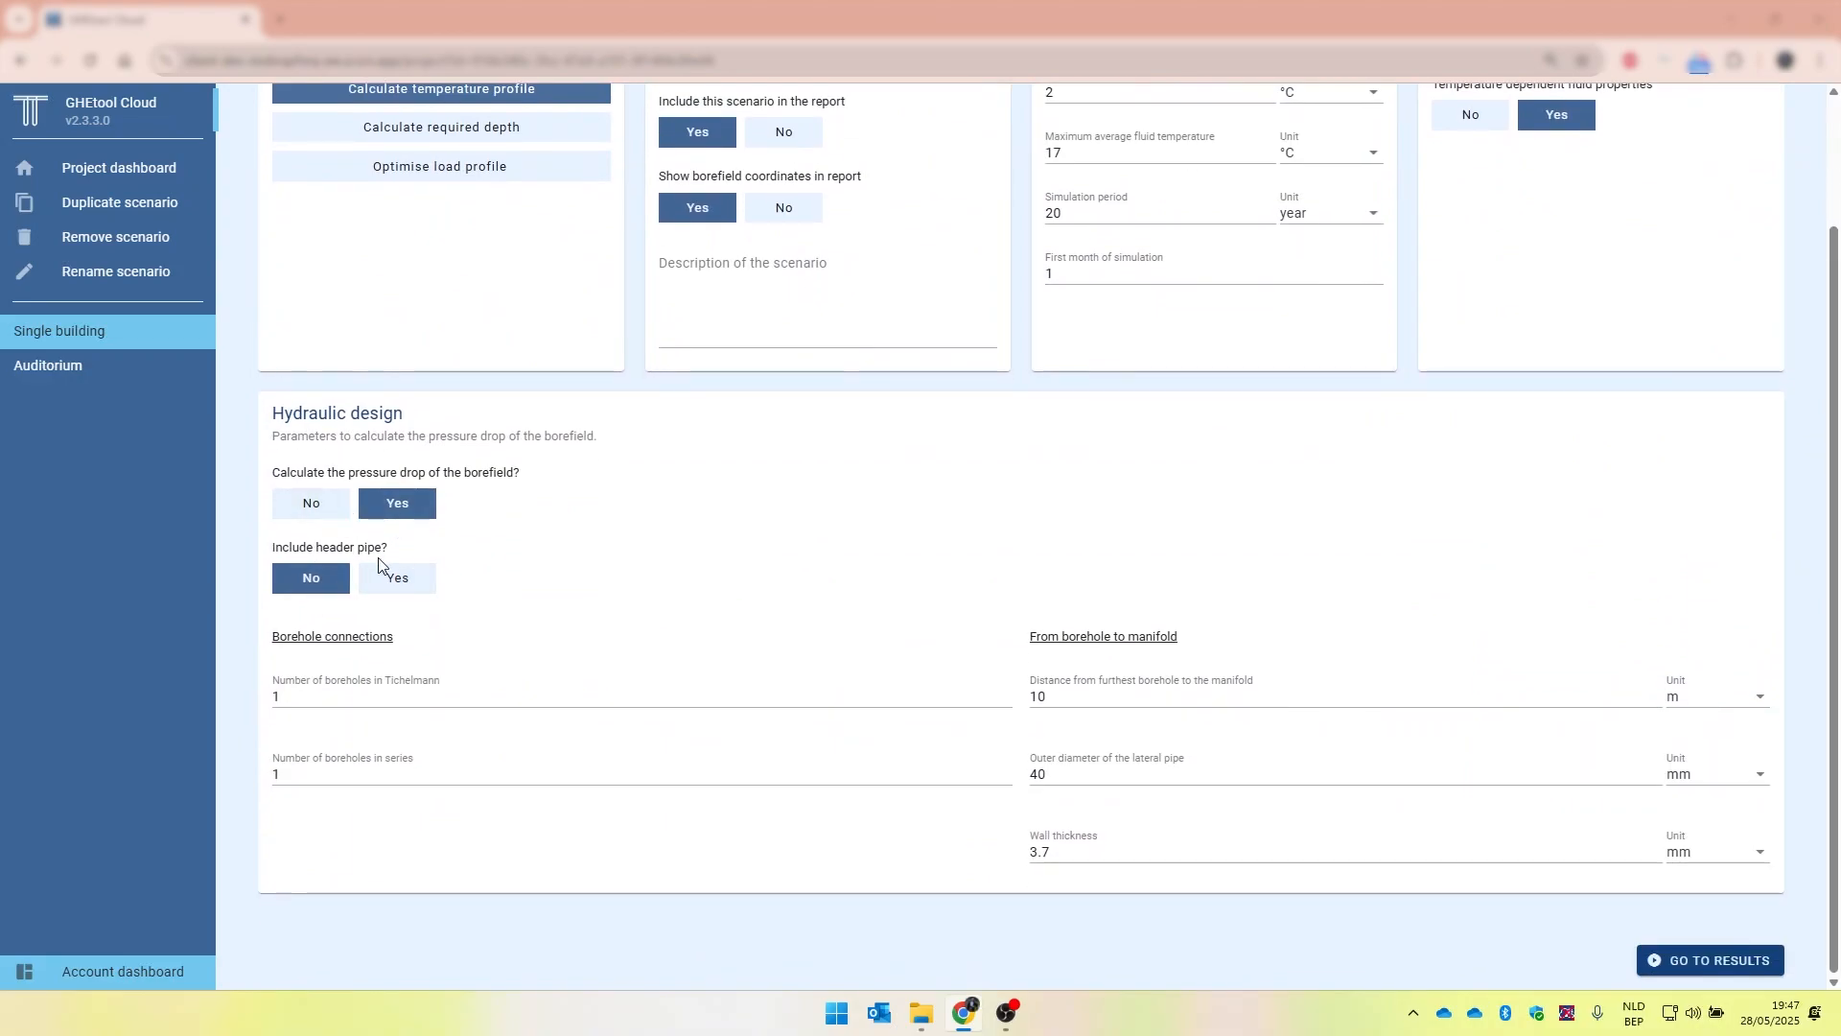
{"action": "scroll", "coordinate": [510, 572], "scroll_direction": "up", "scroll_amount": 2}
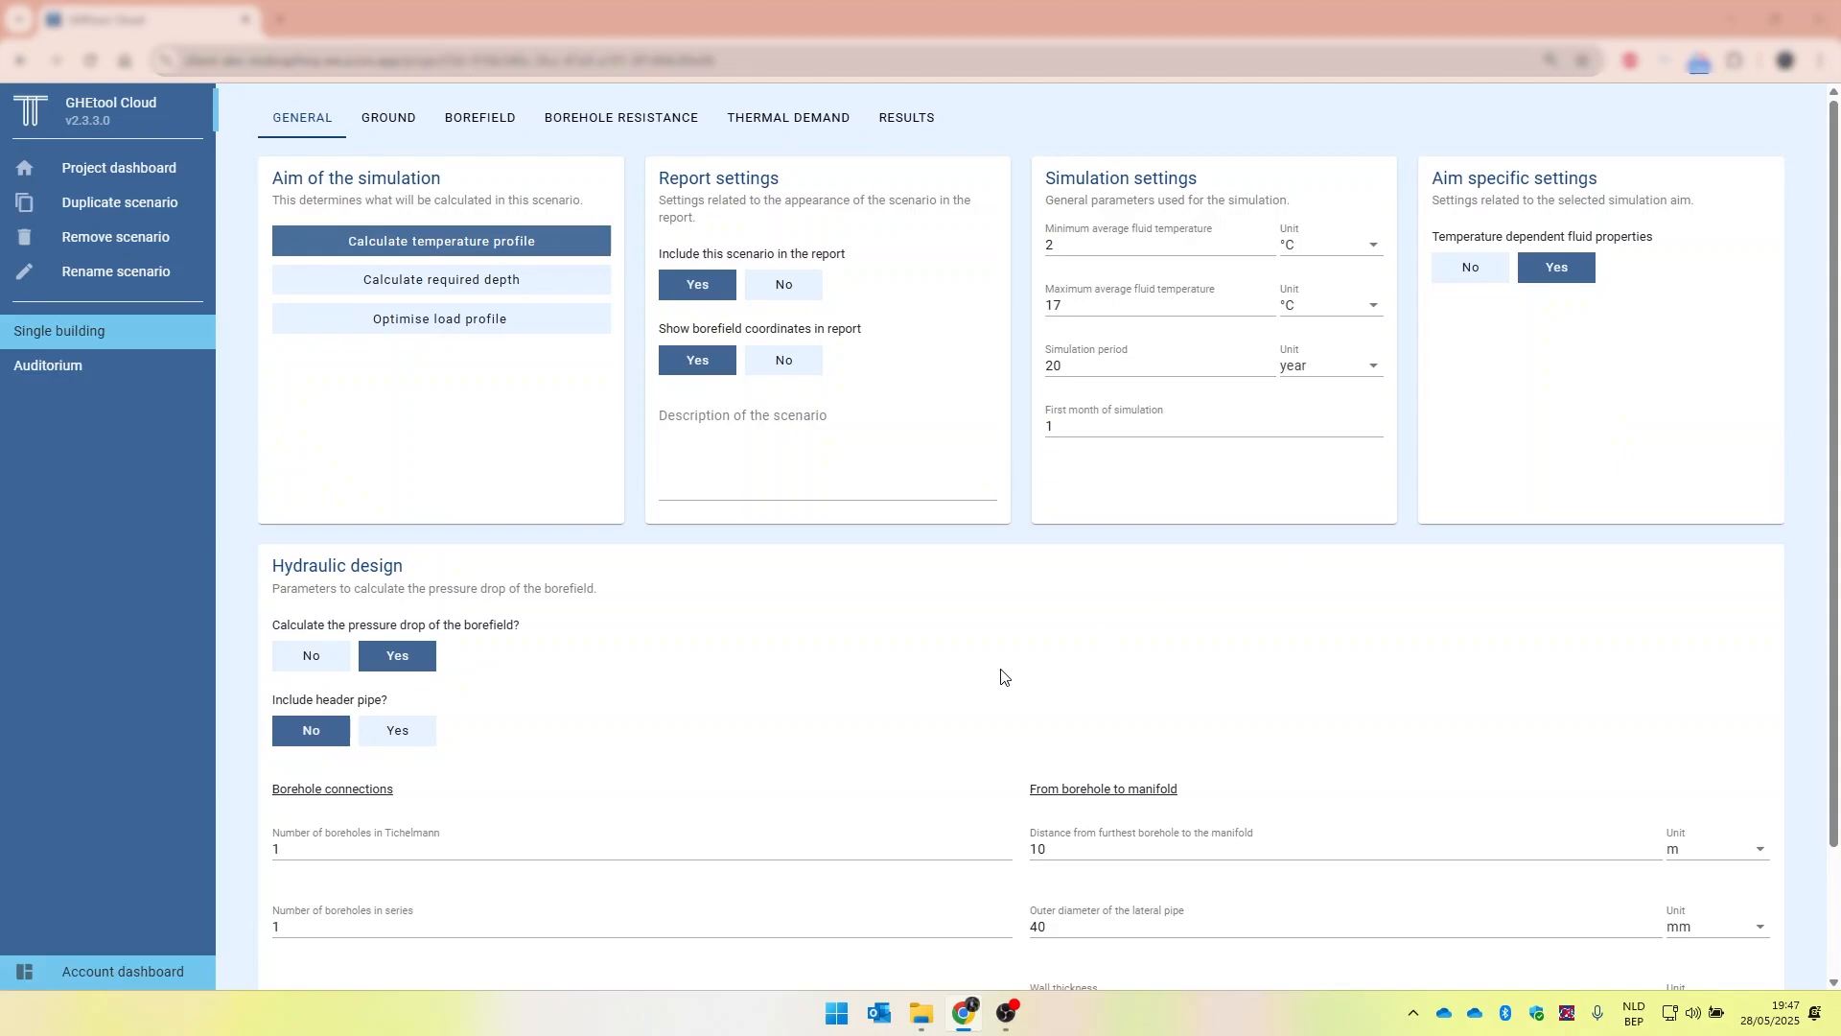
{"action": "scroll", "coordinate": [1001, 675], "scroll_direction": "down", "scroll_amount": 1}
{"action": "scroll", "coordinate": [972, 660], "scroll_direction": "down", "scroll_amount": 1}
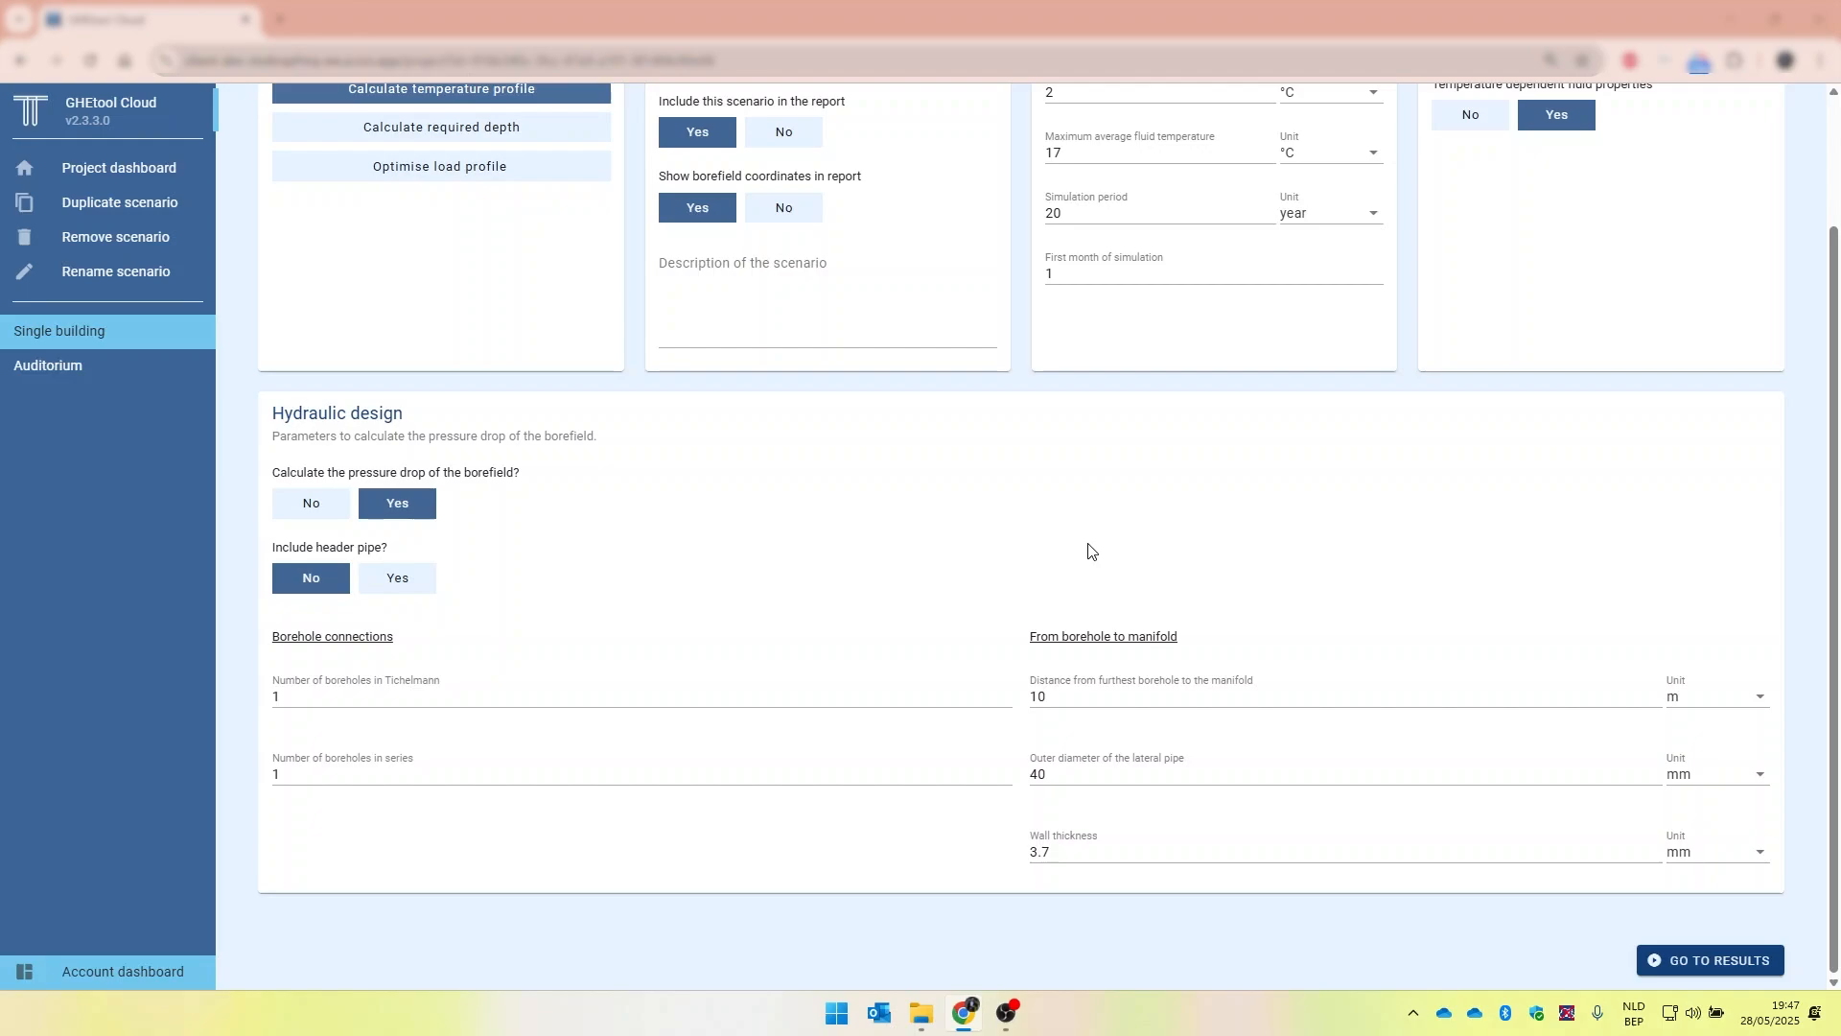
{"action": "scroll", "coordinate": [1088, 550], "scroll_direction": "up", "scroll_amount": 1}
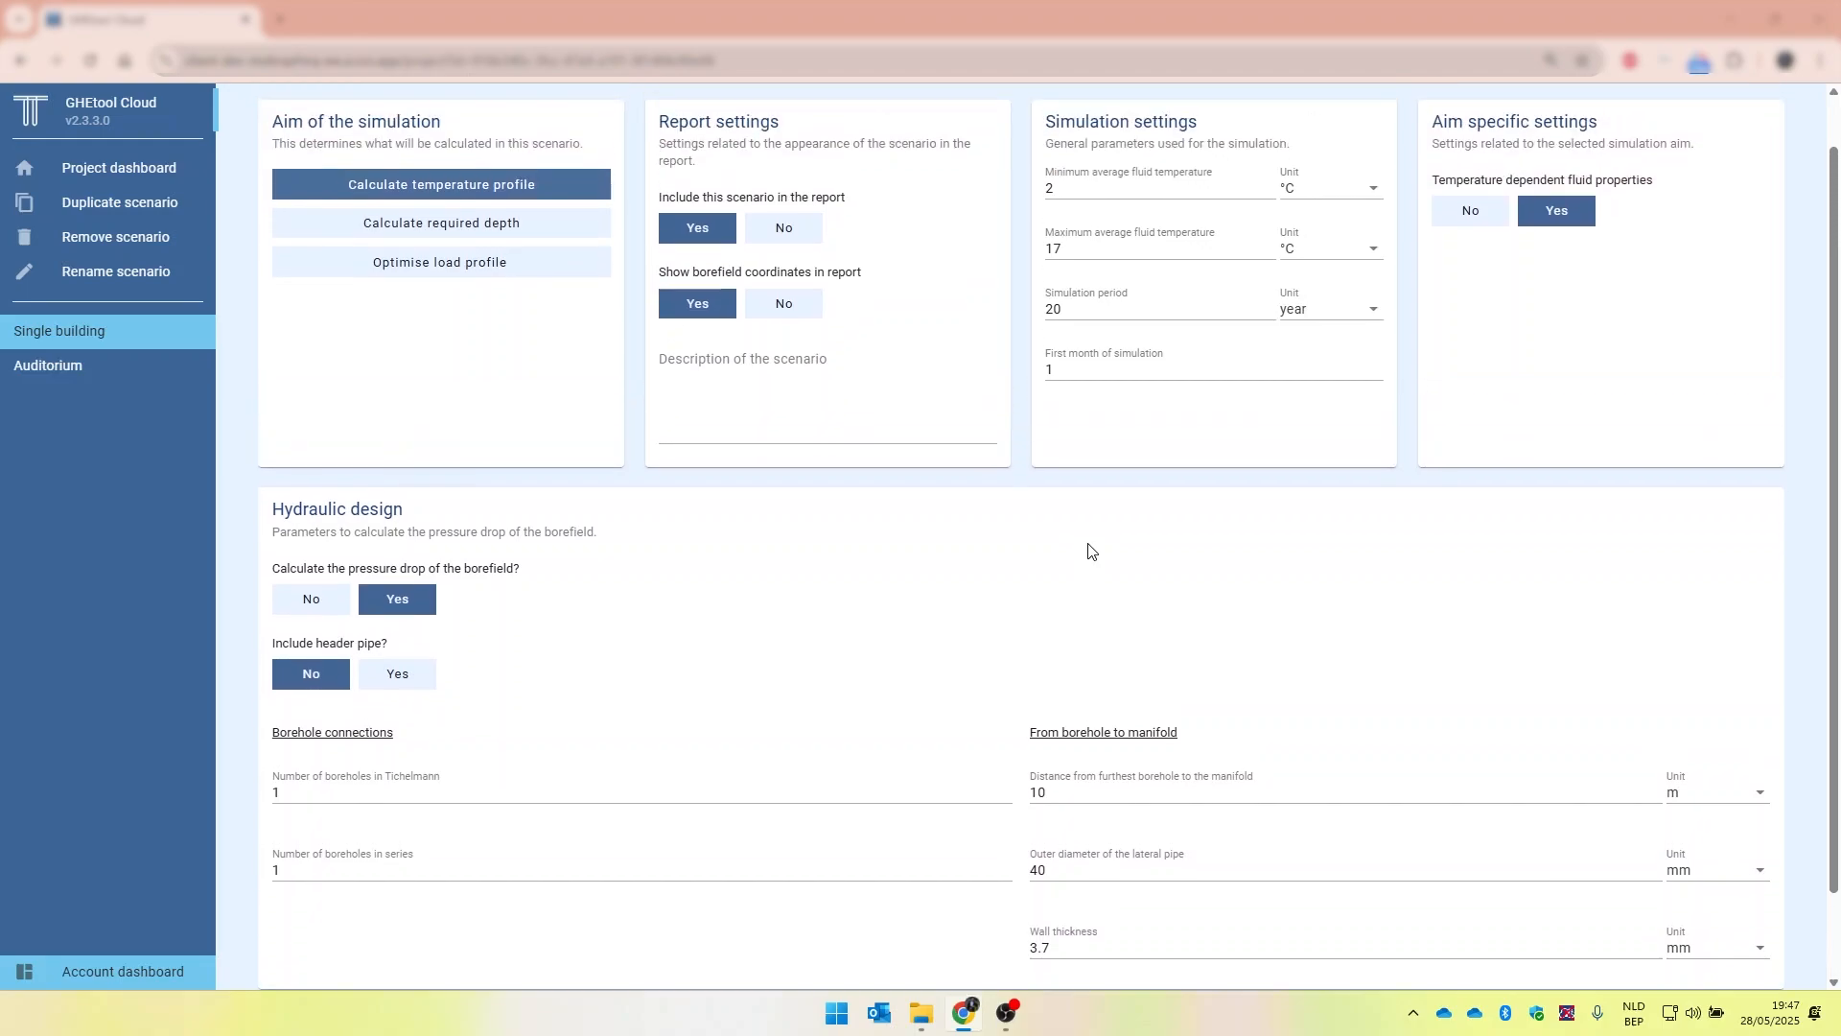
{"action": "scroll", "coordinate": [1088, 550], "scroll_direction": "down", "scroll_amount": 1}
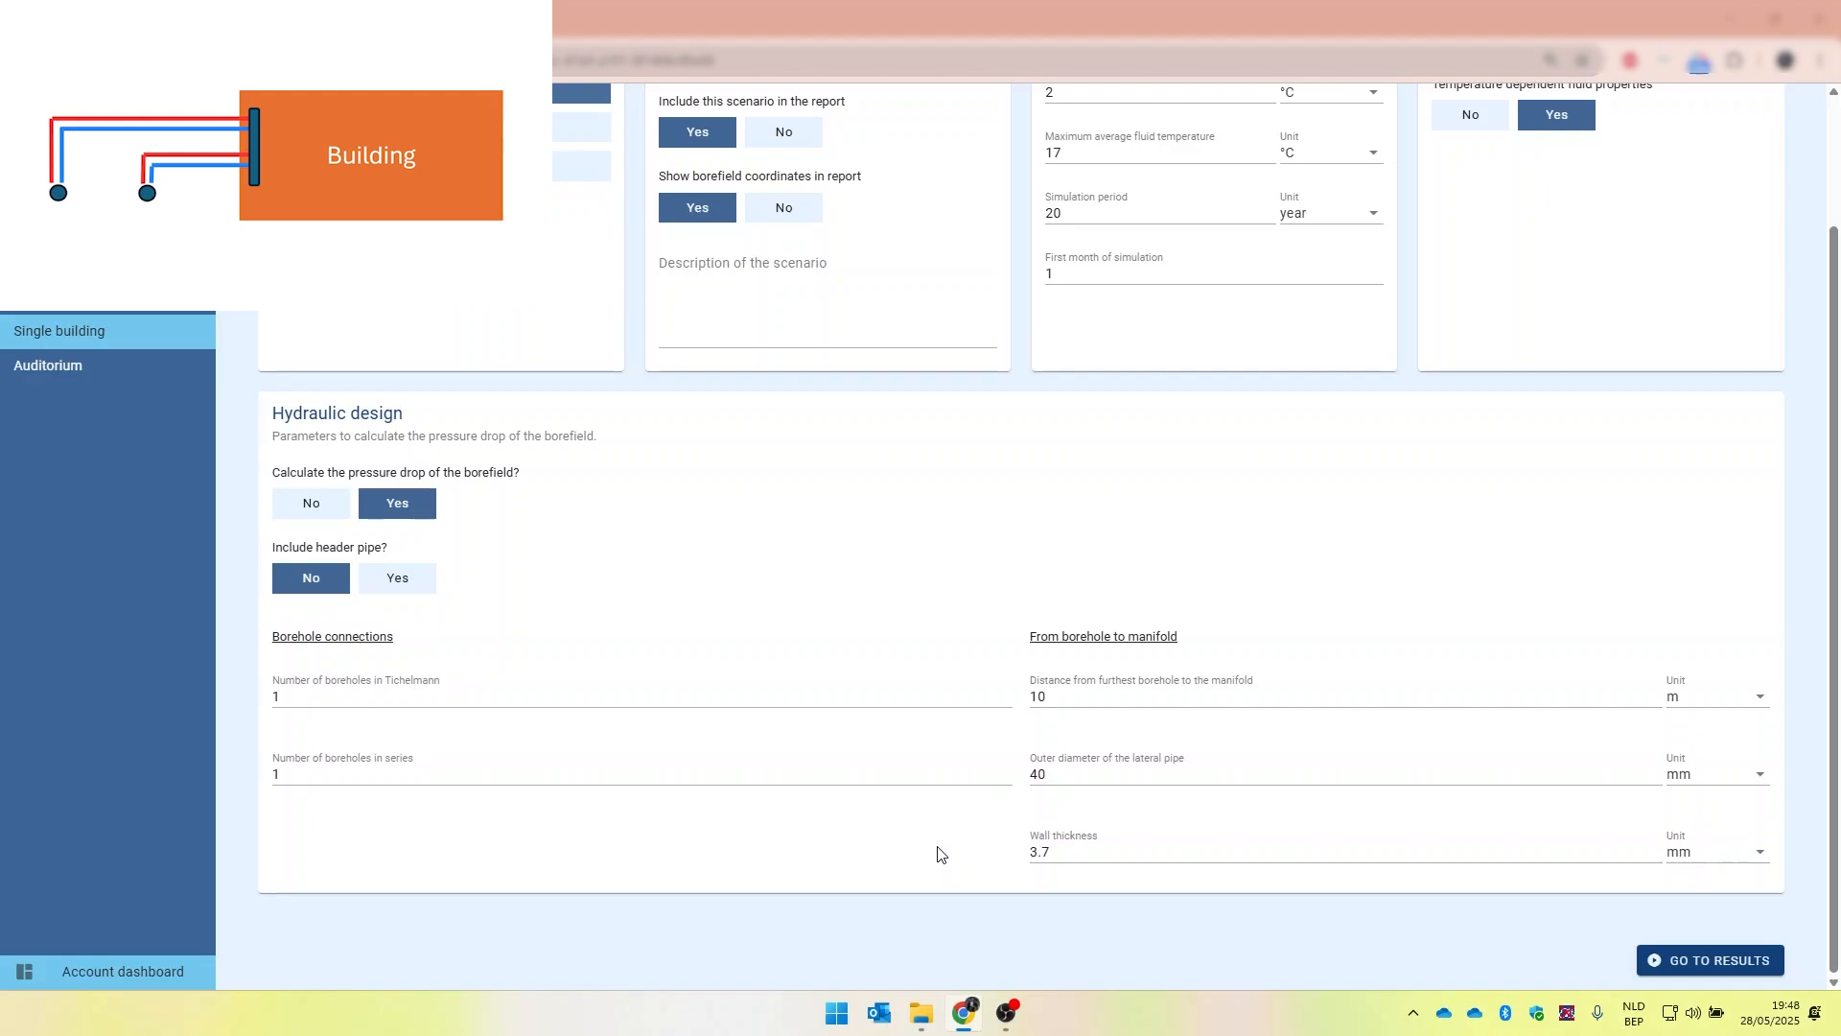
{"action": "scroll", "coordinate": [938, 853], "scroll_direction": "up", "scroll_amount": 2}
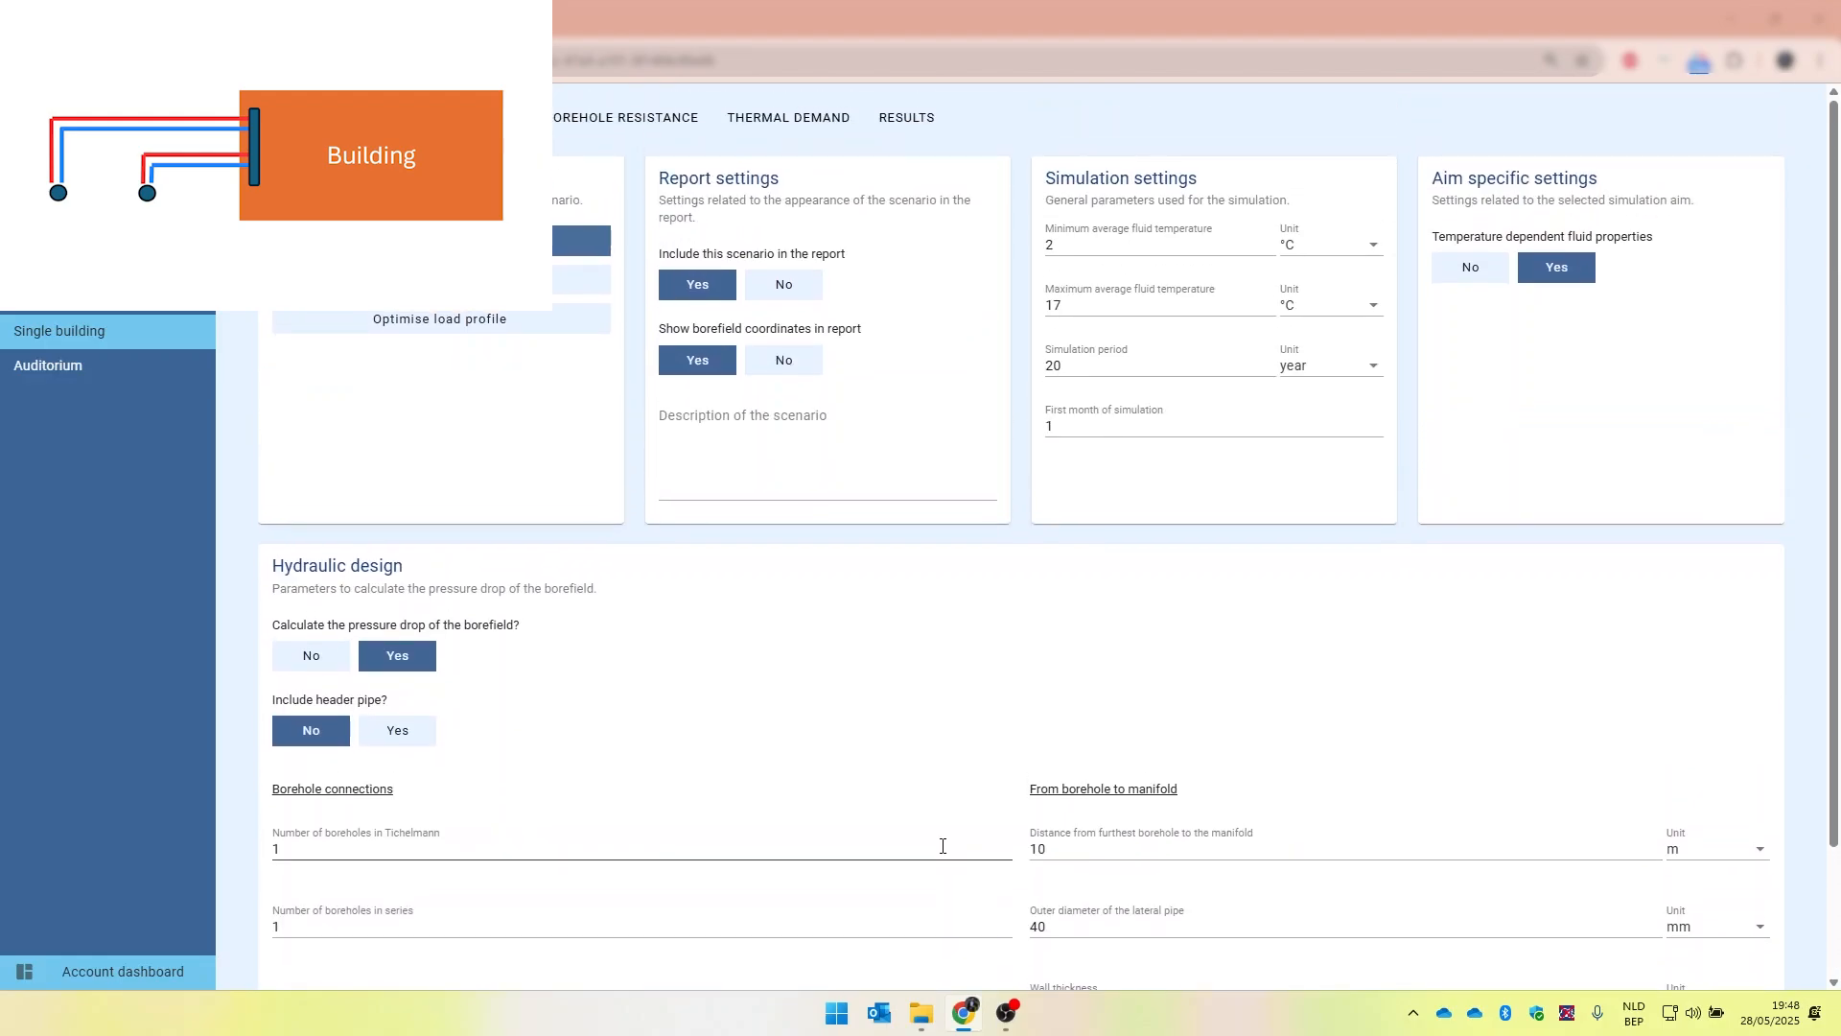
{"action": "scroll", "coordinate": [942, 846], "scroll_direction": "down", "scroll_amount": 1}
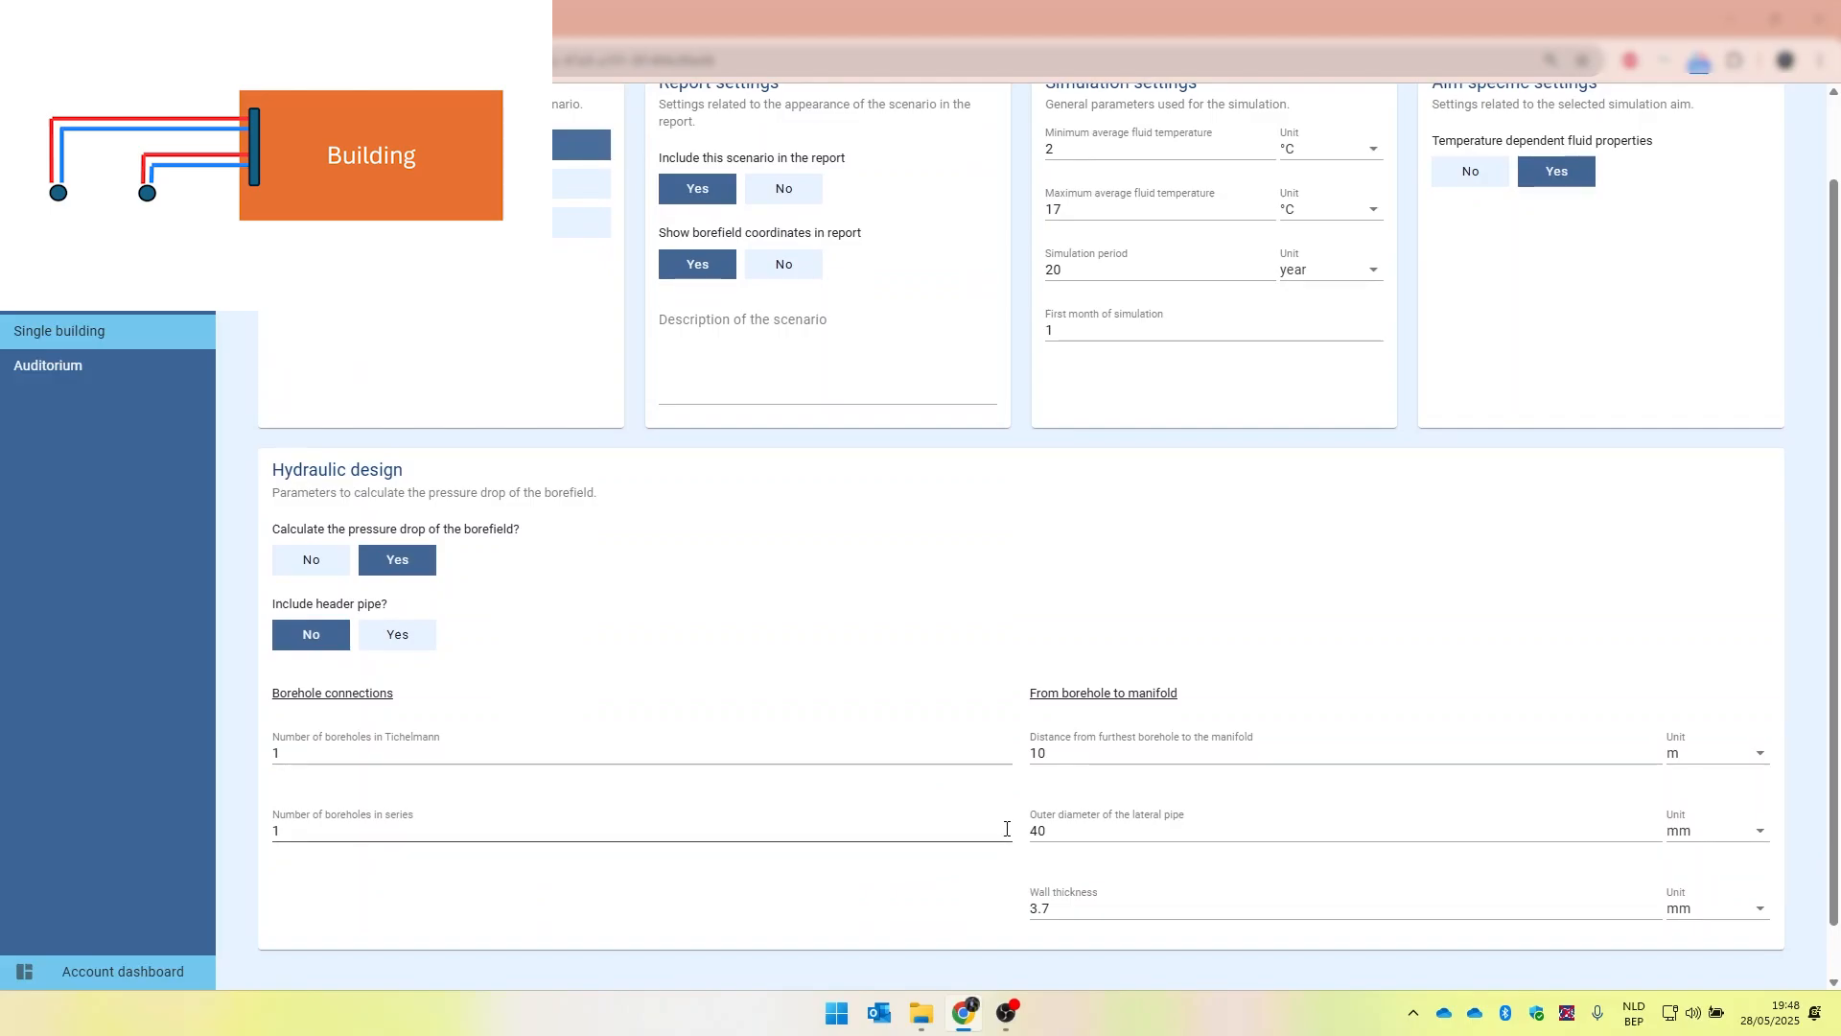
{"action": "scroll", "coordinate": [1007, 828], "scroll_direction": "down", "scroll_amount": 1}
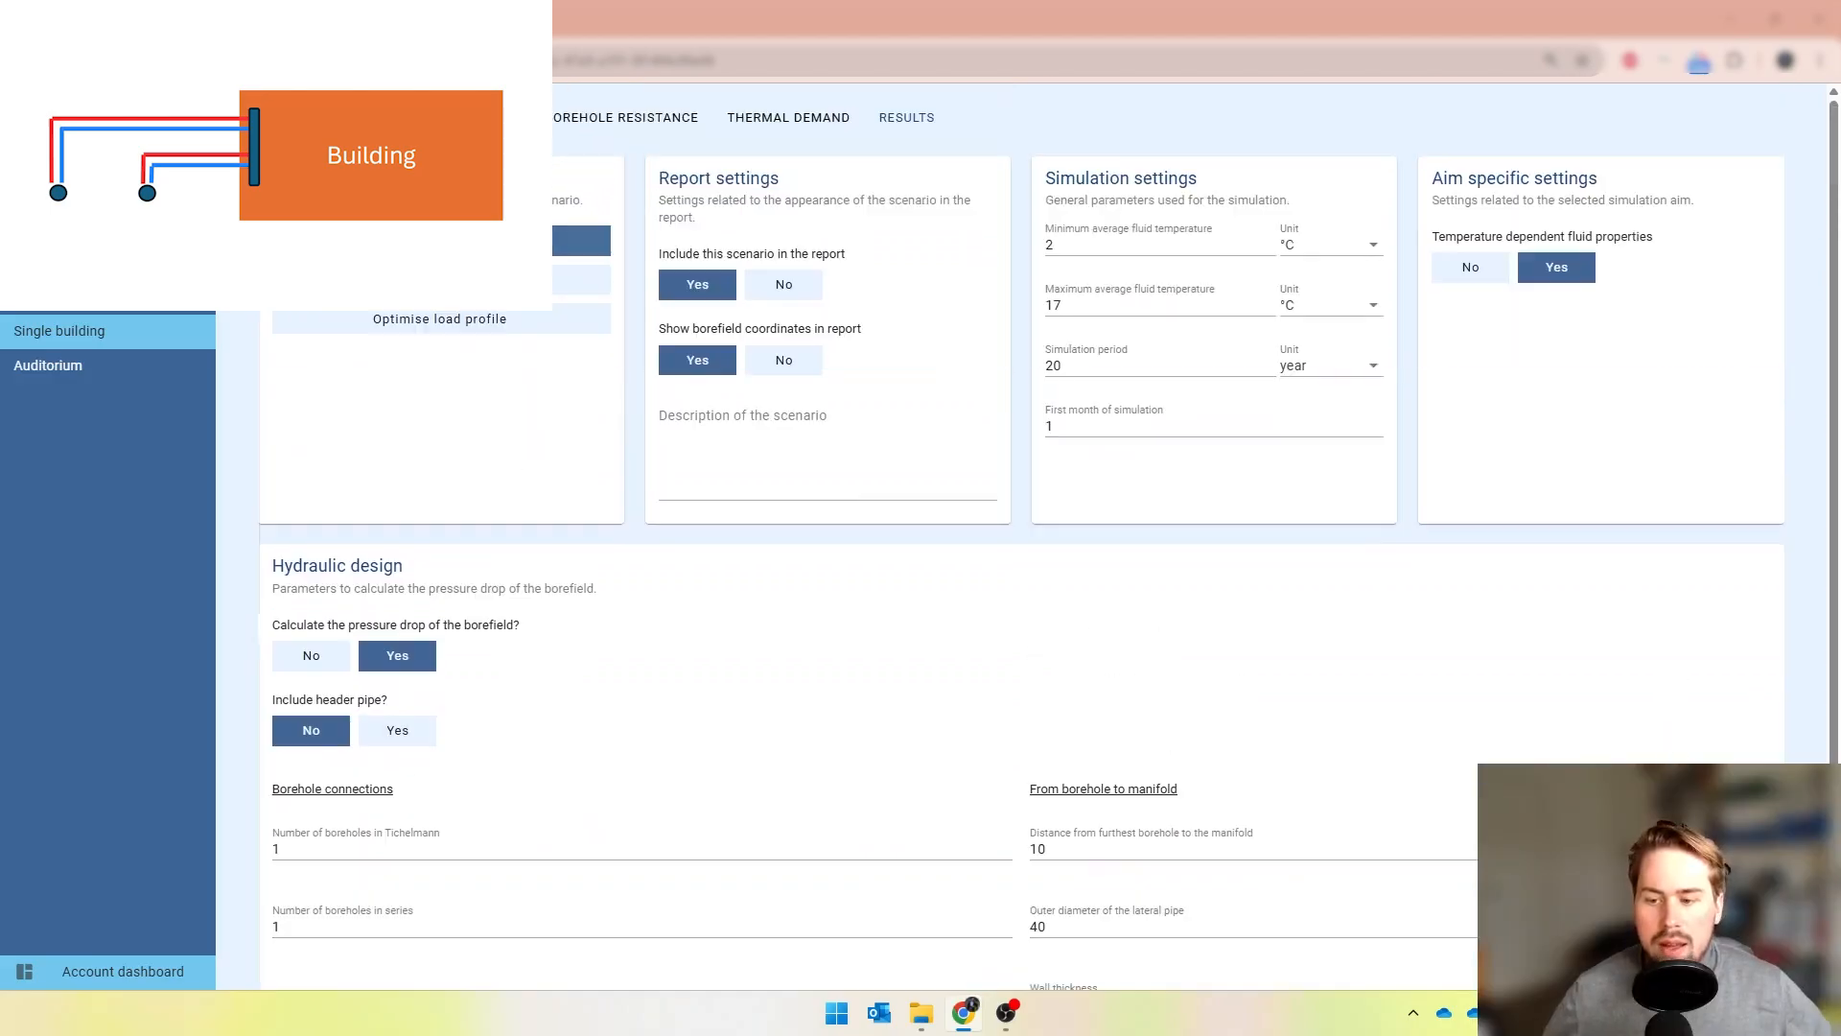
- Examine the hydraulic design results of the Single building scenario, including the pressure drop across one borehole
{"action": "left_click", "coordinate": [906, 117]}
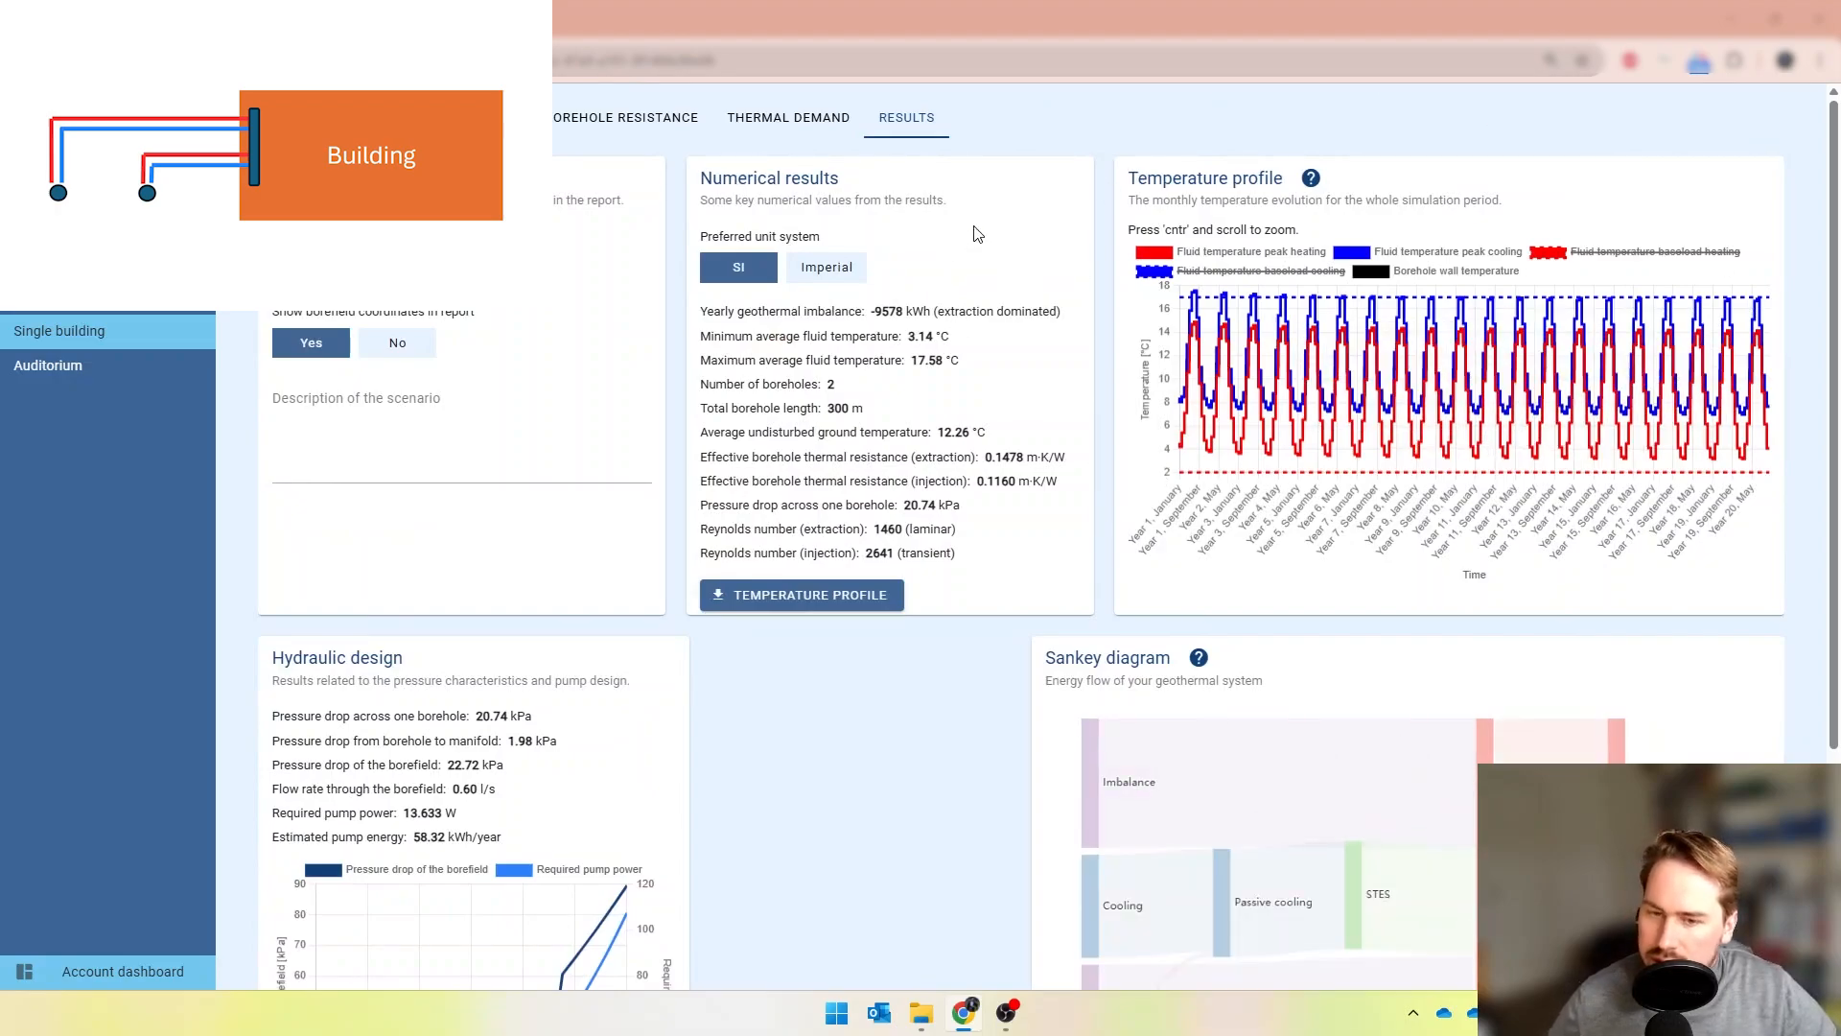
{"action": "scroll", "coordinate": [662, 315], "scroll_direction": "down", "scroll_amount": 1}
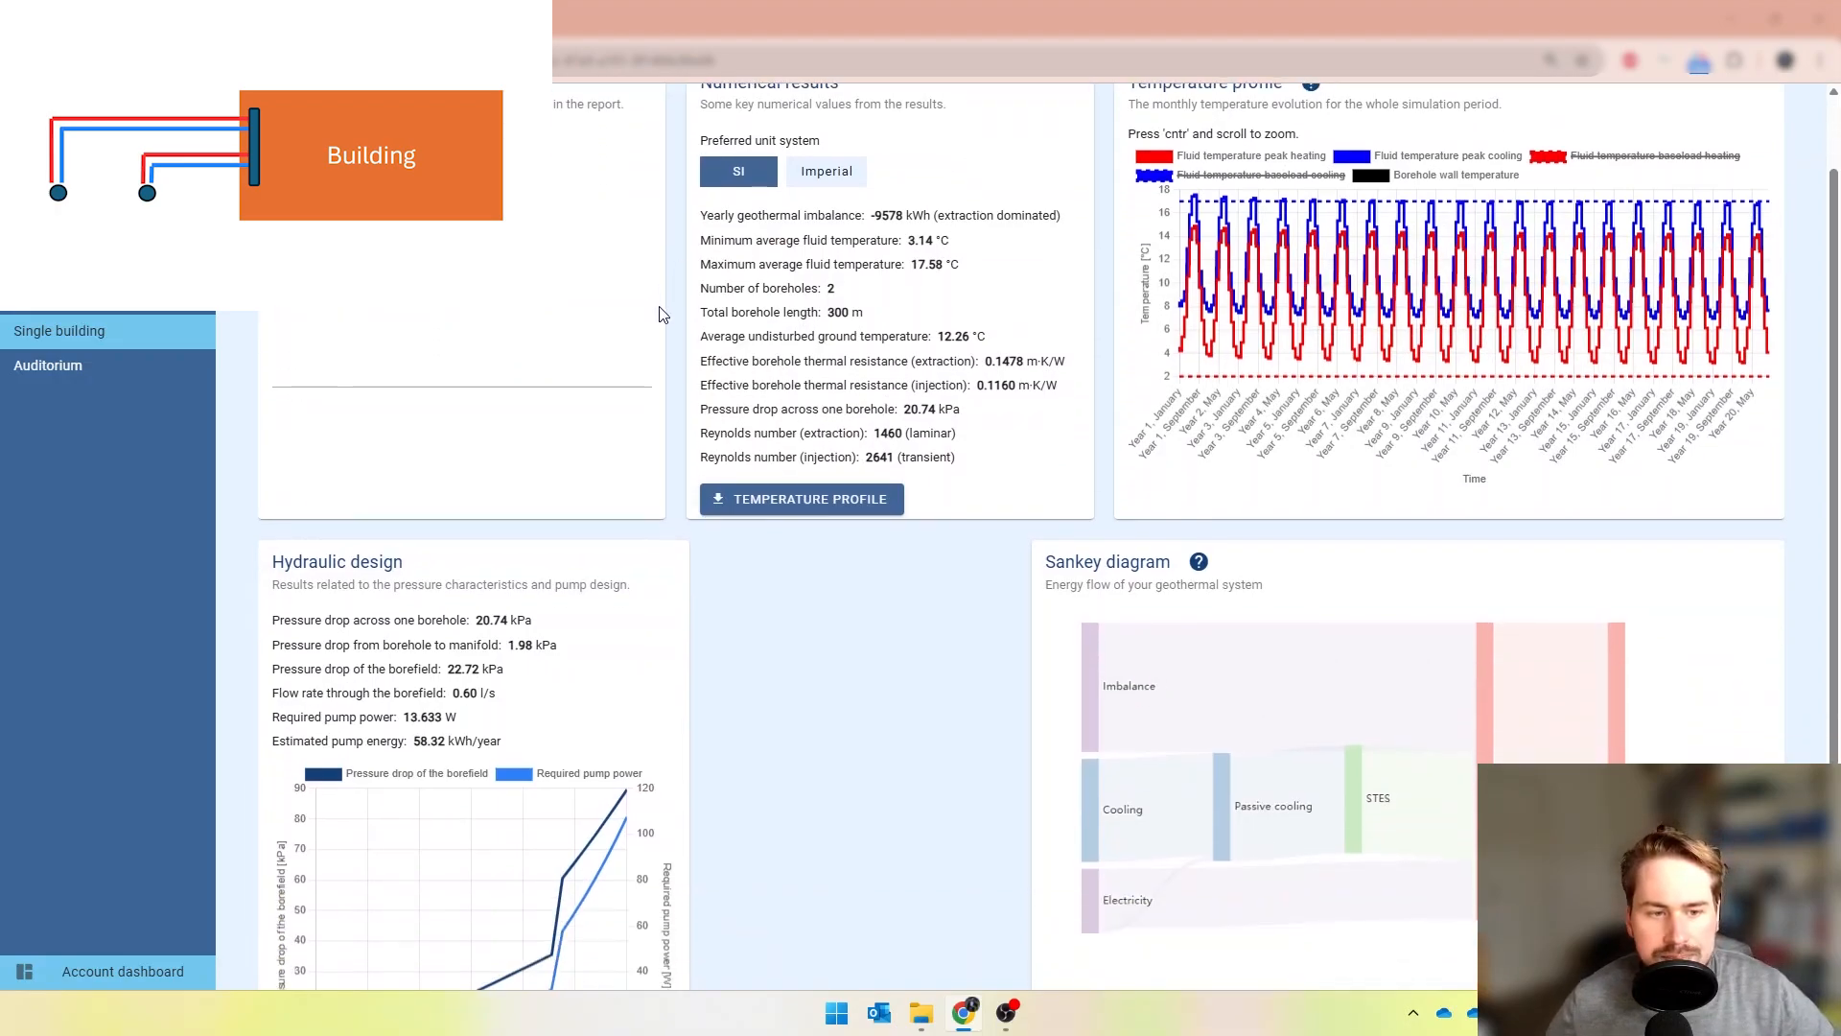
{"action": "scroll", "coordinate": [662, 315], "scroll_direction": "down", "scroll_amount": 1}
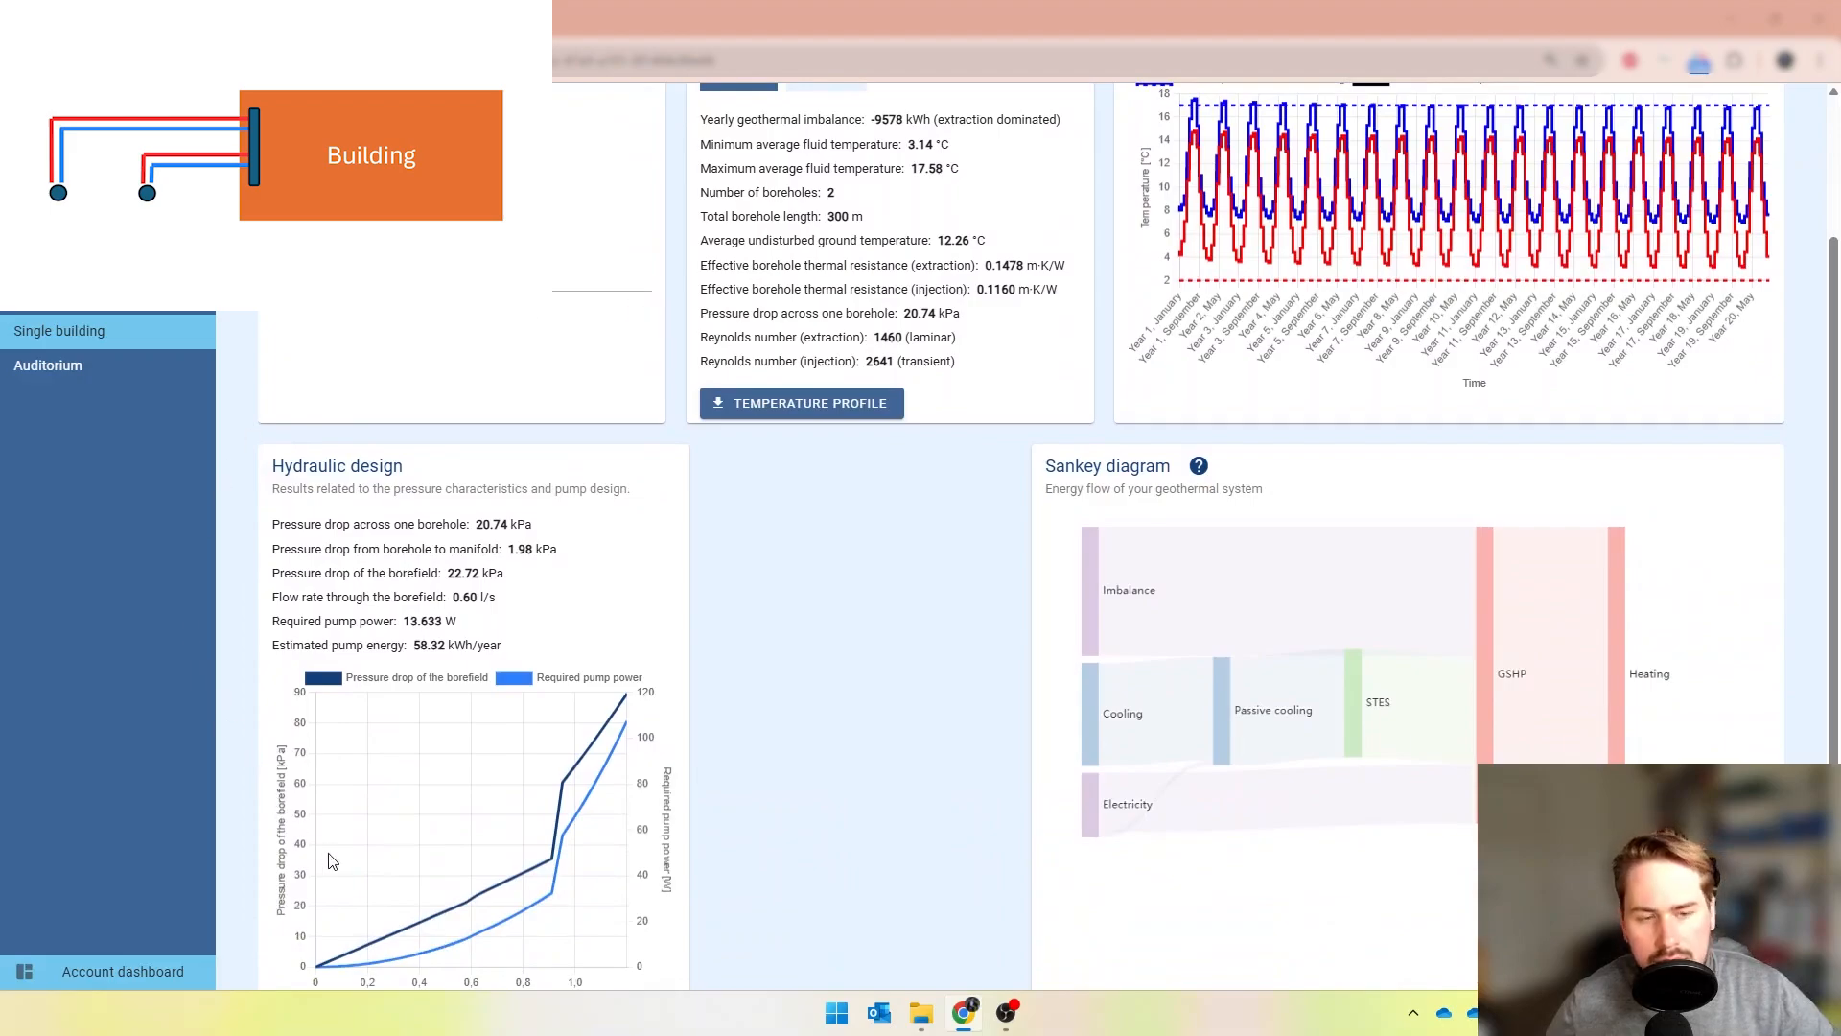
{"action": "scroll", "coordinate": [815, 467], "scroll_direction": "down", "scroll_amount": 1}
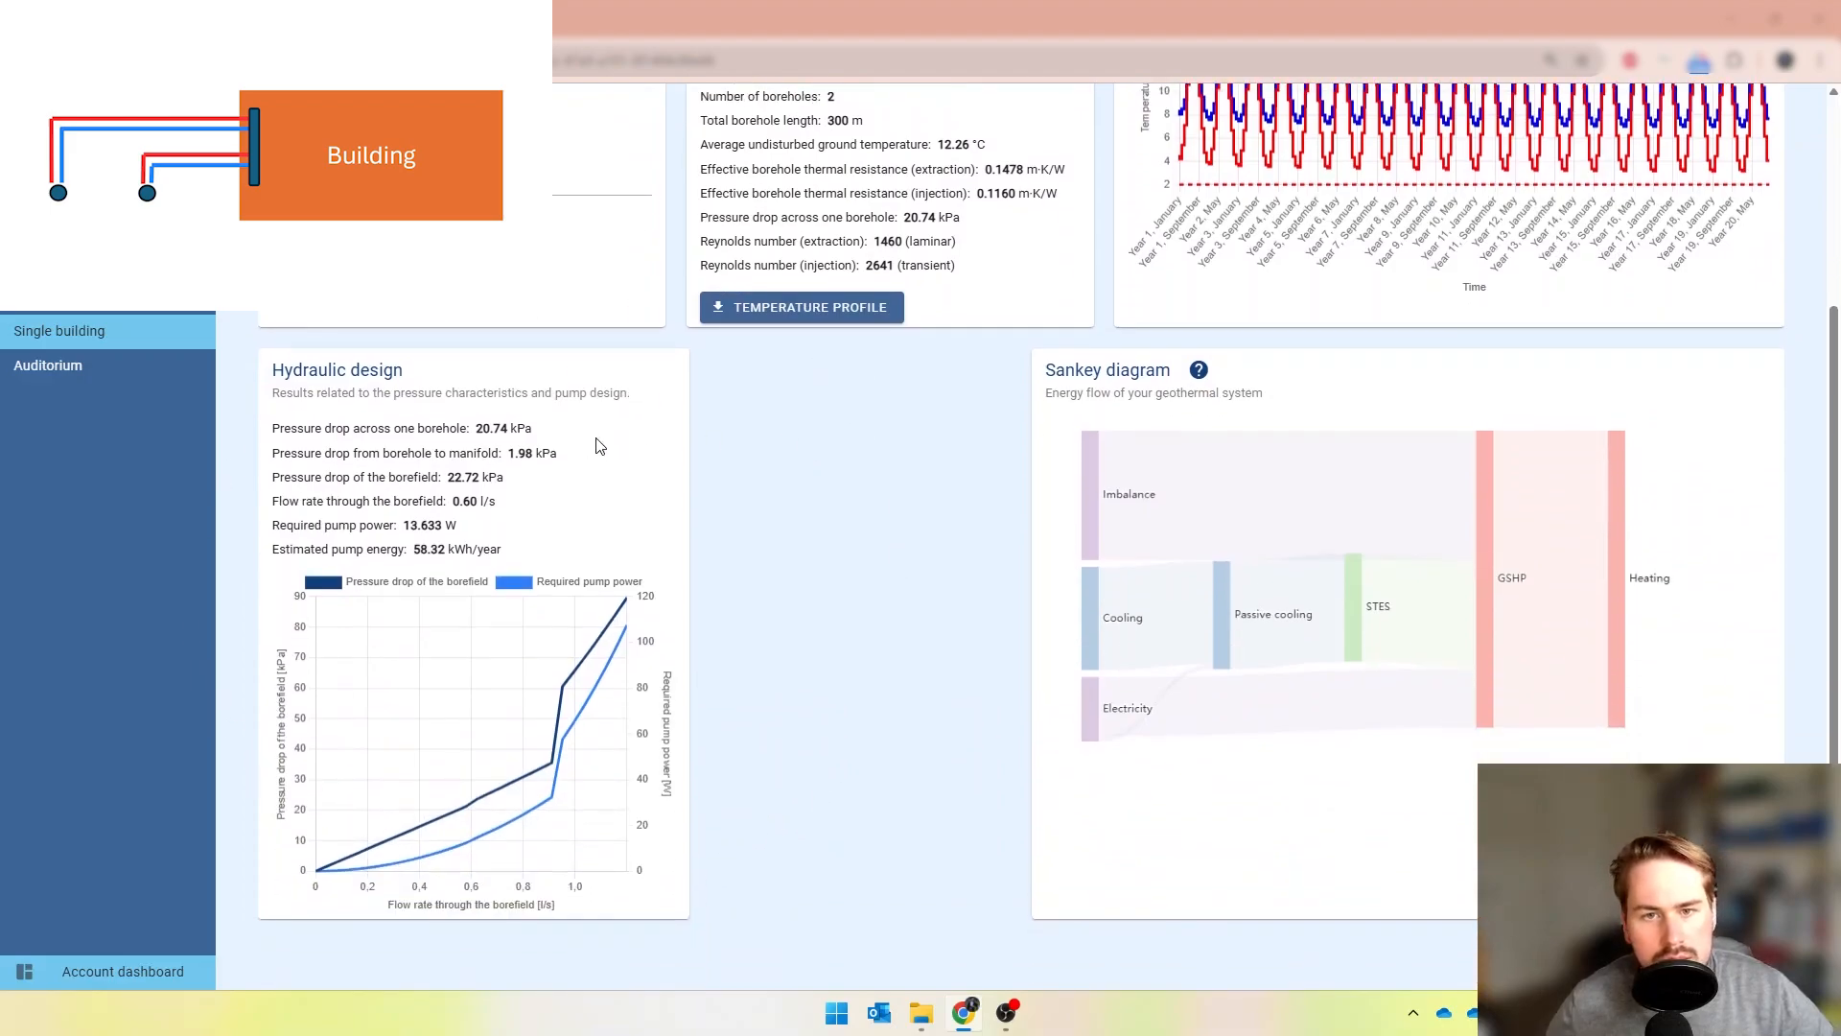
{"action": "left_click_drag", "start_coordinate": [535, 428], "coordinate": [470, 430]}
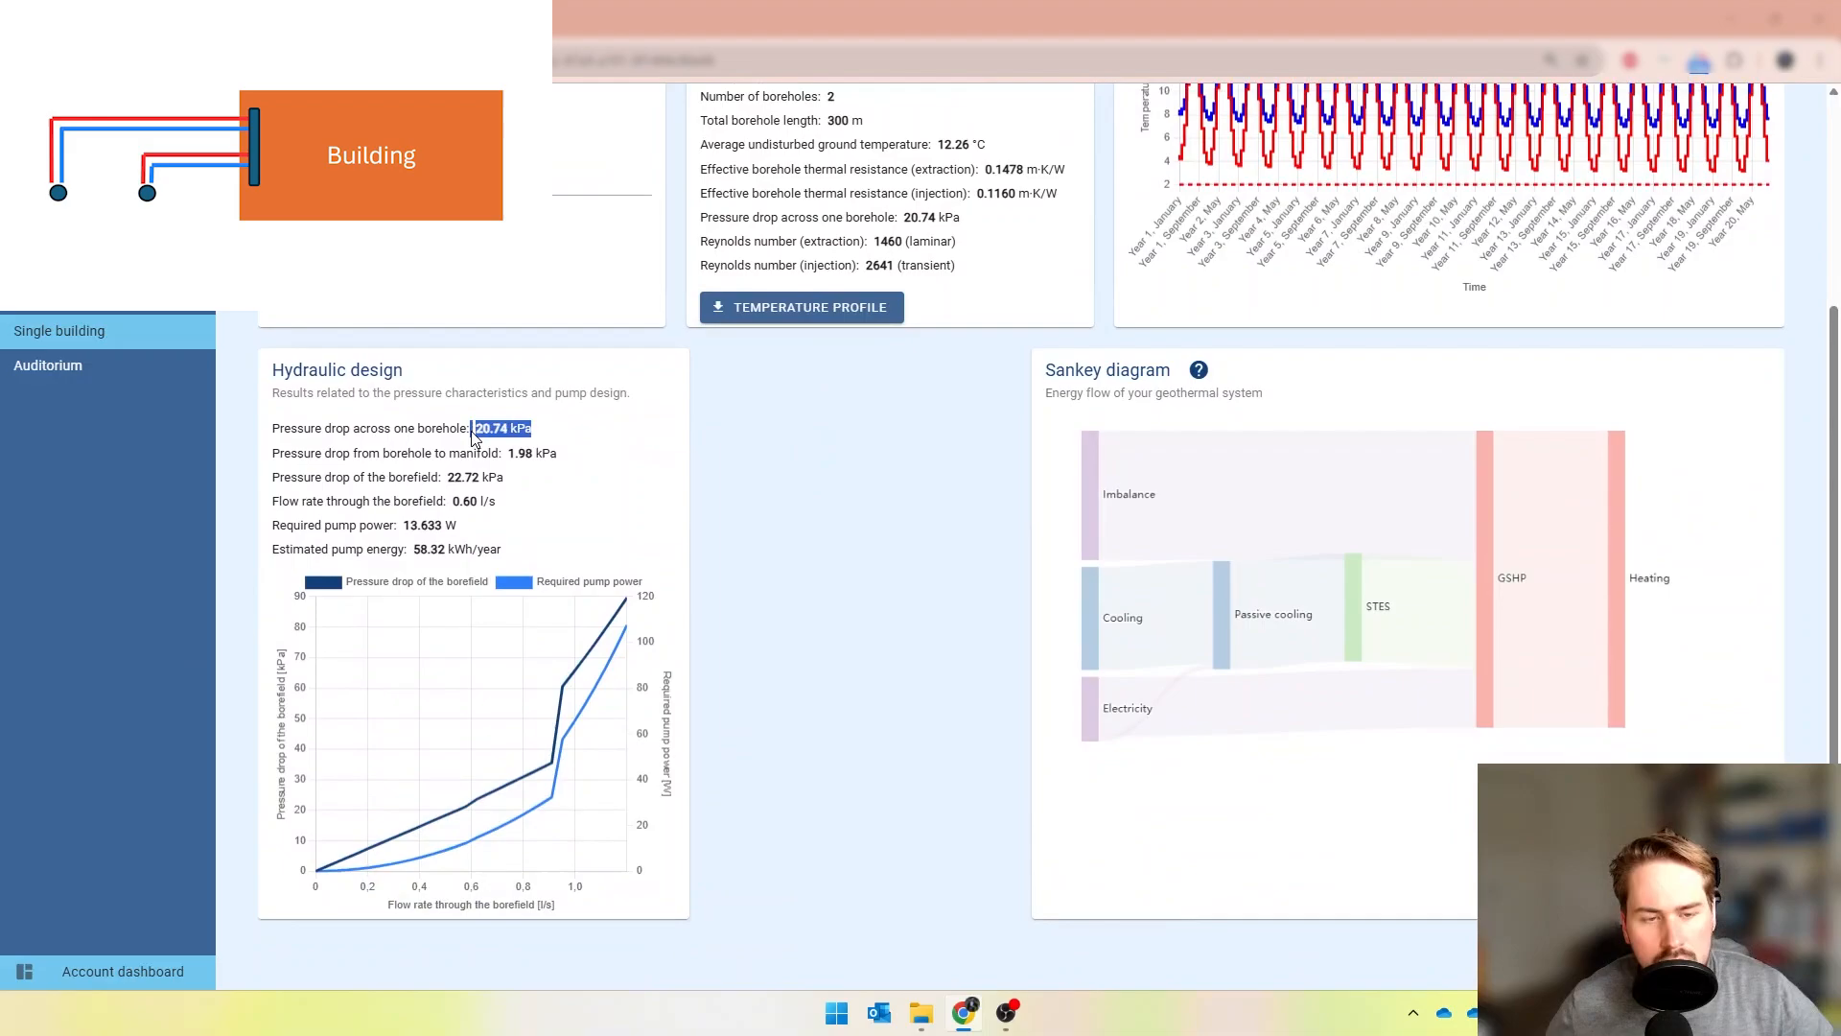
{"action": "left_click", "coordinate": [611, 468]}
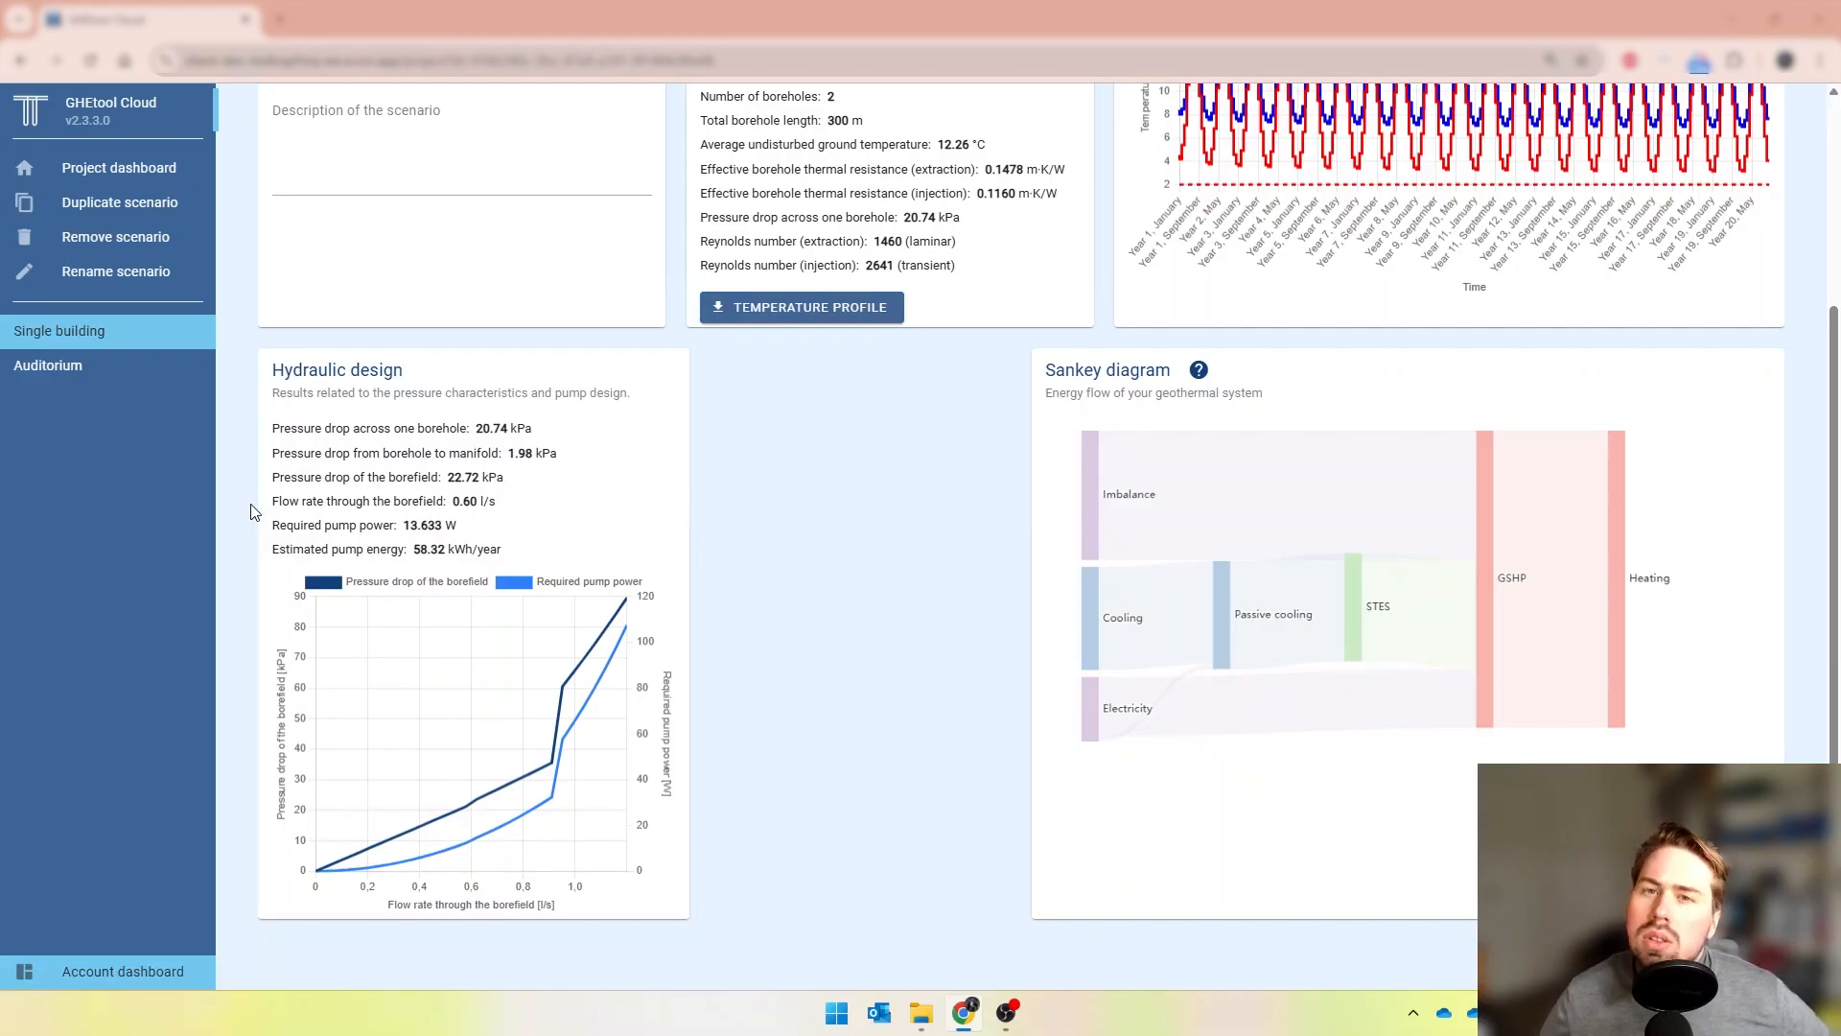
- Duplicate the Single building scenario and rename the copy "Single building (Tichelmann)"
{"action": "left_click", "coordinate": [112, 205]}
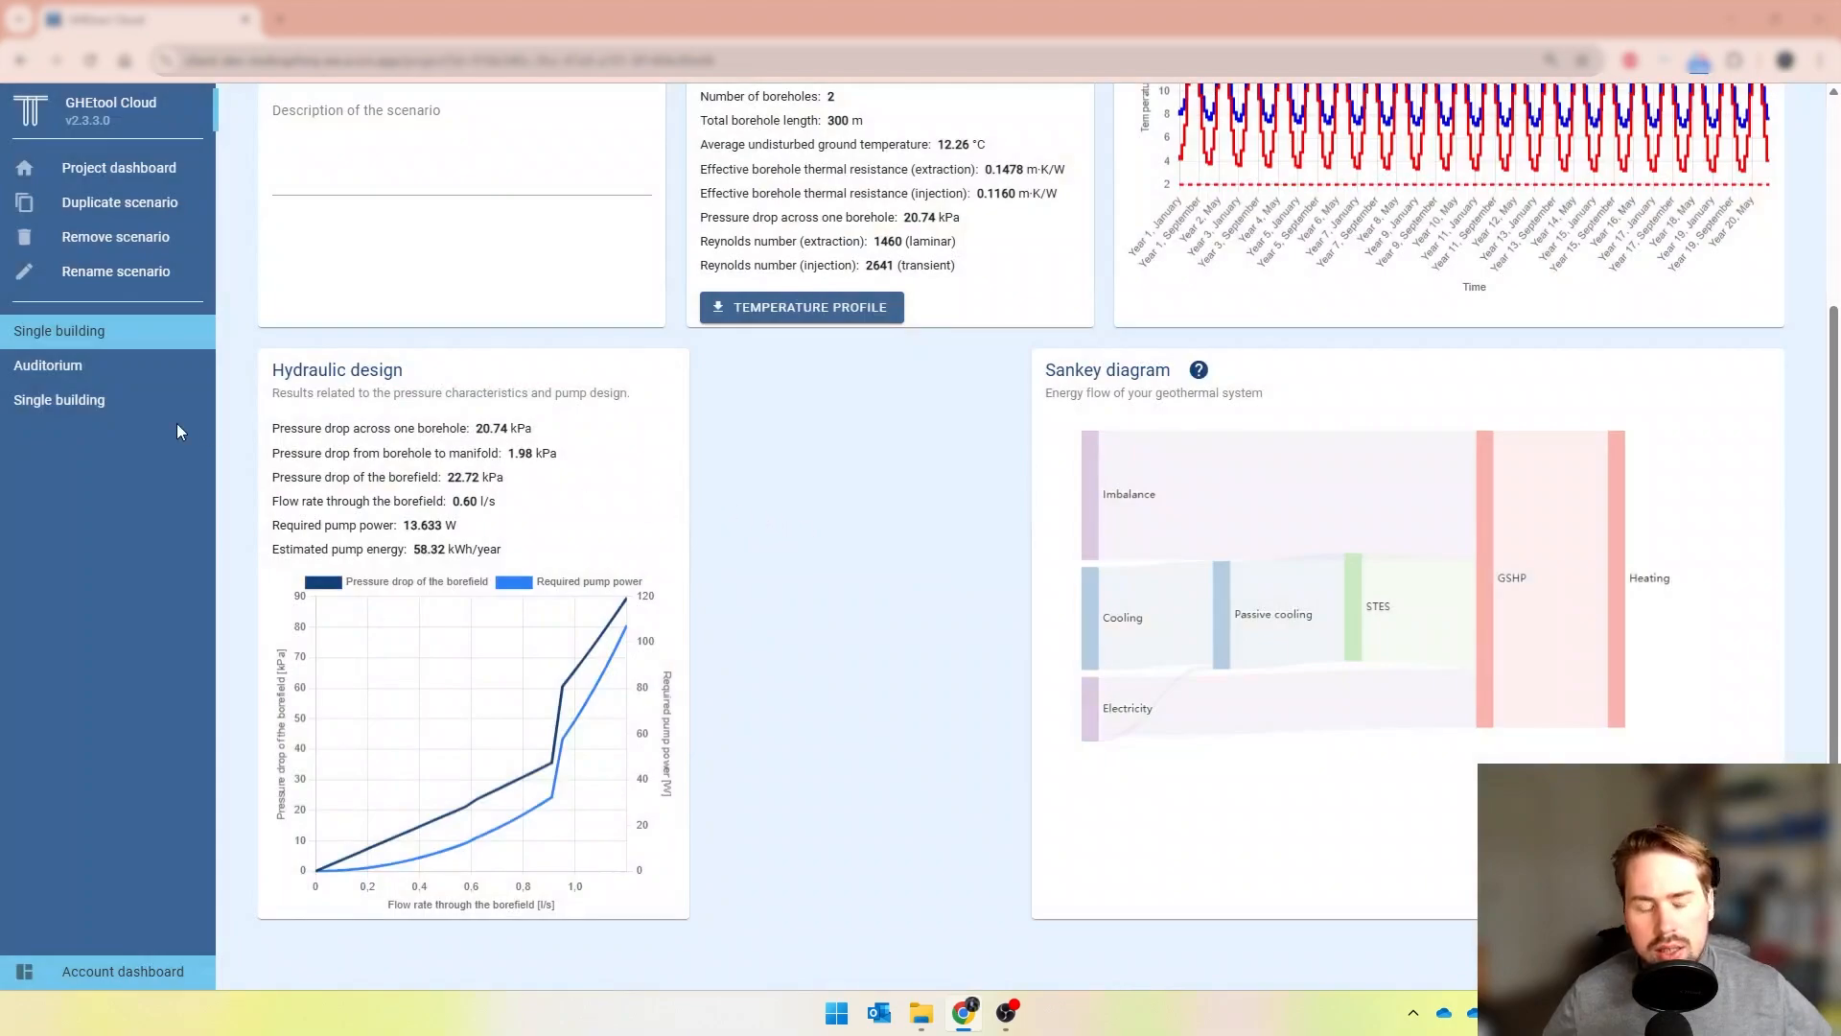
{"action": "double_click", "coordinate": [153, 403]}
{"action": "left_click", "coordinate": [937, 530]}
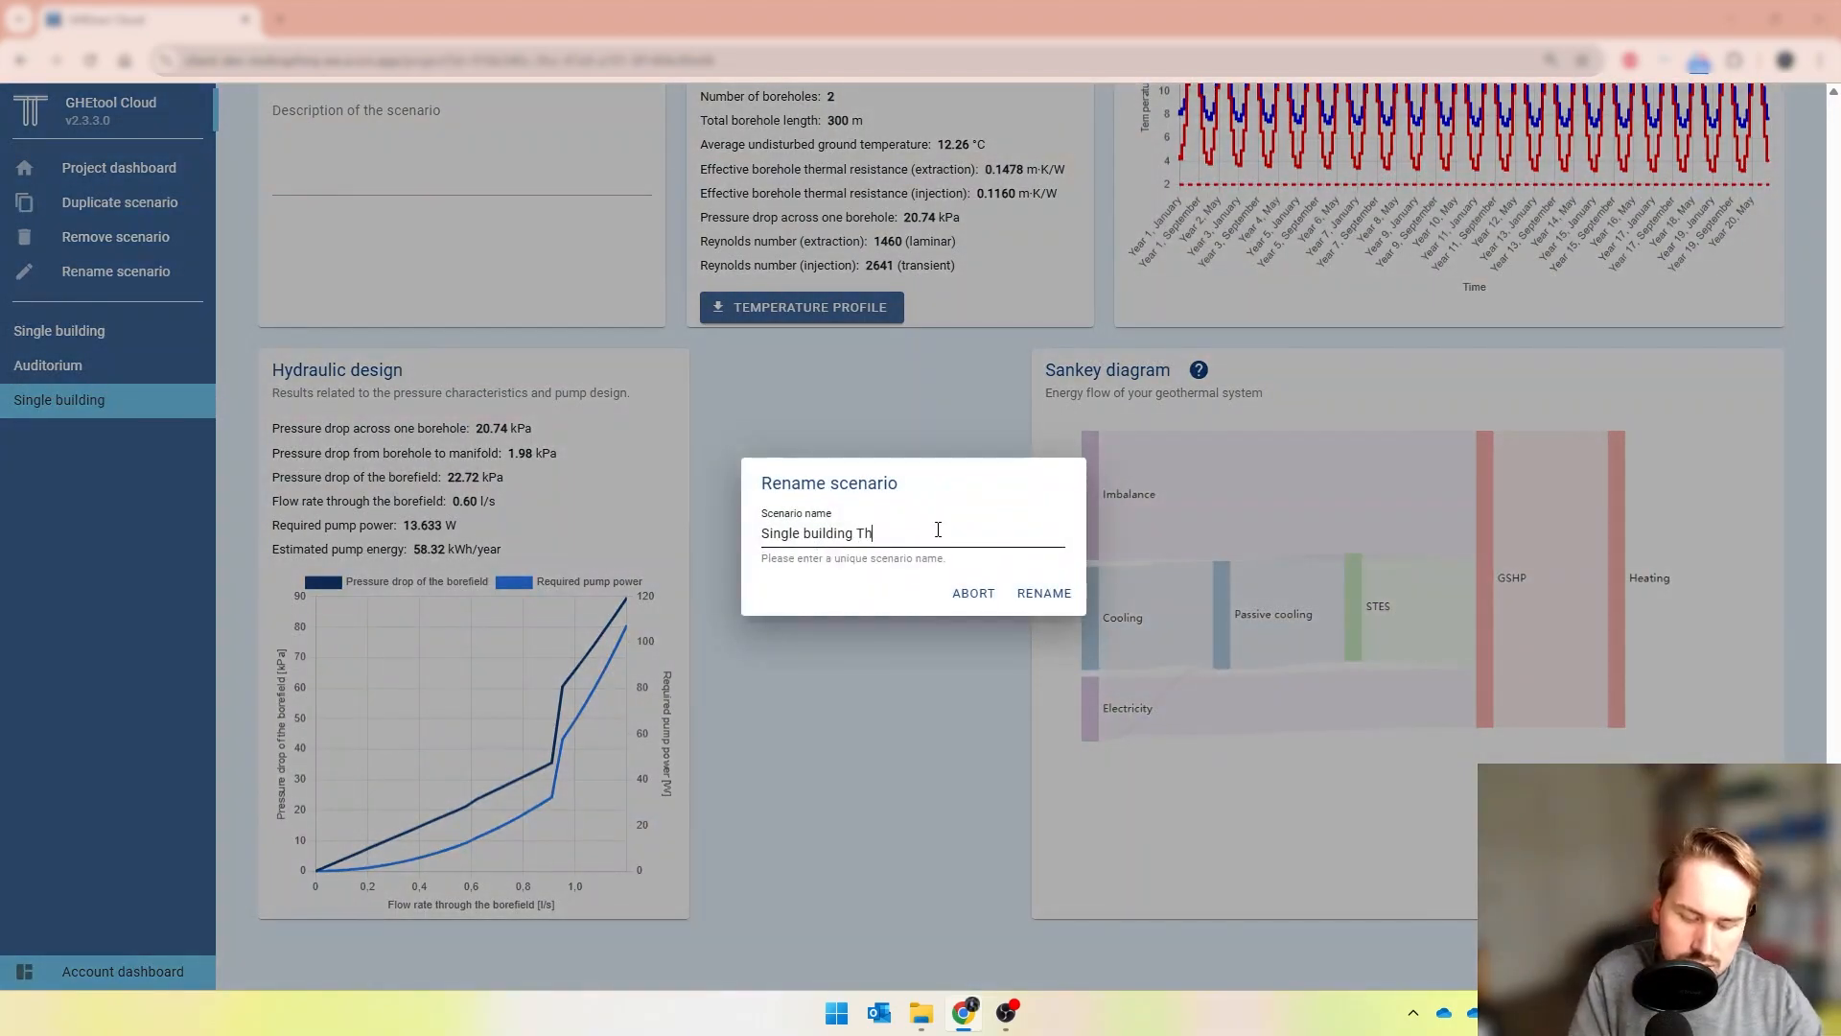
{"action": "type", "text": "Tichel"}
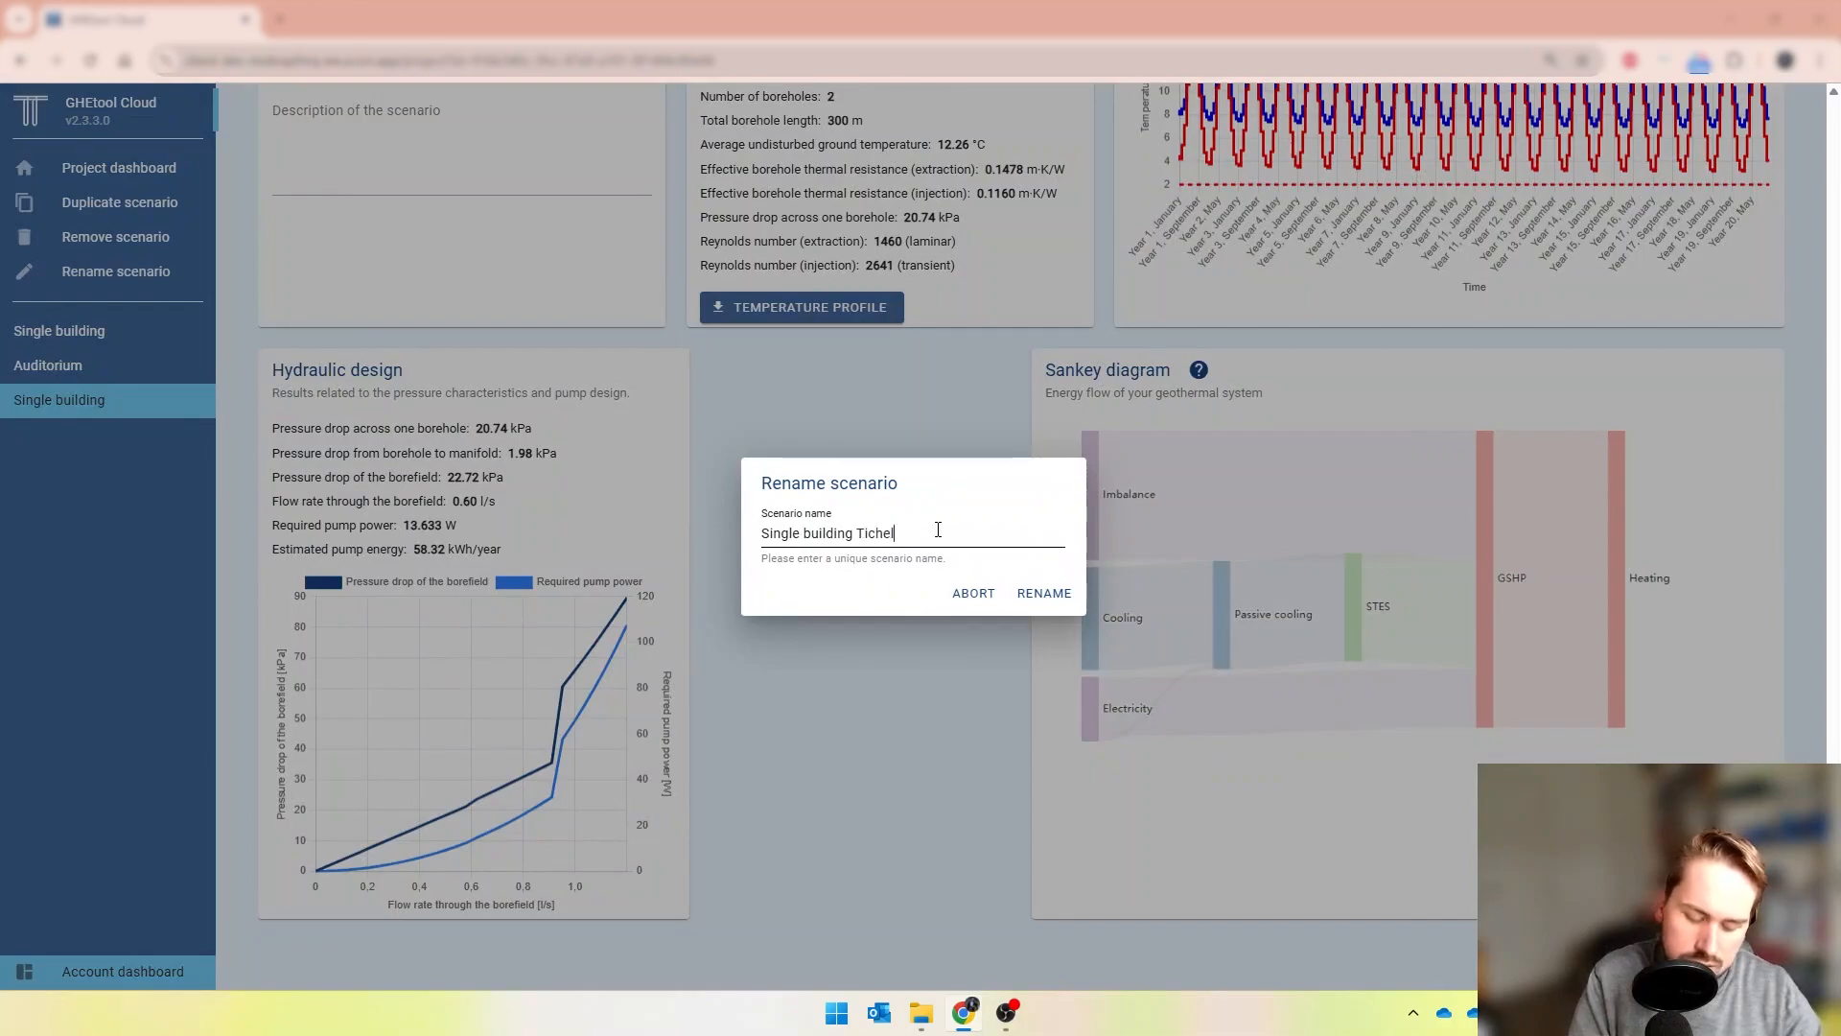
{"action": "type", "text": "m"}
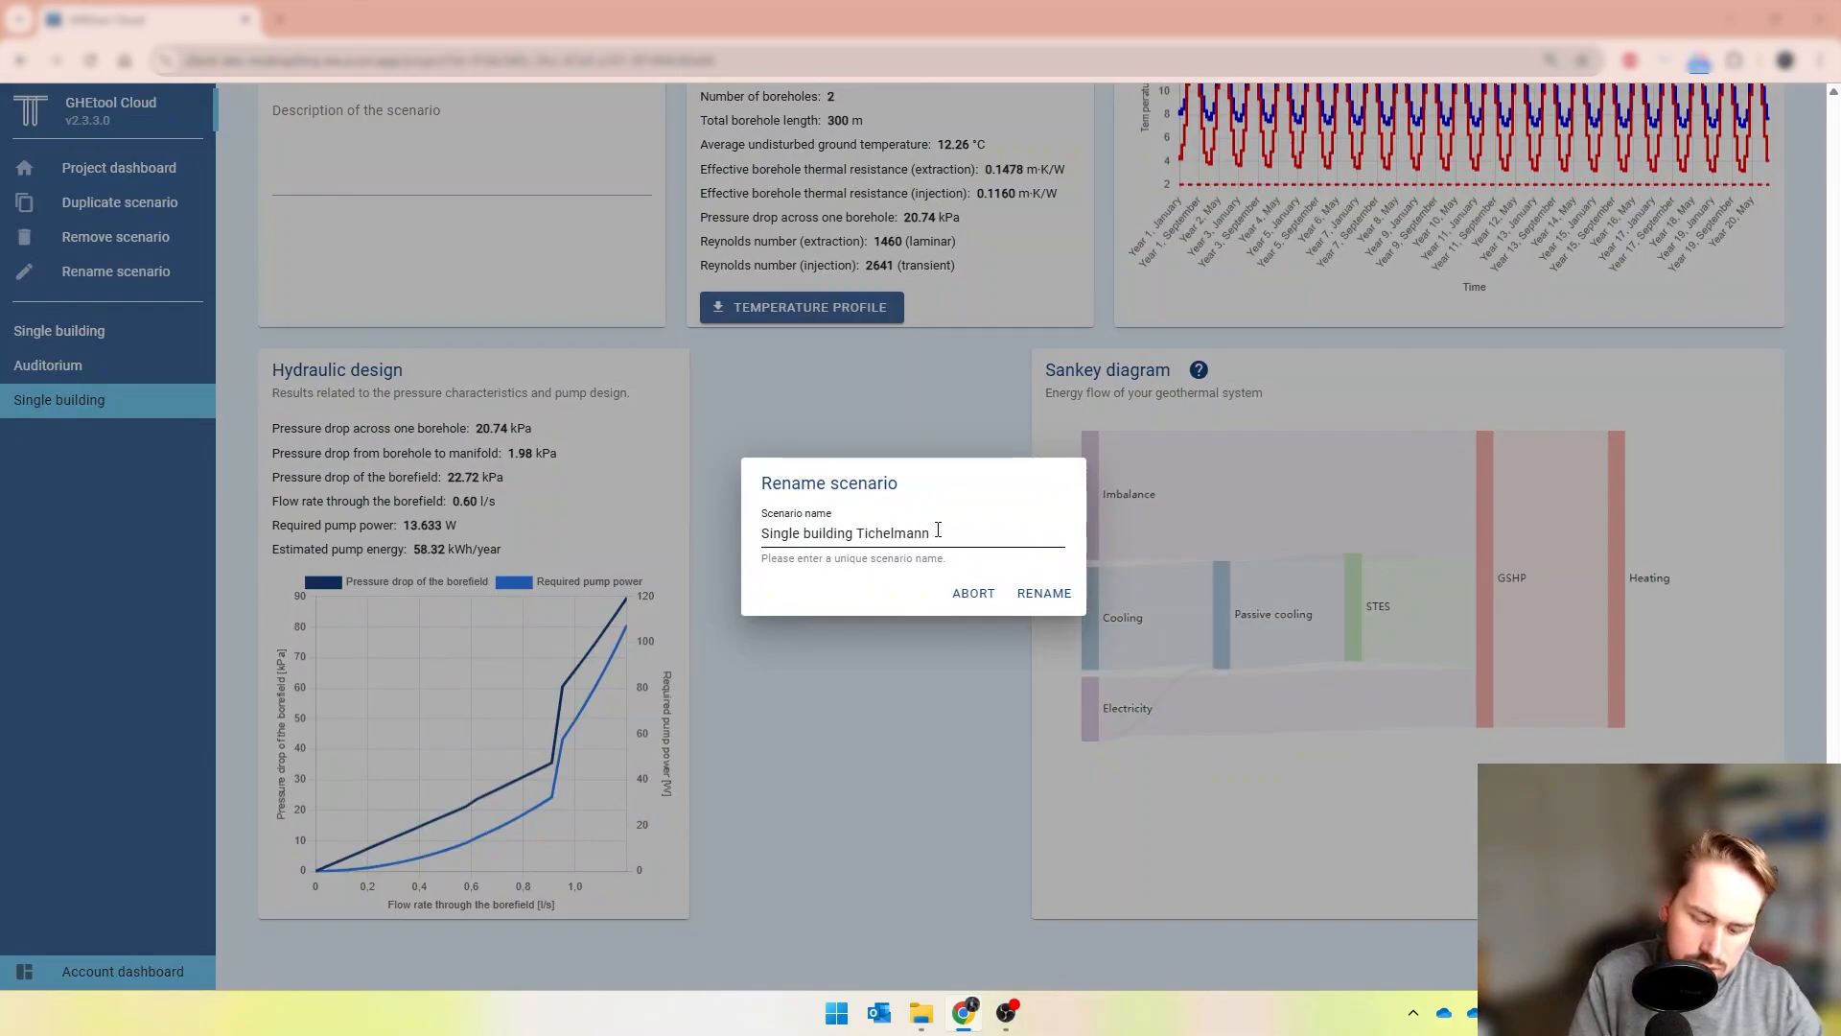
{"action": "type", "text": "ann)"}
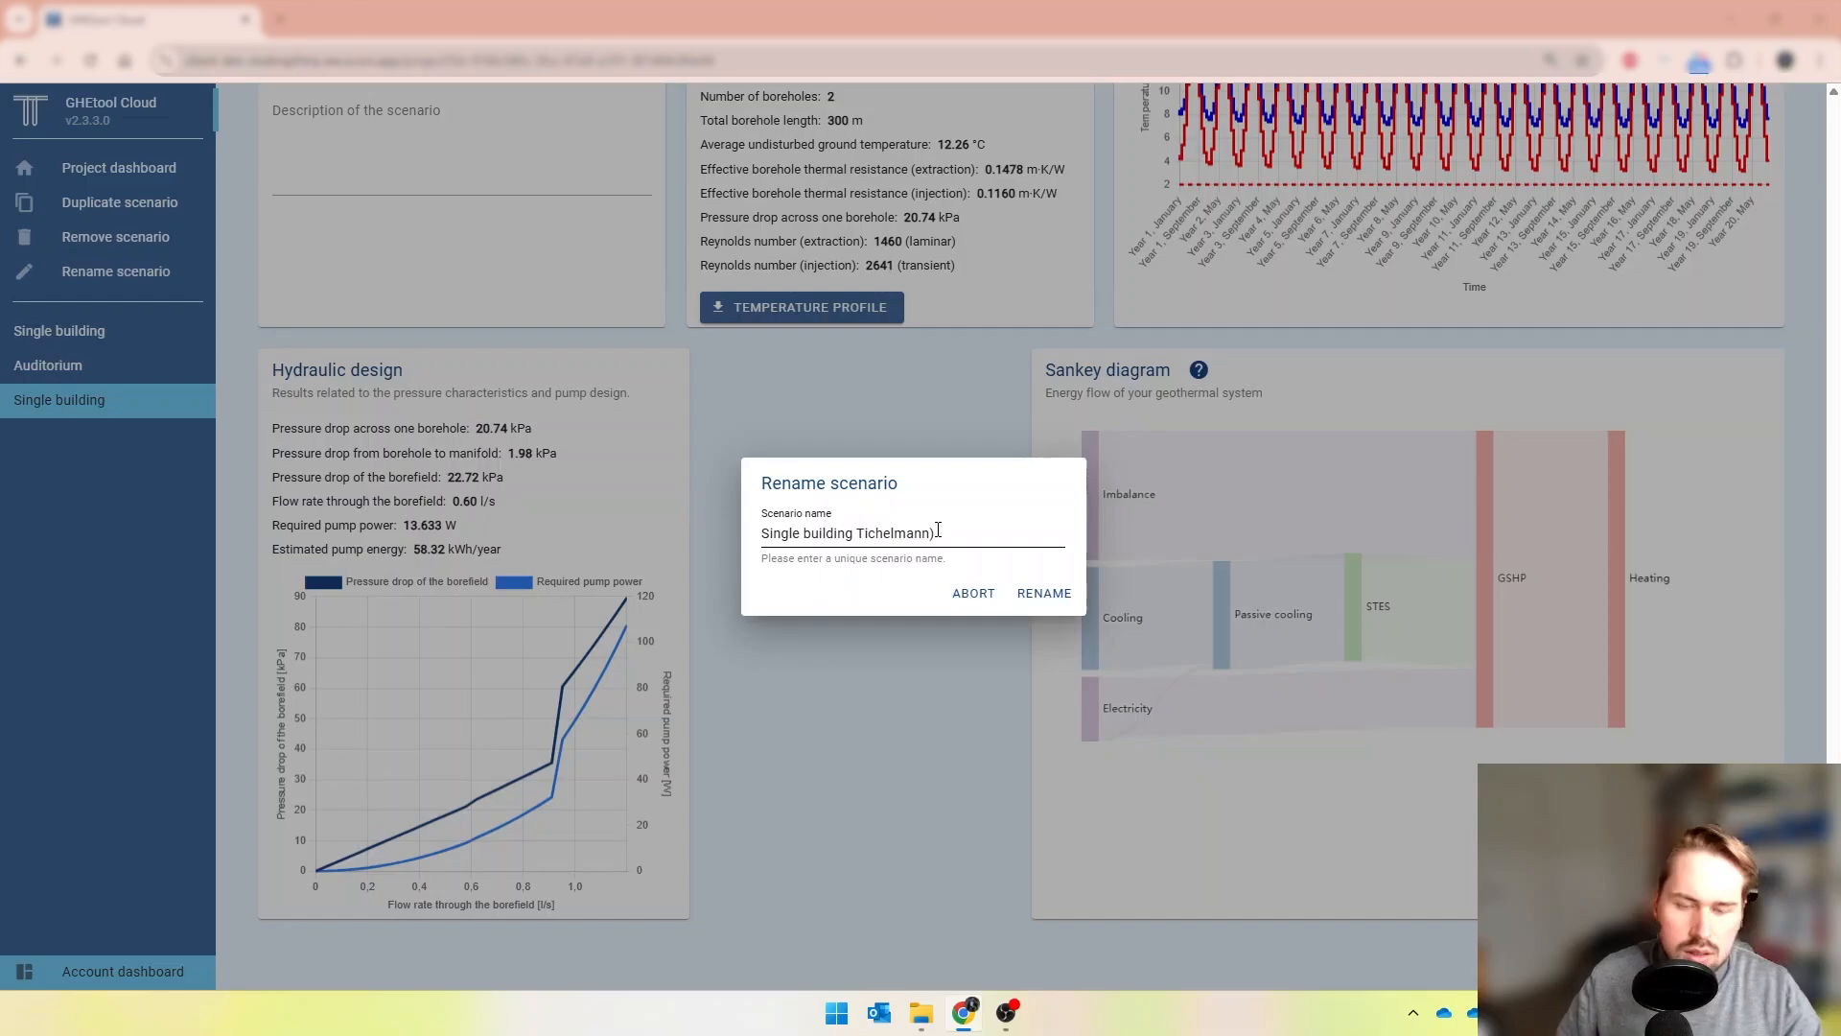
{"action": "left_click", "coordinate": [858, 533]}
{"action": "type", "text": "("}
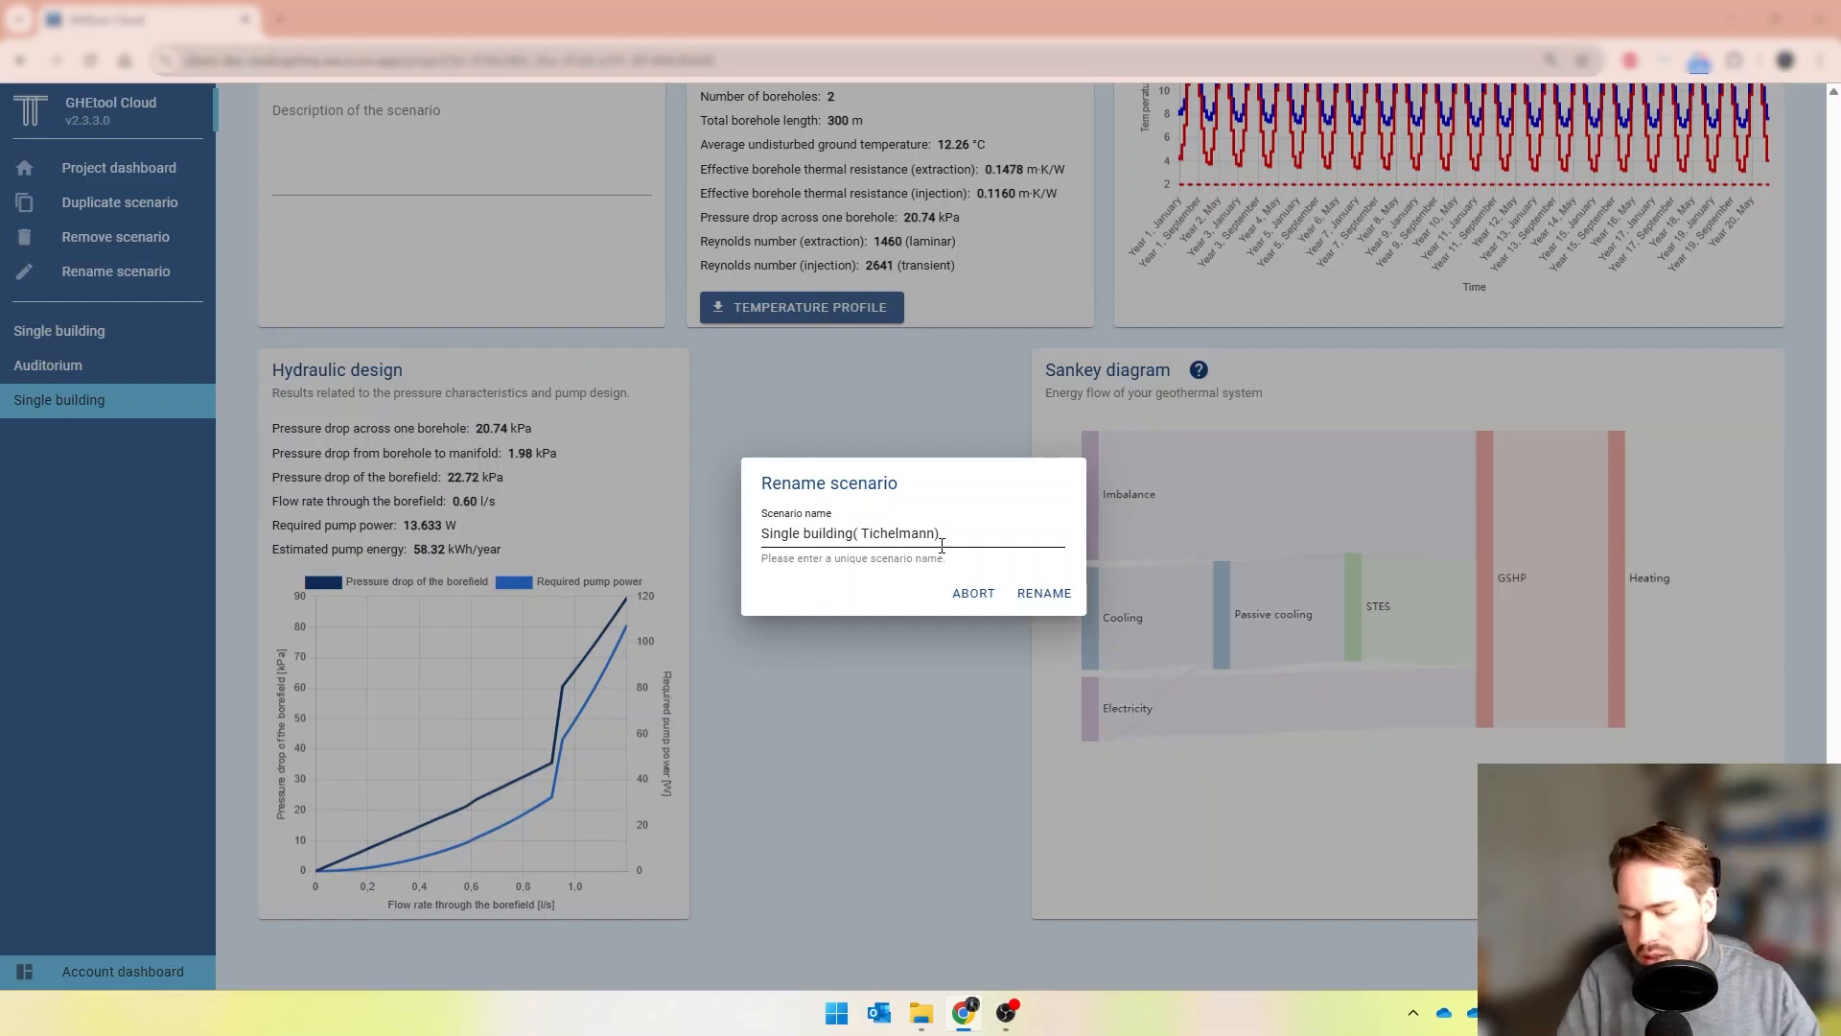
{"action": "left_click", "coordinate": [1044, 593]}
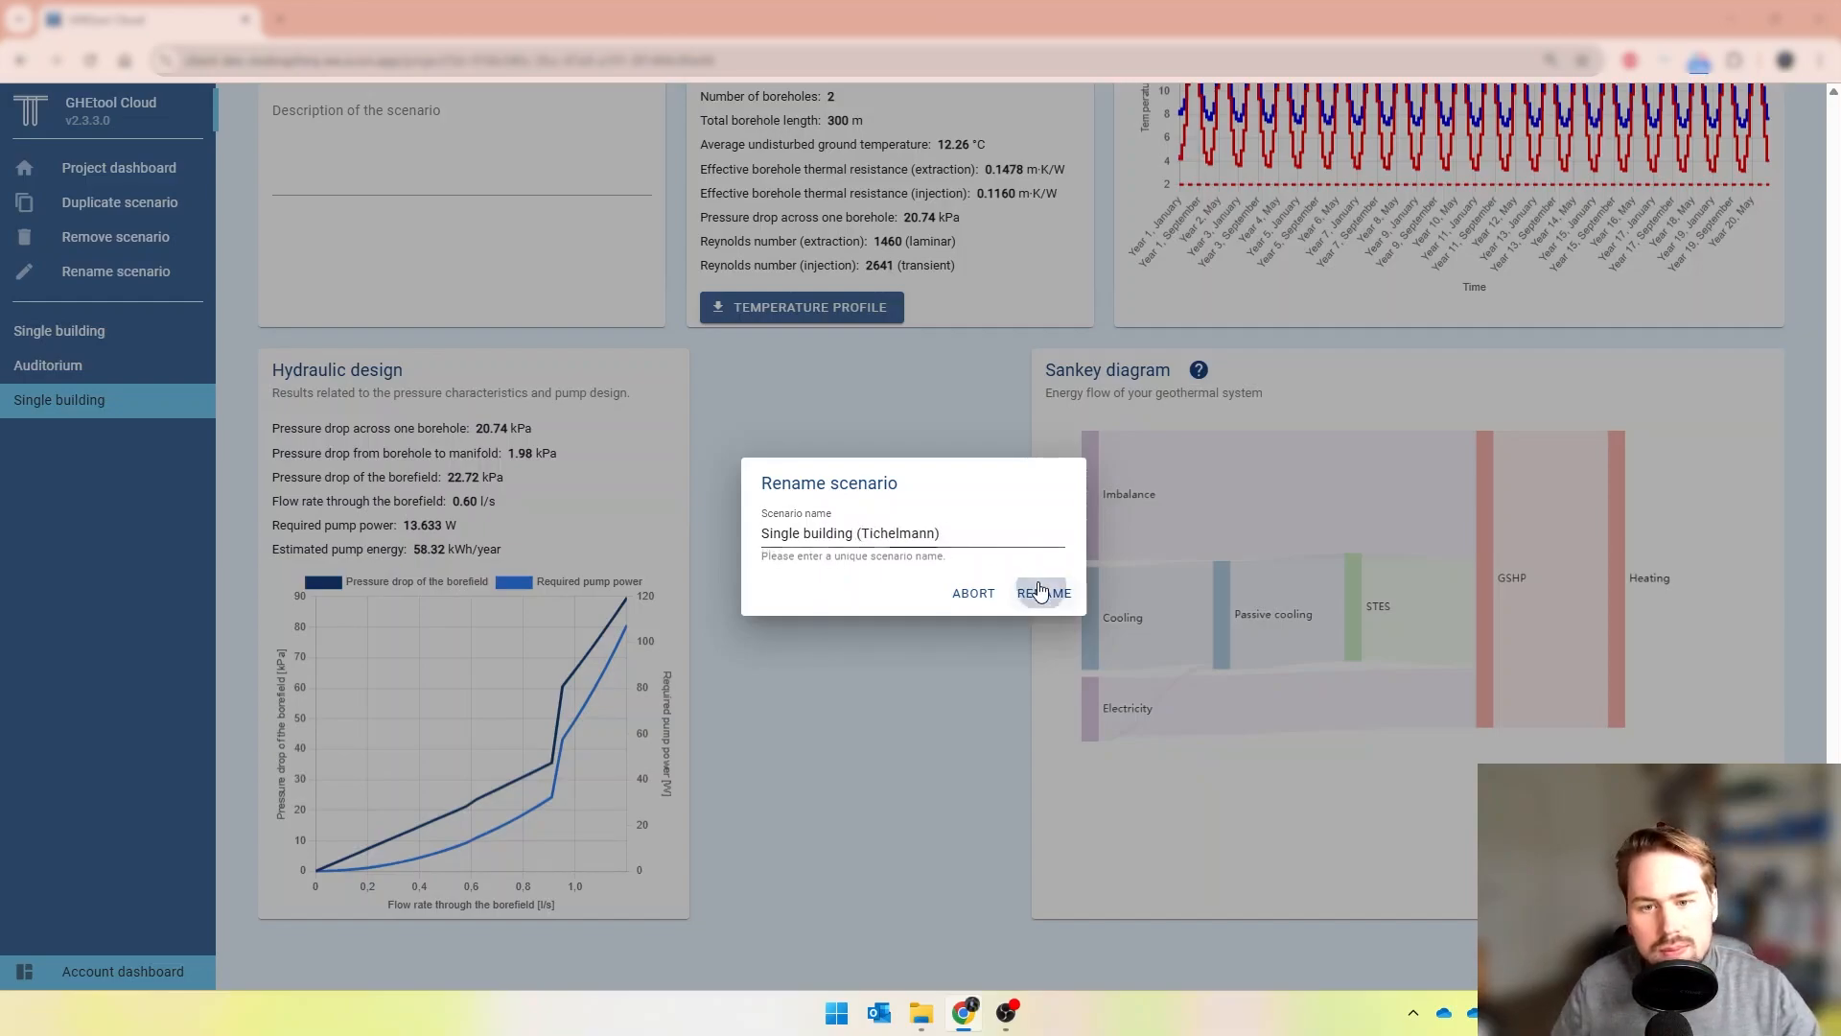
- Set the number of boreholes in Tichelmann to 2 in the hydraulic design and calculate the scenario
{"action": "scroll", "coordinate": [649, 469], "scroll_direction": "up", "scroll_amount": 3}
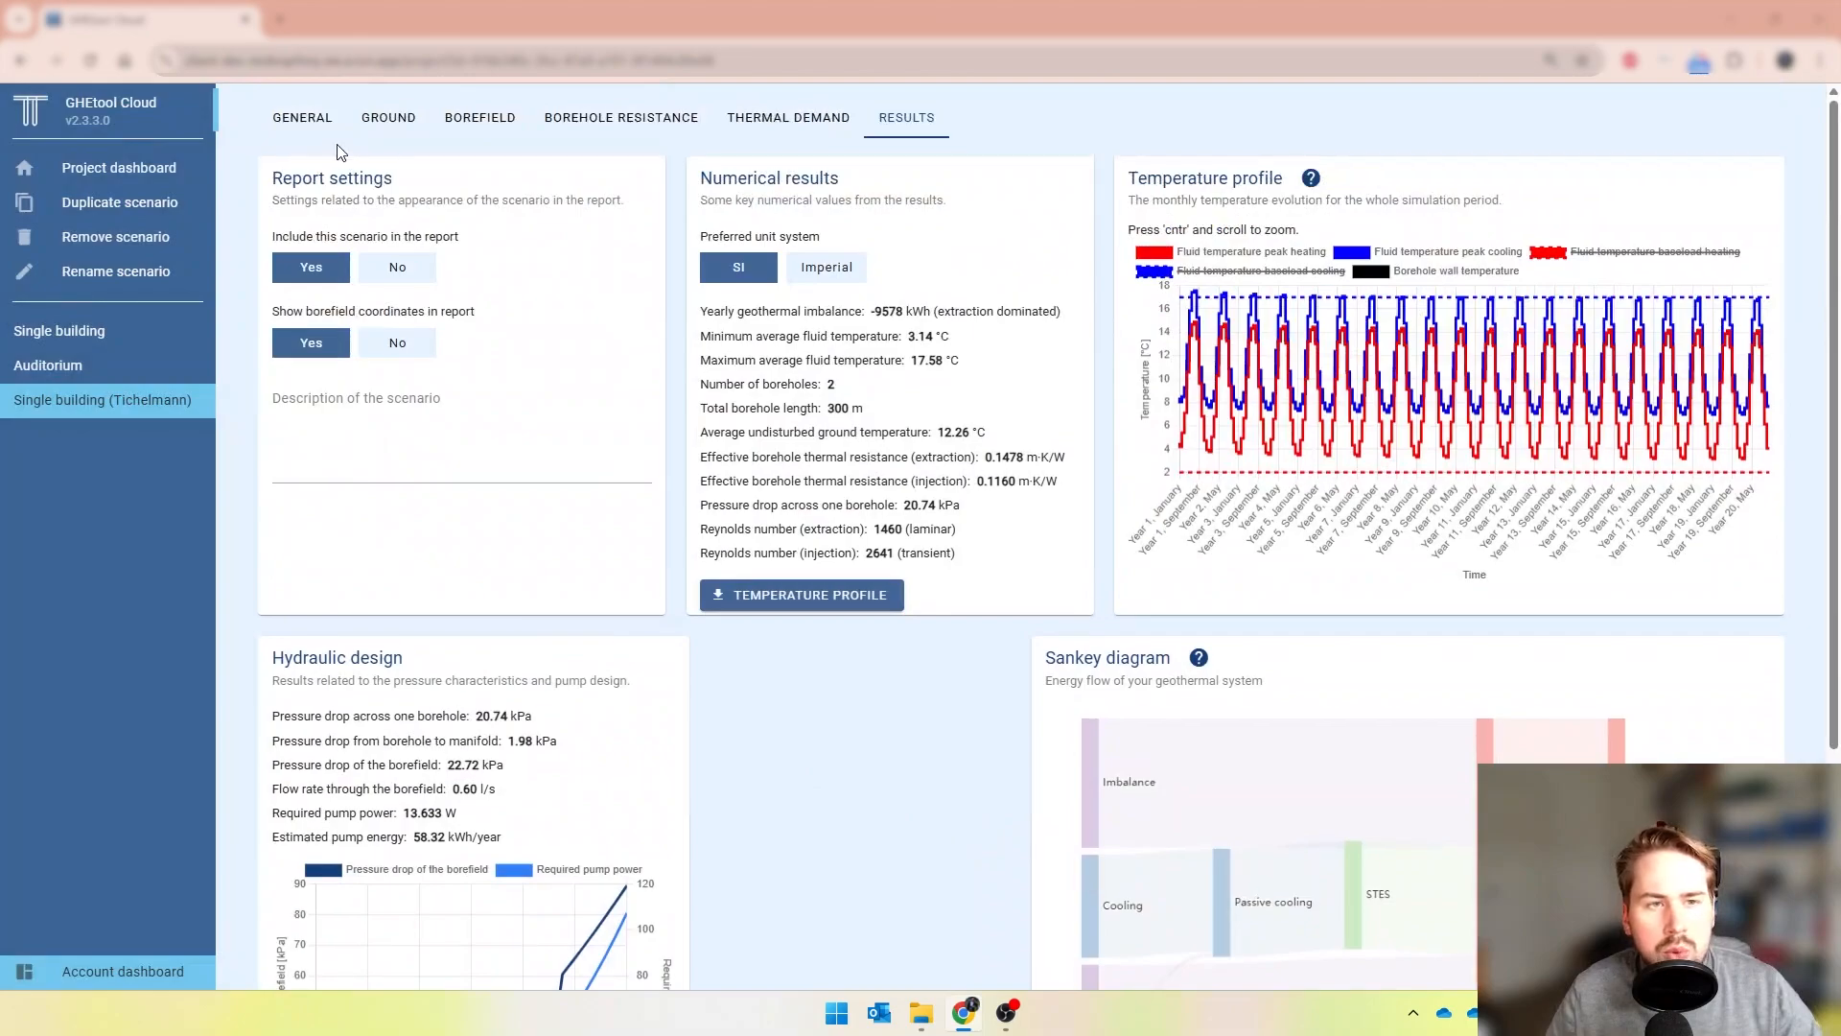
{"action": "left_click", "coordinate": [302, 117]}
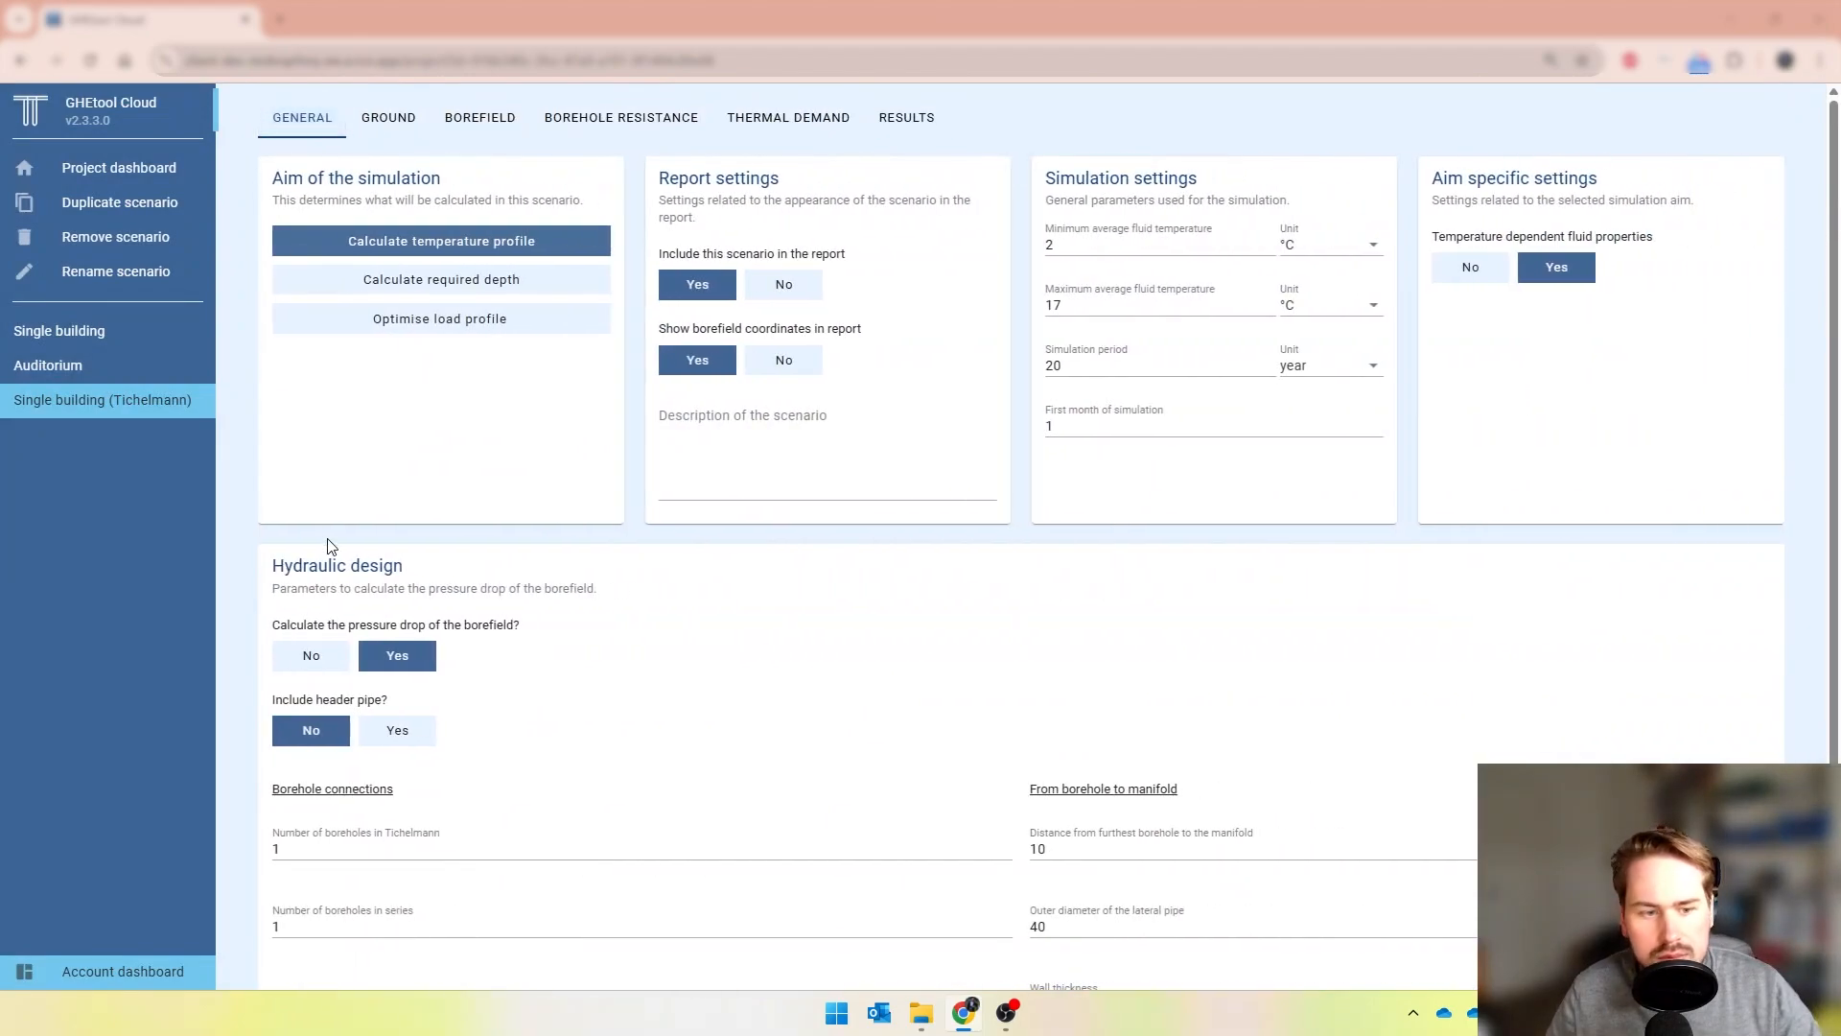
{"action": "scroll", "coordinate": [328, 576], "scroll_direction": "down", "scroll_amount": 2}
{"action": "double_click", "coordinate": [326, 749]}
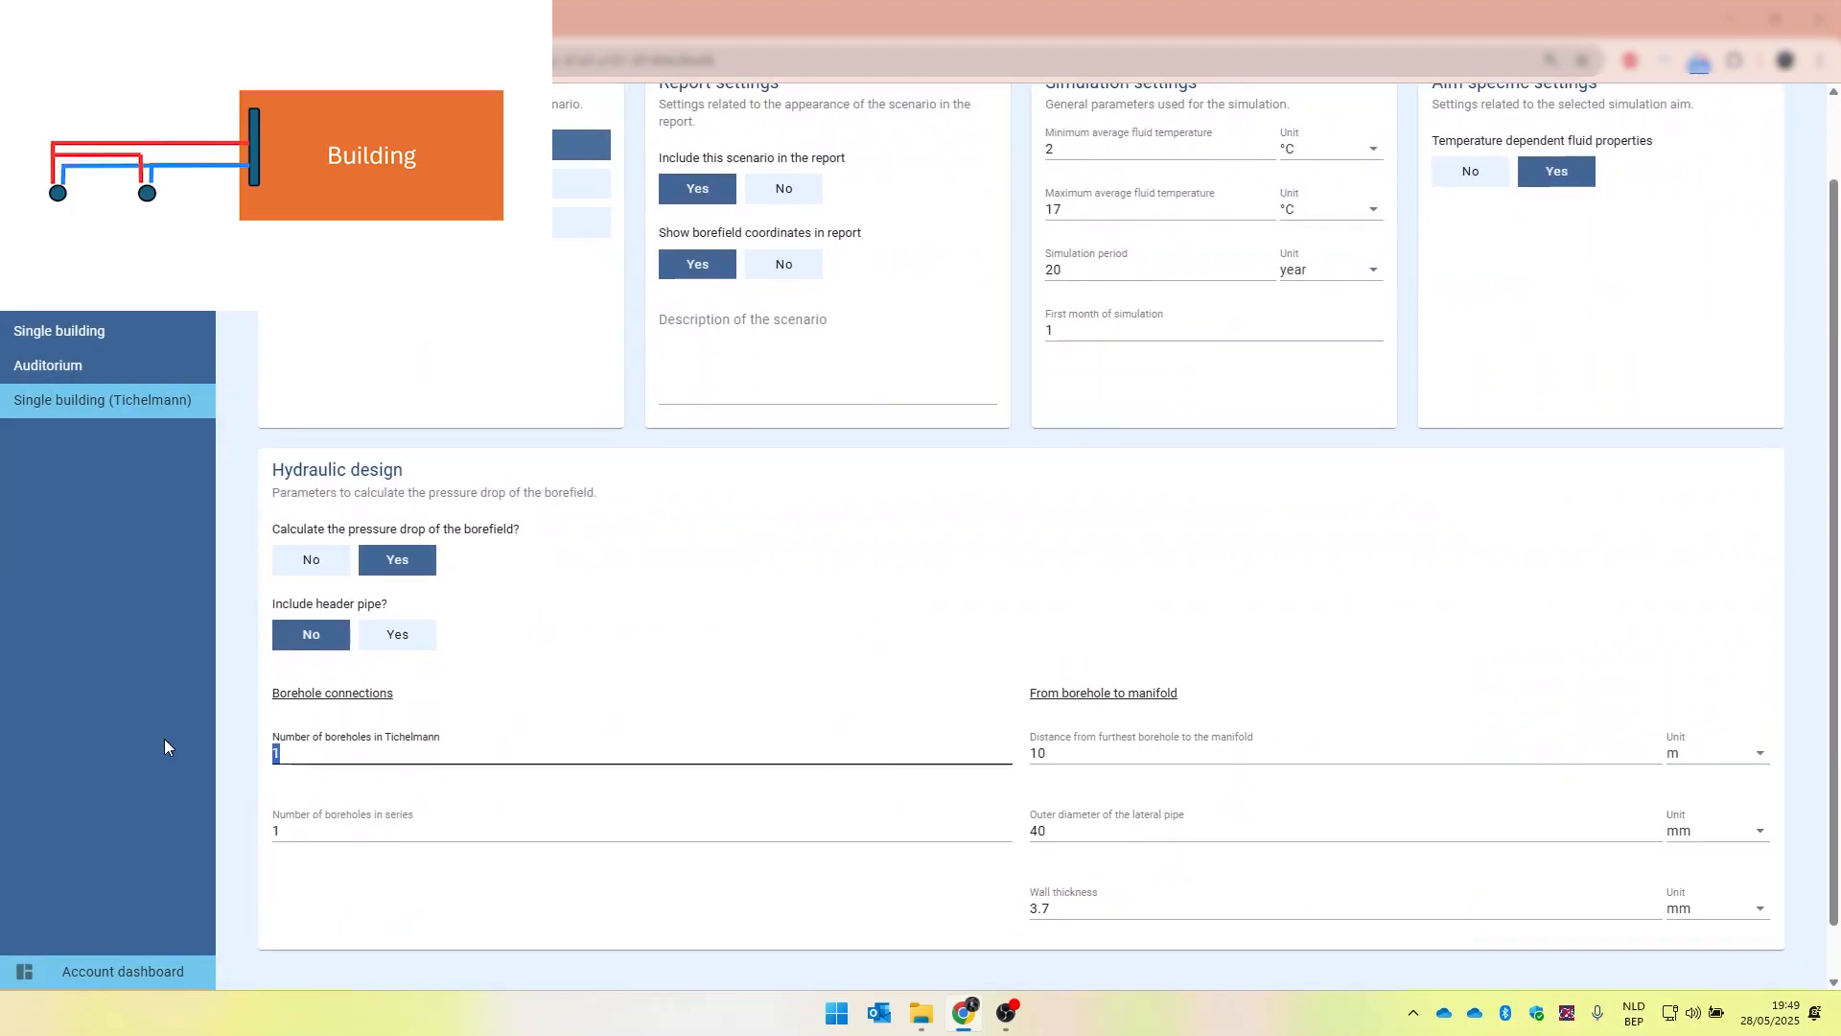
{"action": "type", "text": "2"}
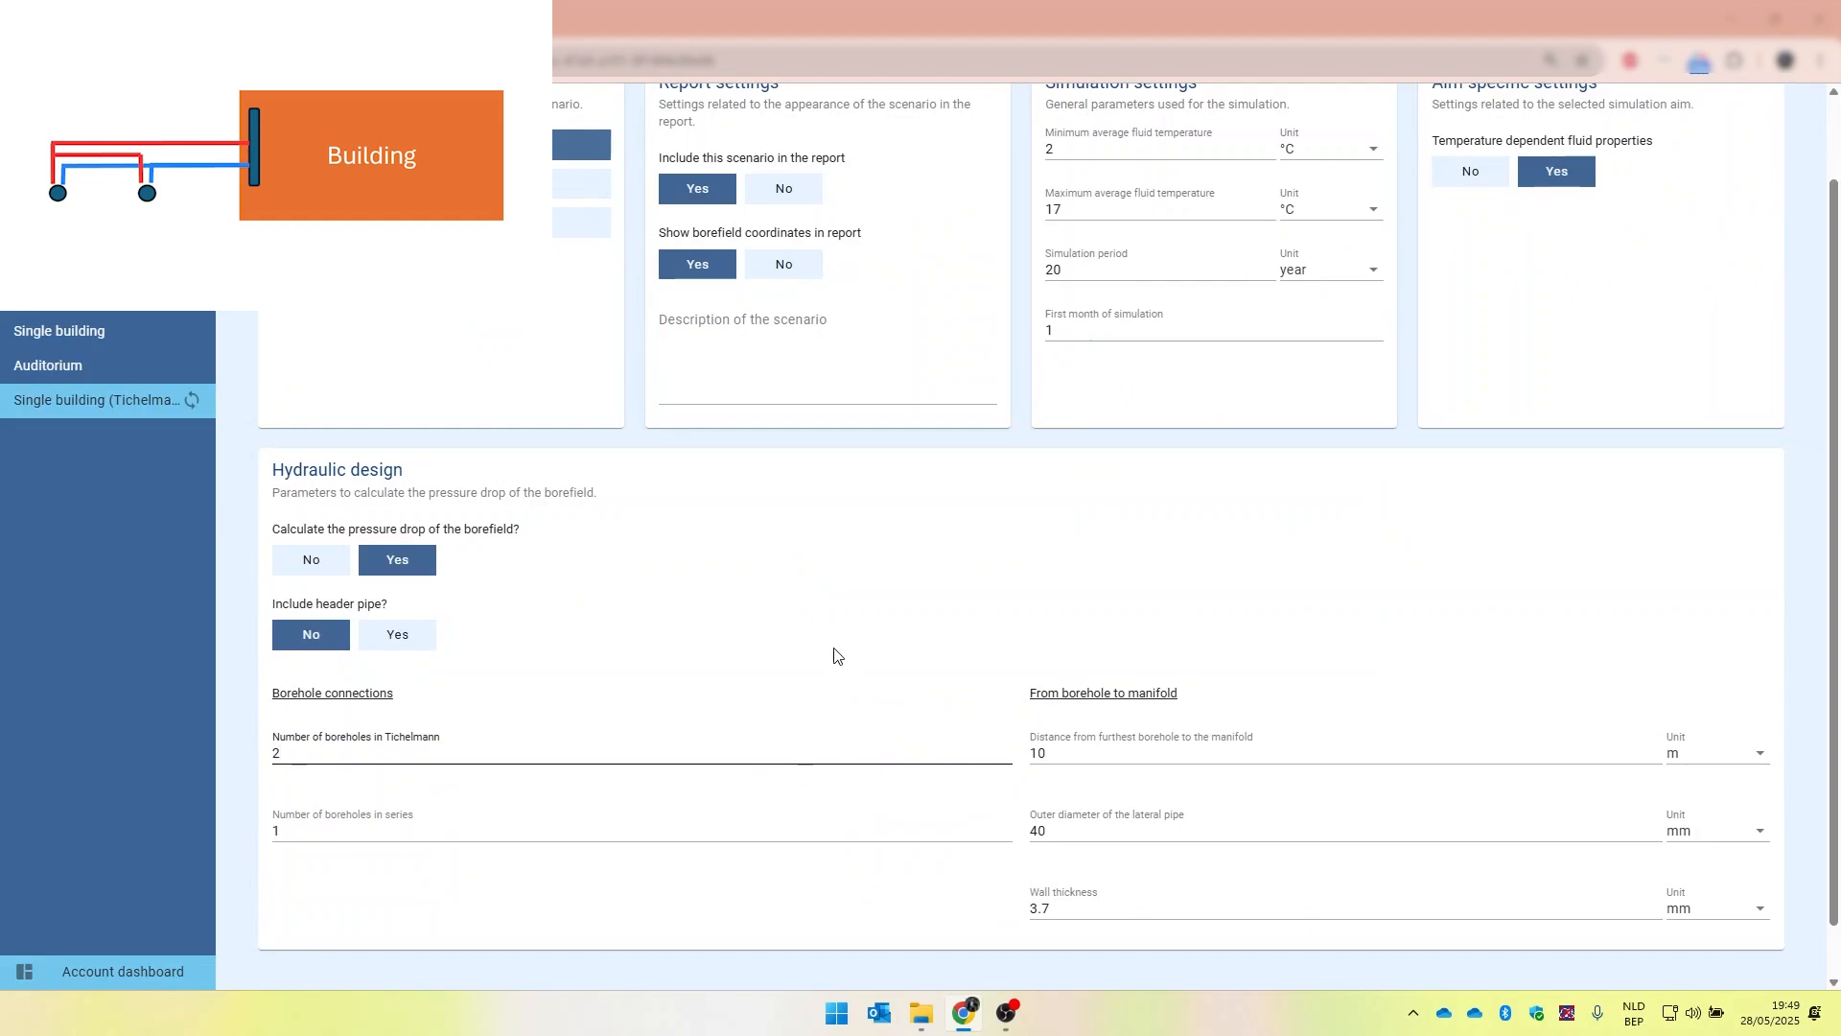
{"action": "scroll", "coordinate": [834, 656], "scroll_direction": "down", "scroll_amount": 1}
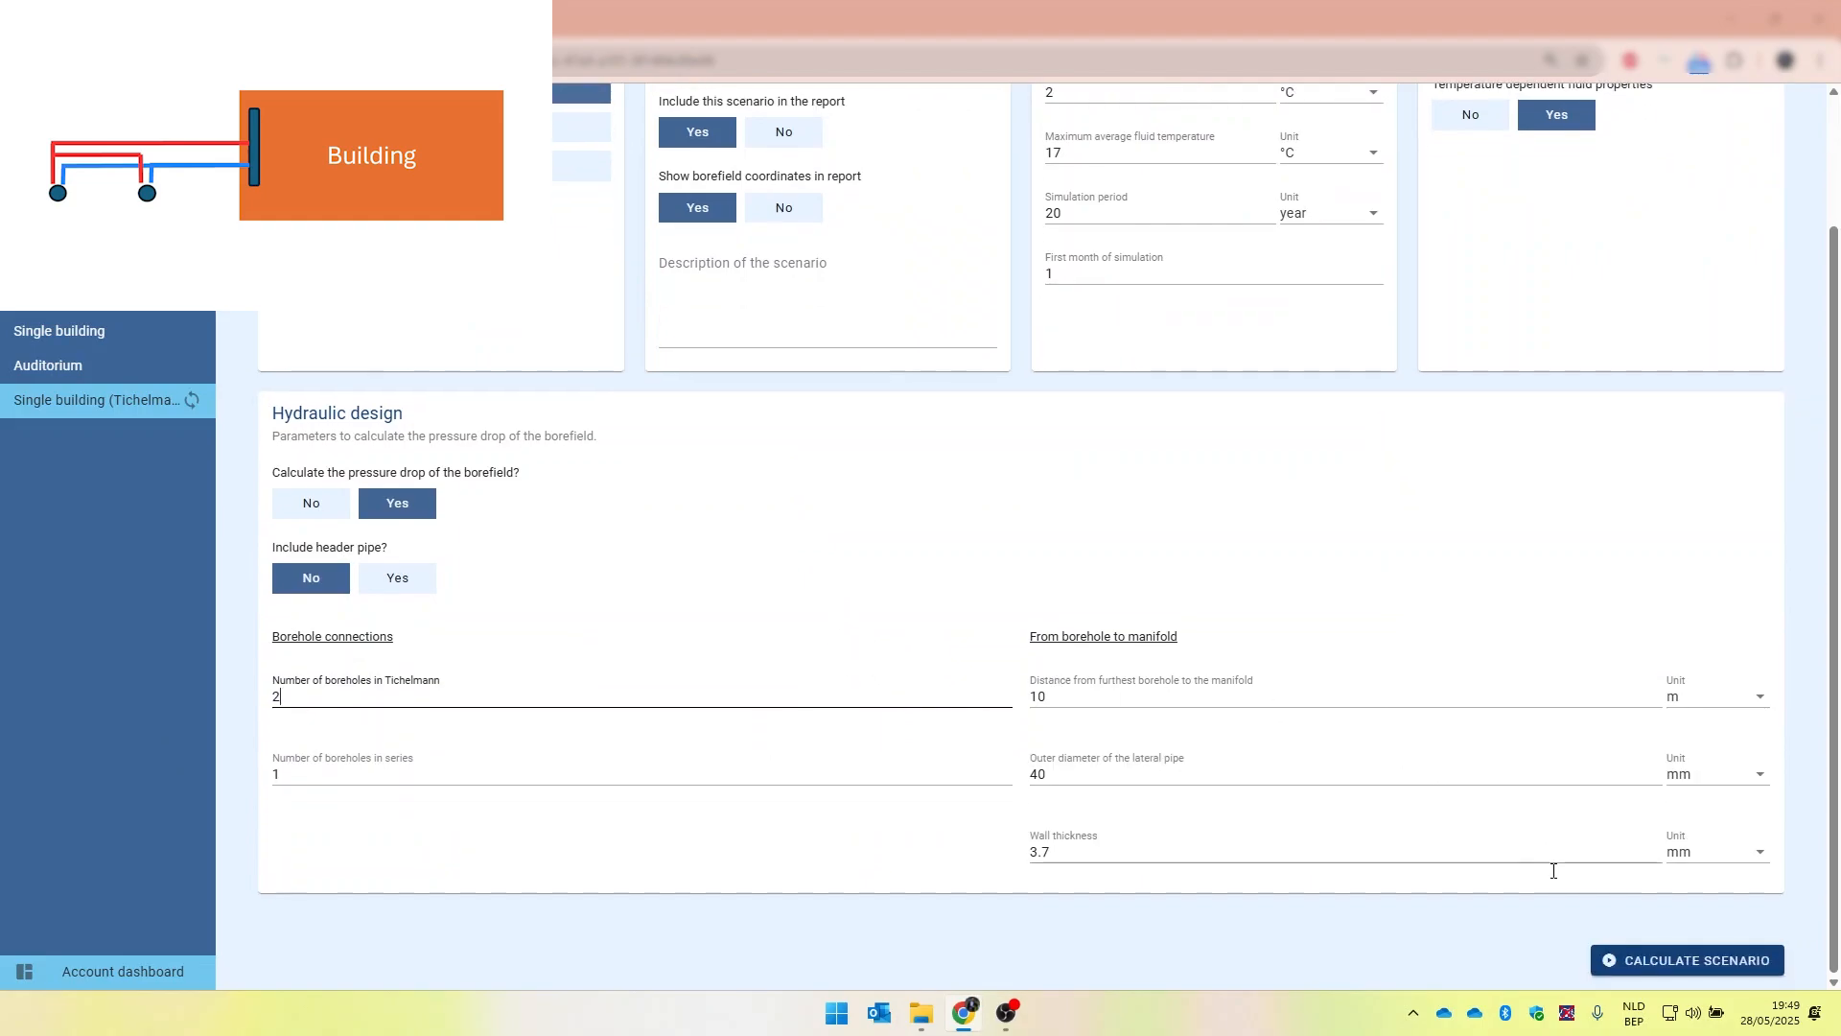
{"action": "left_click", "coordinate": [1627, 960]}
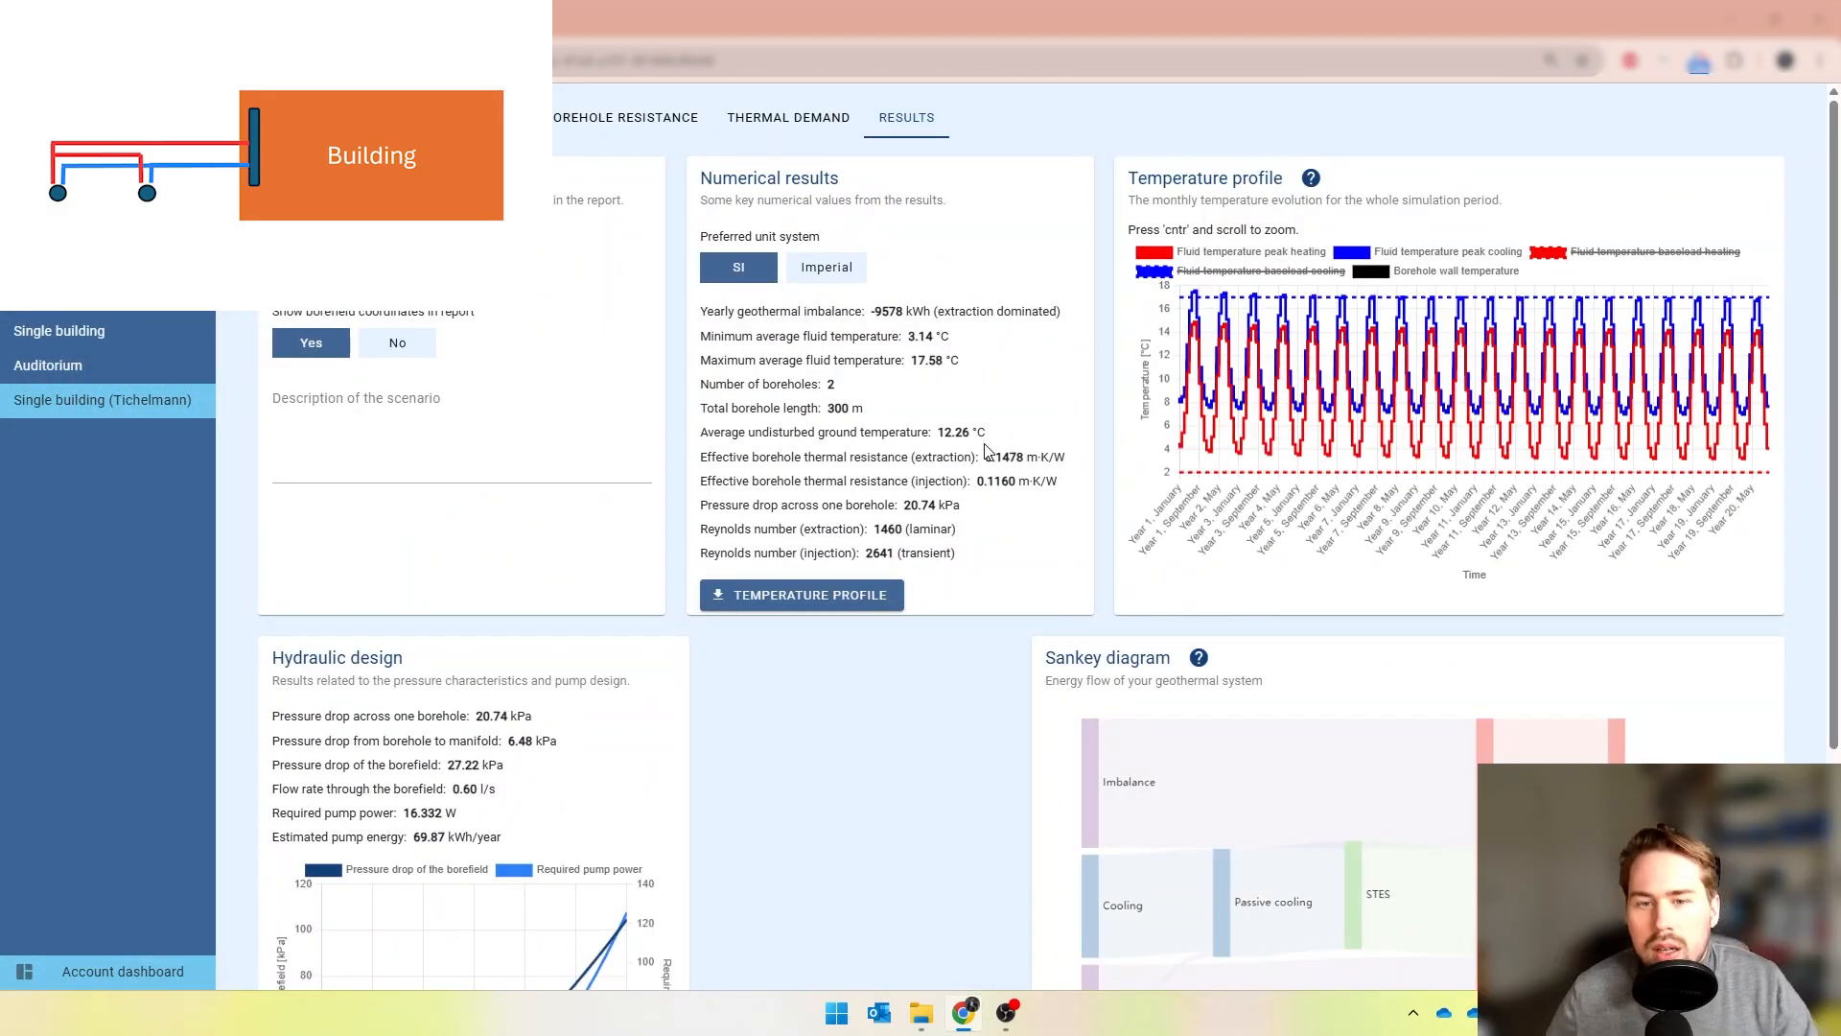
- Compare the hydraulic design results of the Single building and Single building (Tichelmann) scenarios, especially the pressure drop from borehole to manifold
{"action": "left_click", "coordinate": [93, 331]}
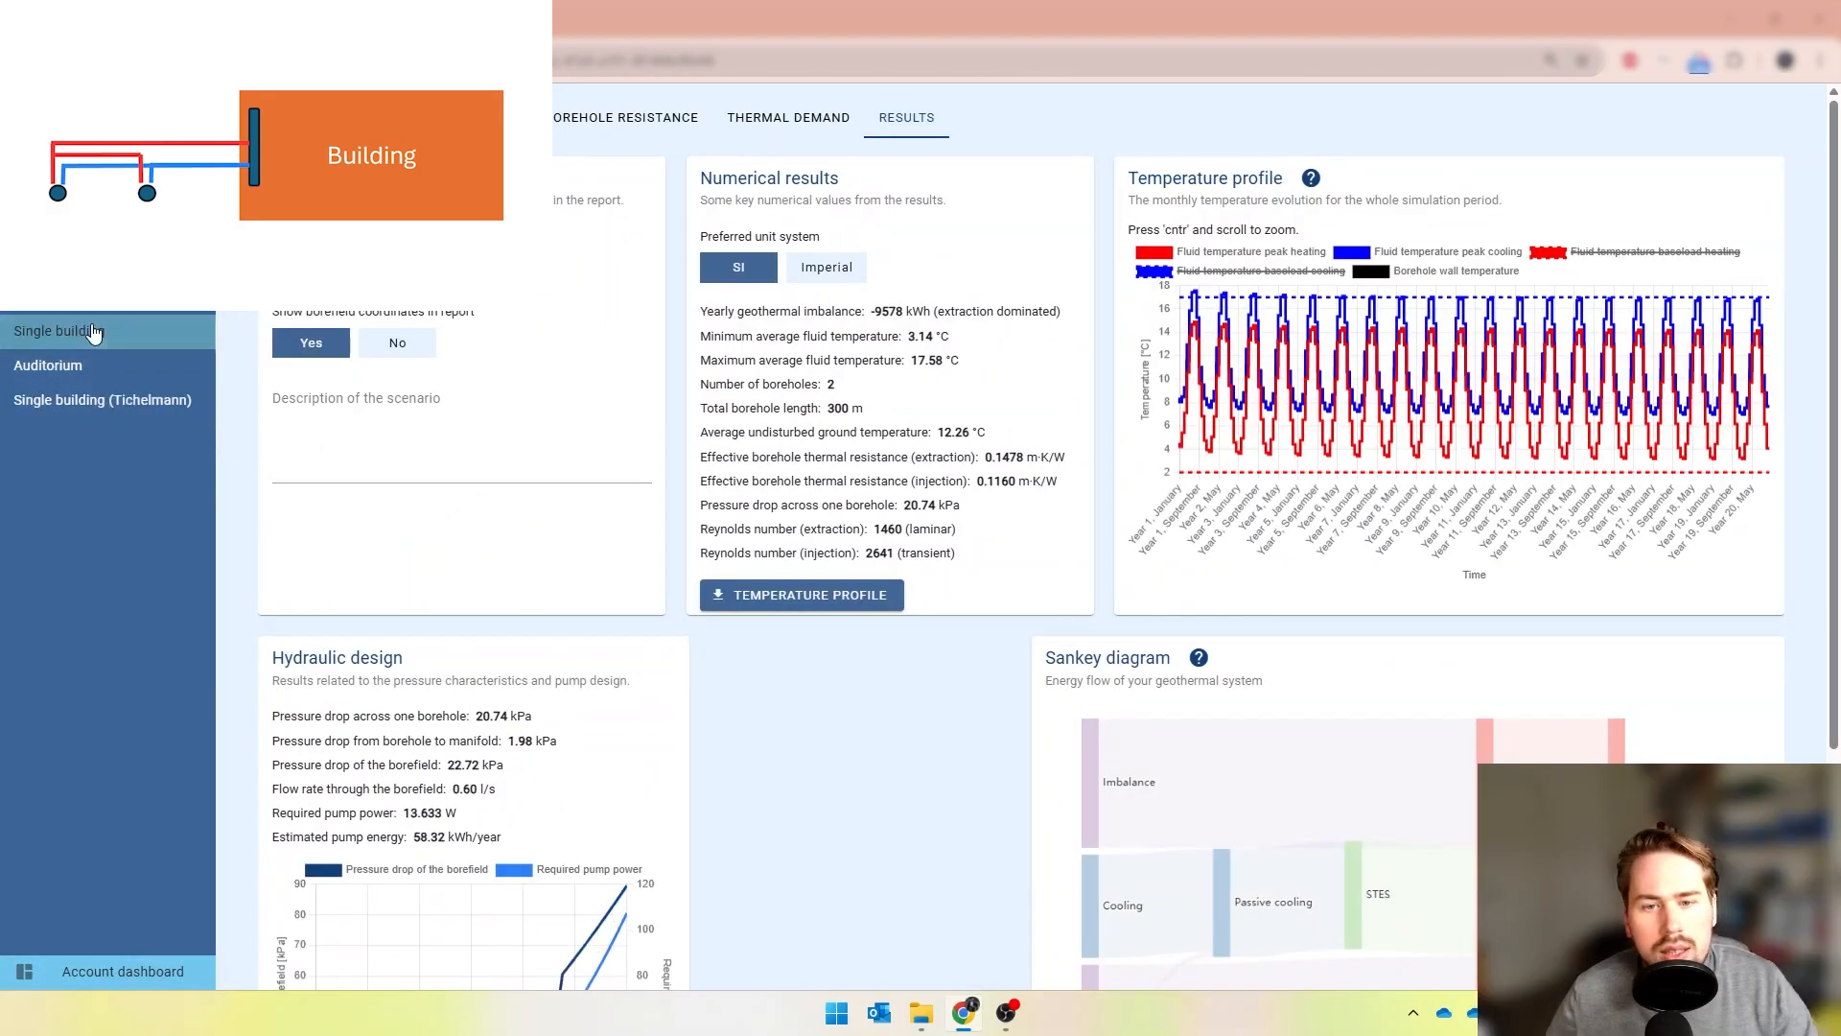
{"action": "left_click", "coordinate": [104, 410]}
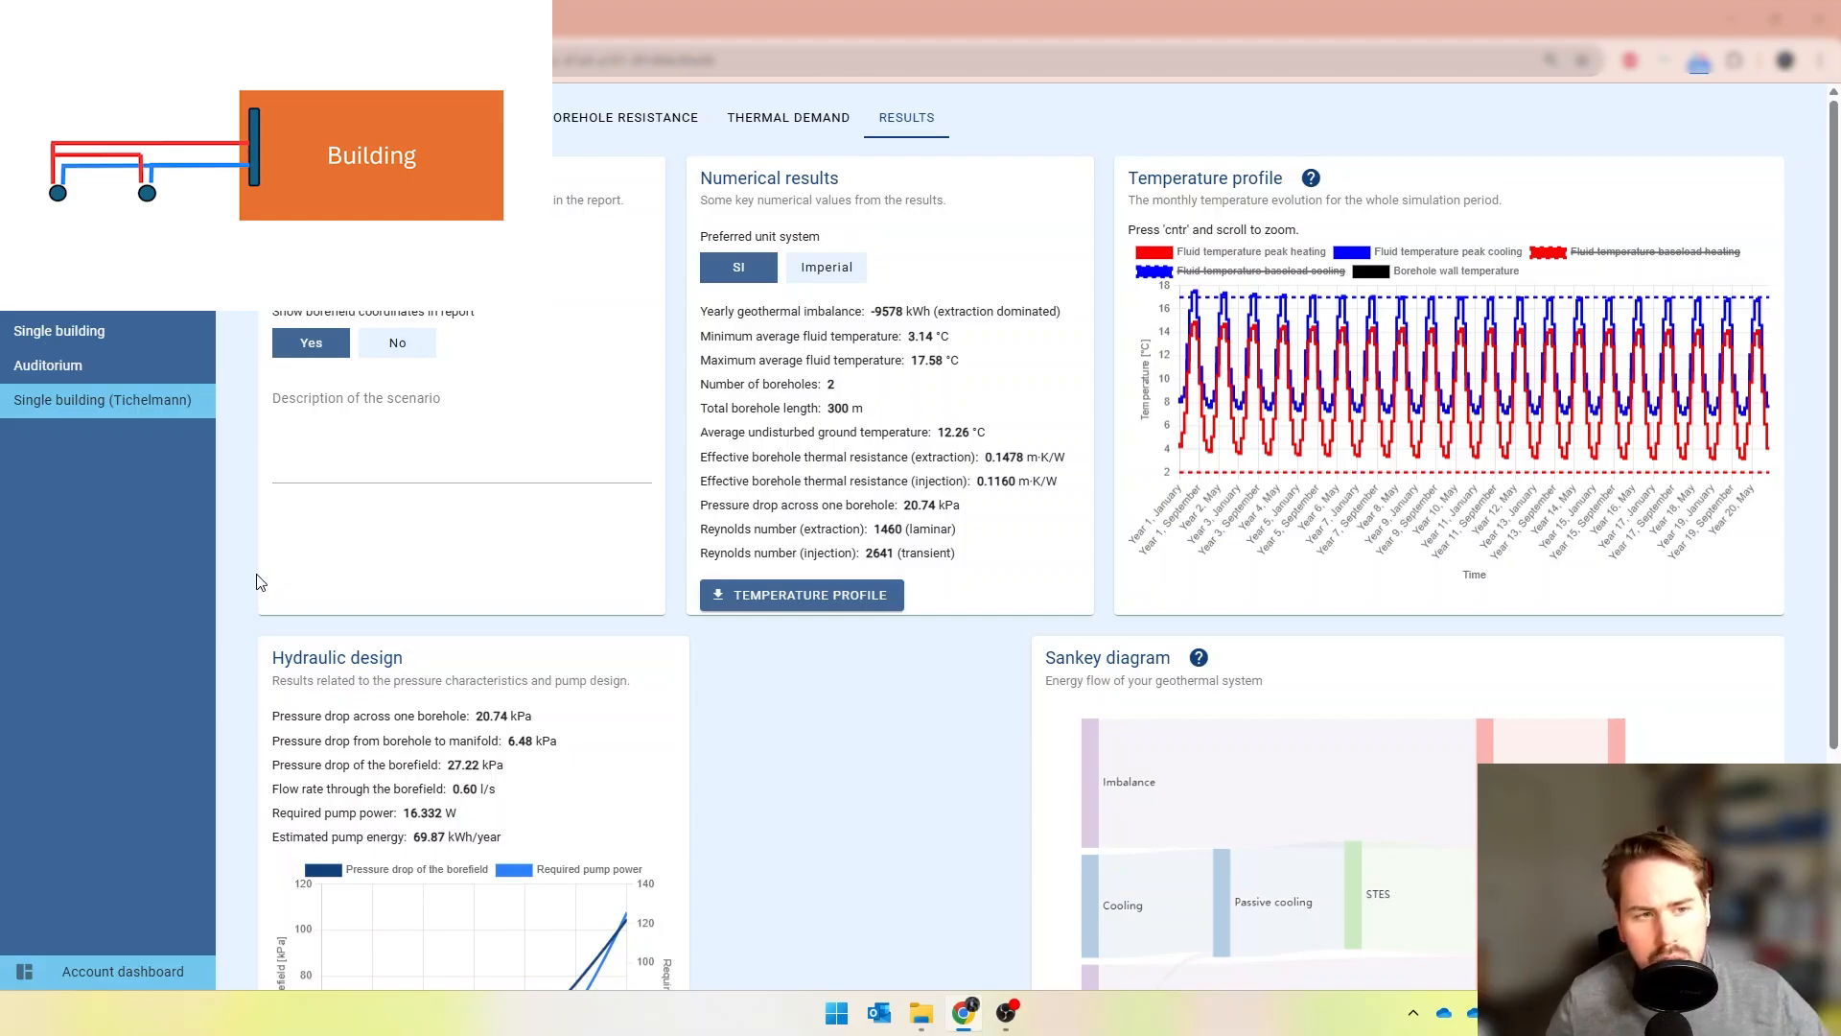
{"action": "scroll", "coordinate": [257, 581], "scroll_direction": "down", "scroll_amount": 2}
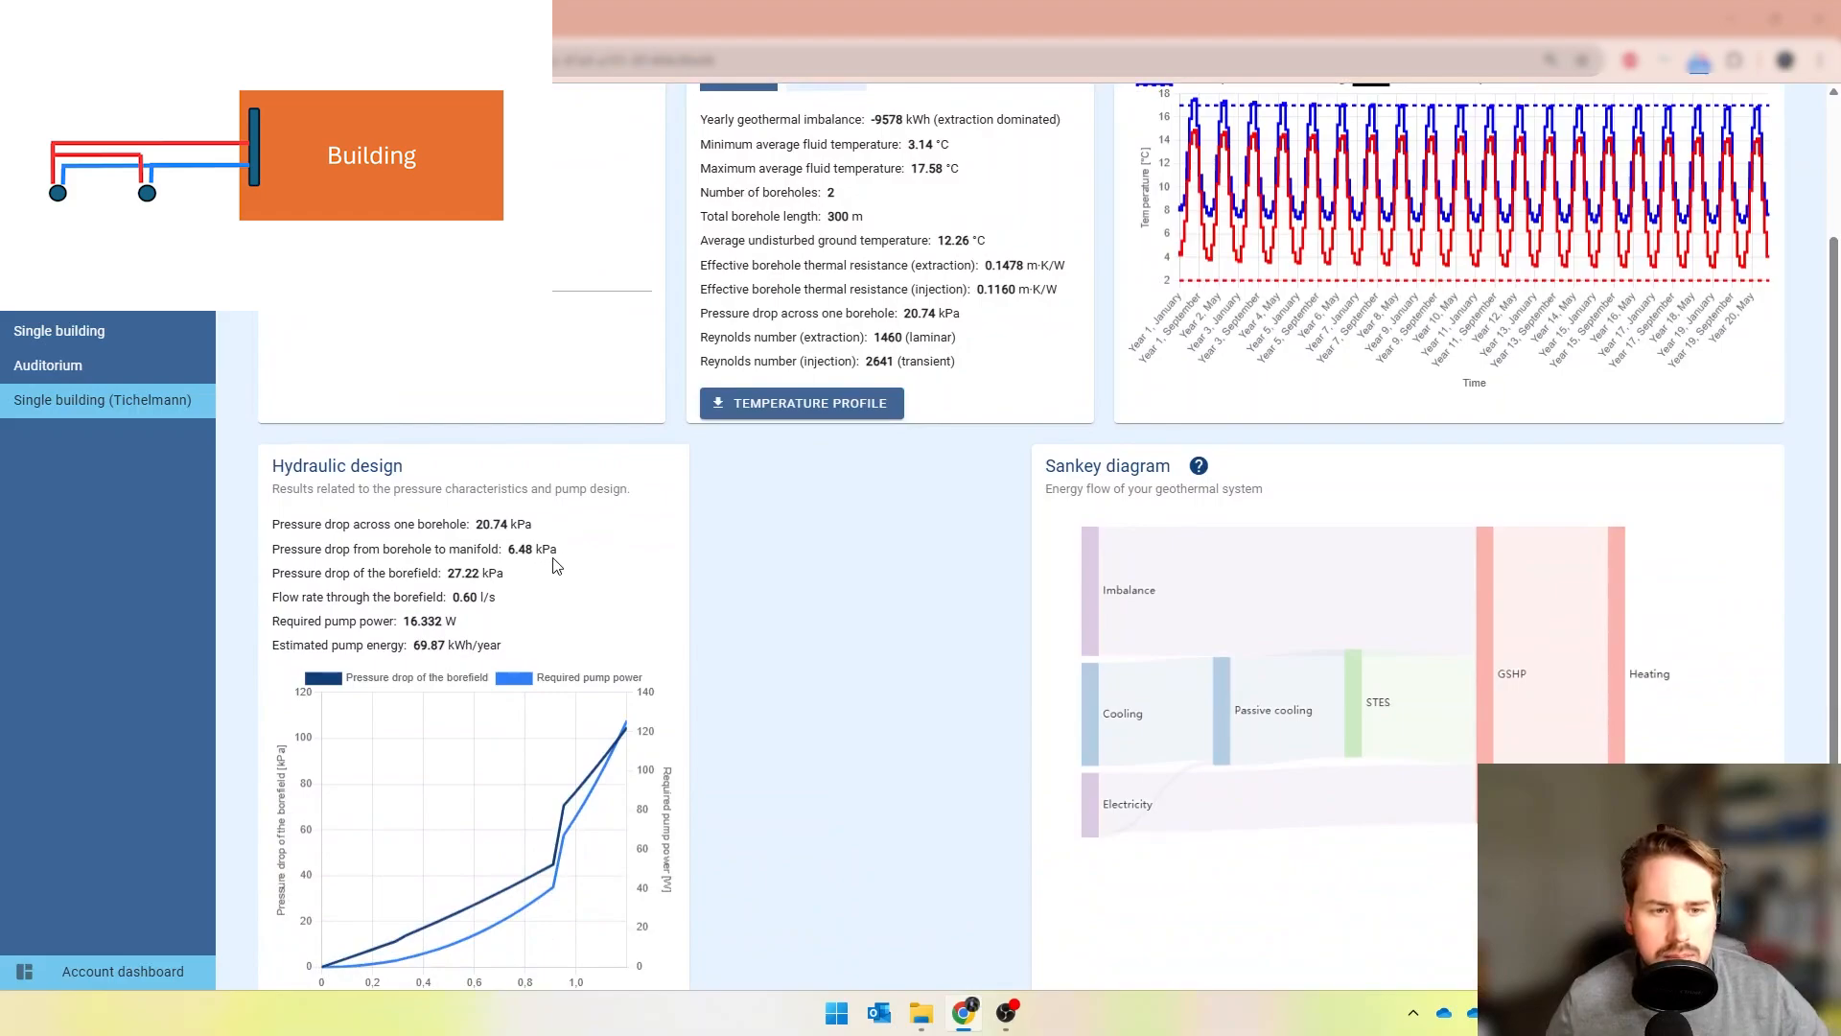
{"action": "left_click_drag", "start_coordinate": [560, 550], "coordinate": [449, 559]}
{"action": "left_click_drag", "start_coordinate": [329, 560], "coordinate": [274, 563]}
{"action": "left_click", "coordinate": [448, 558]}
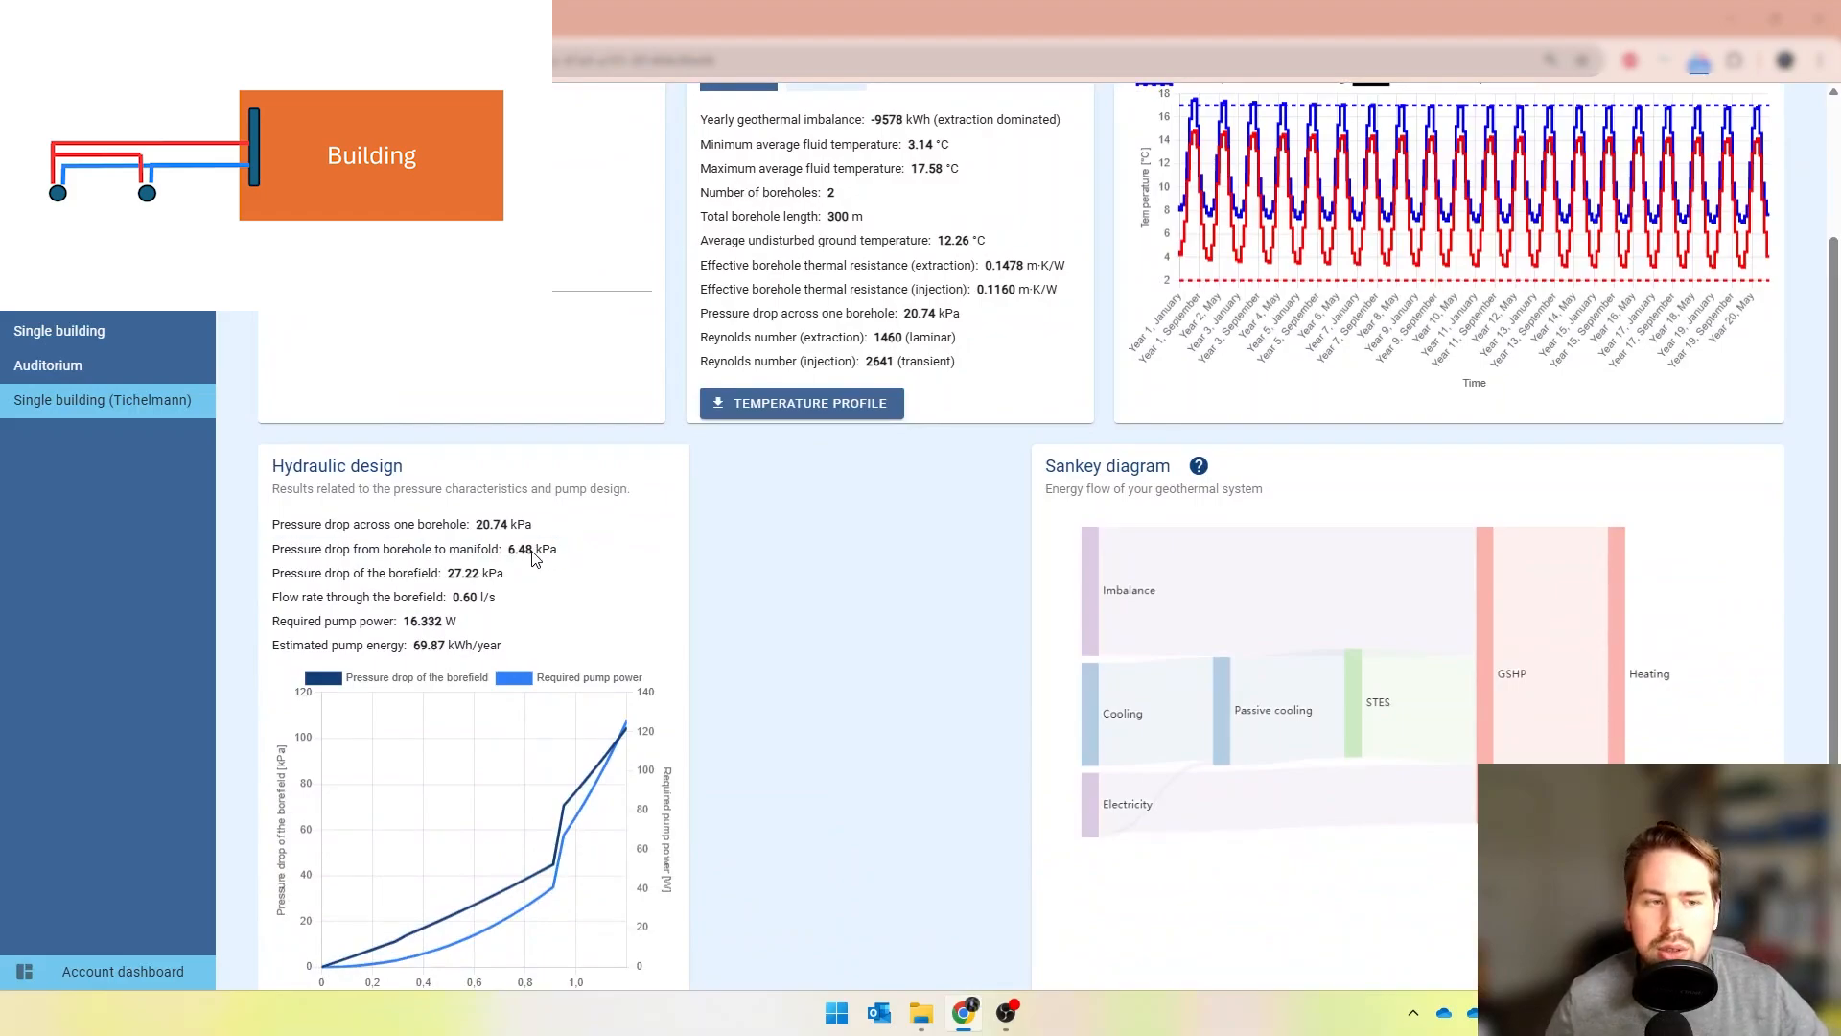
{"action": "left_click", "coordinate": [131, 336]}
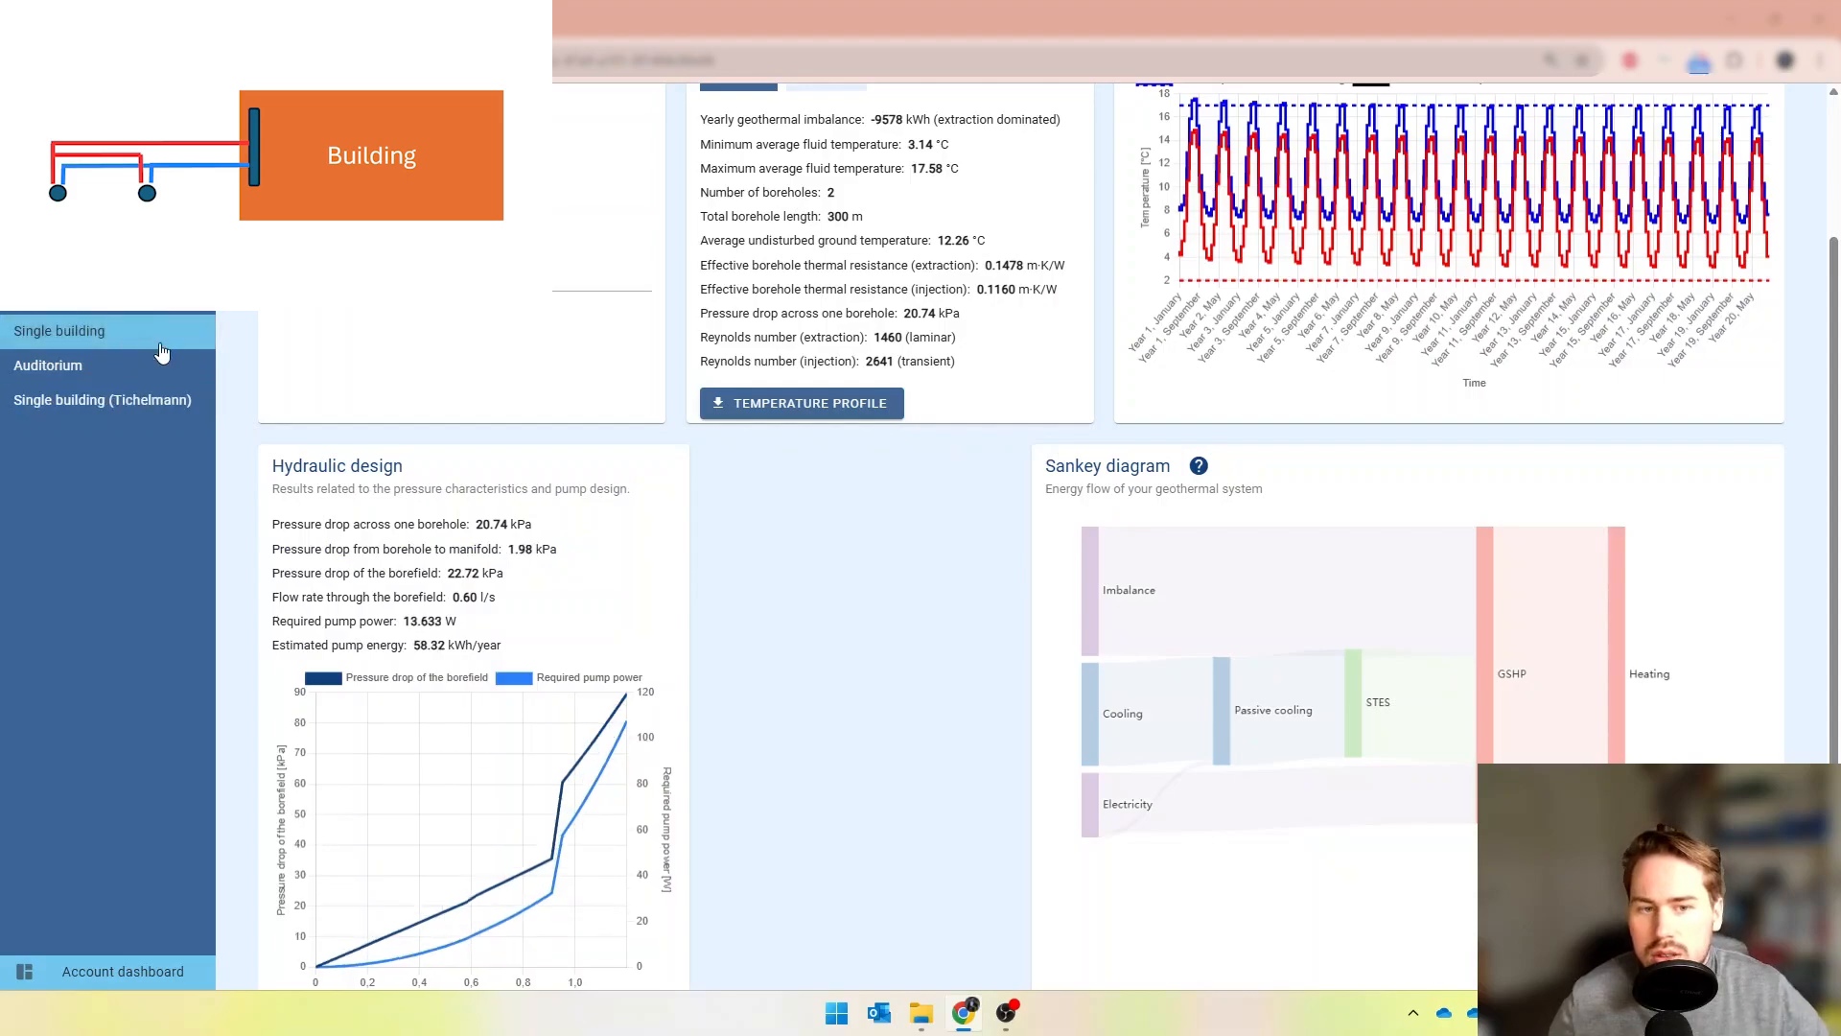
{"action": "left_click", "coordinate": [190, 417]}
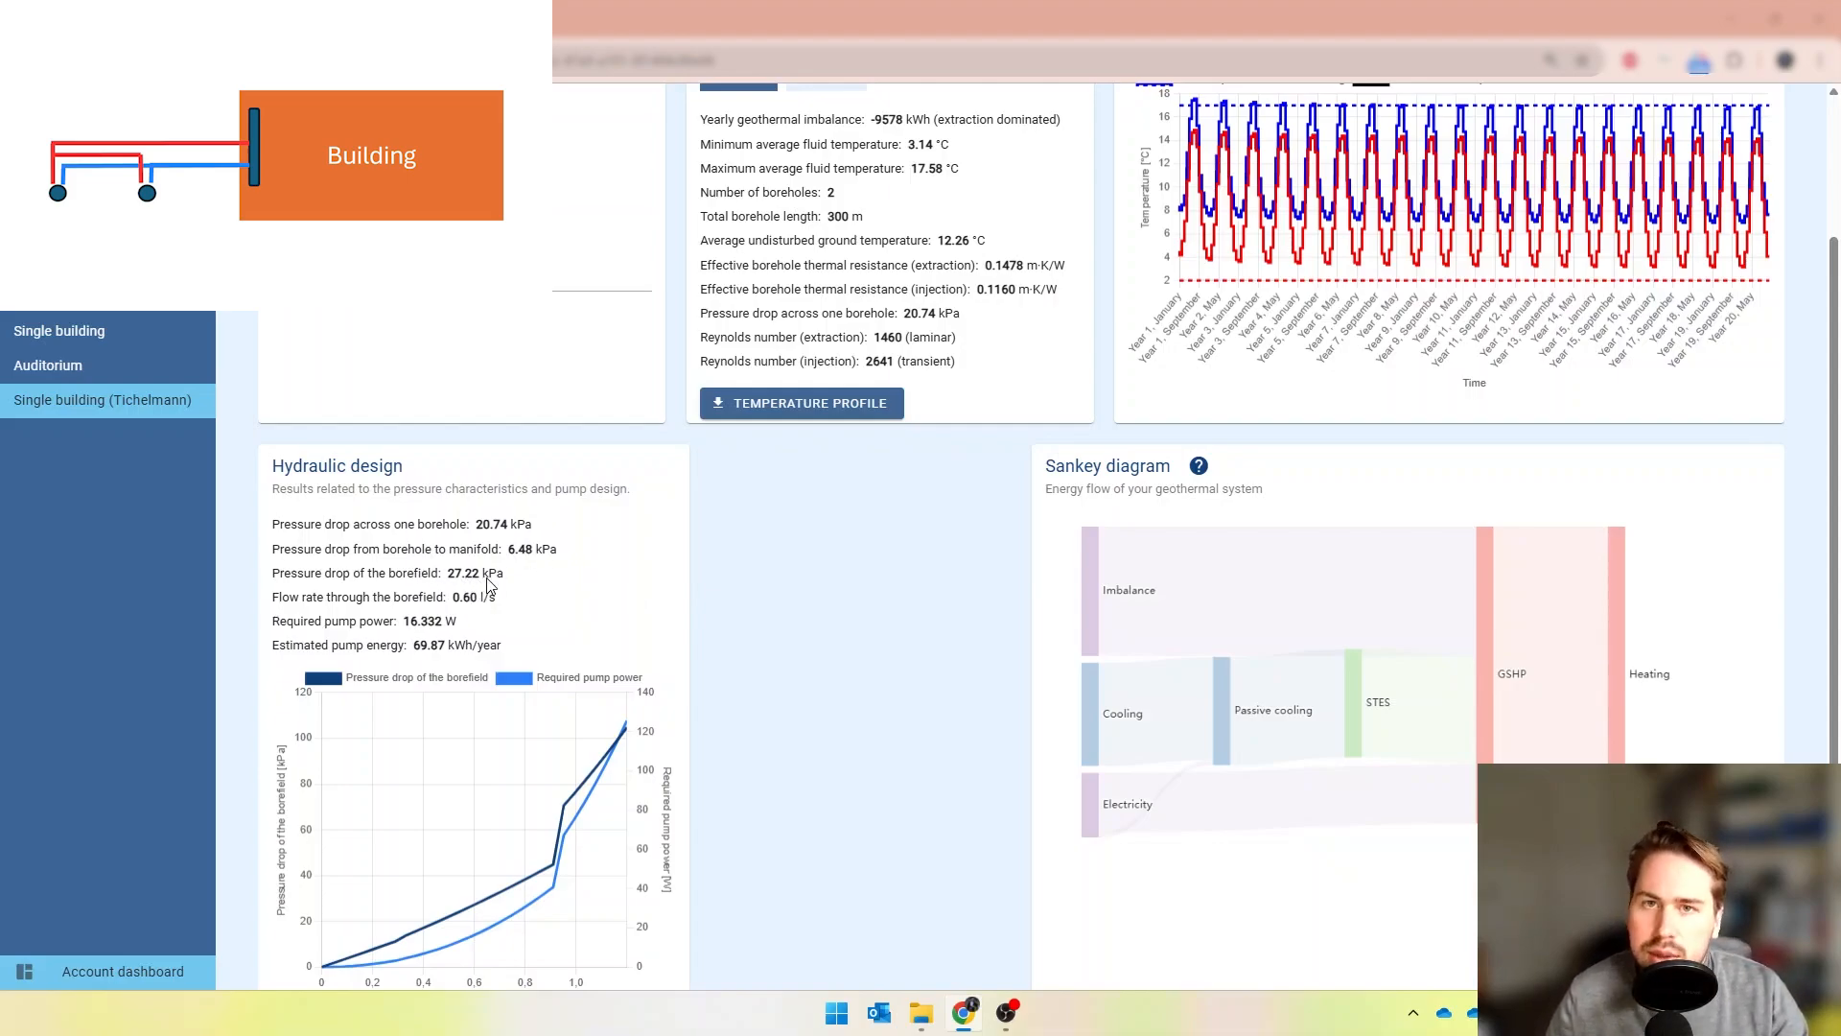
- Duplicate the Single building (Tichelmann) scenario and rename the copy "Single building (Series)"
{"action": "left_click", "coordinate": [89, 336]}
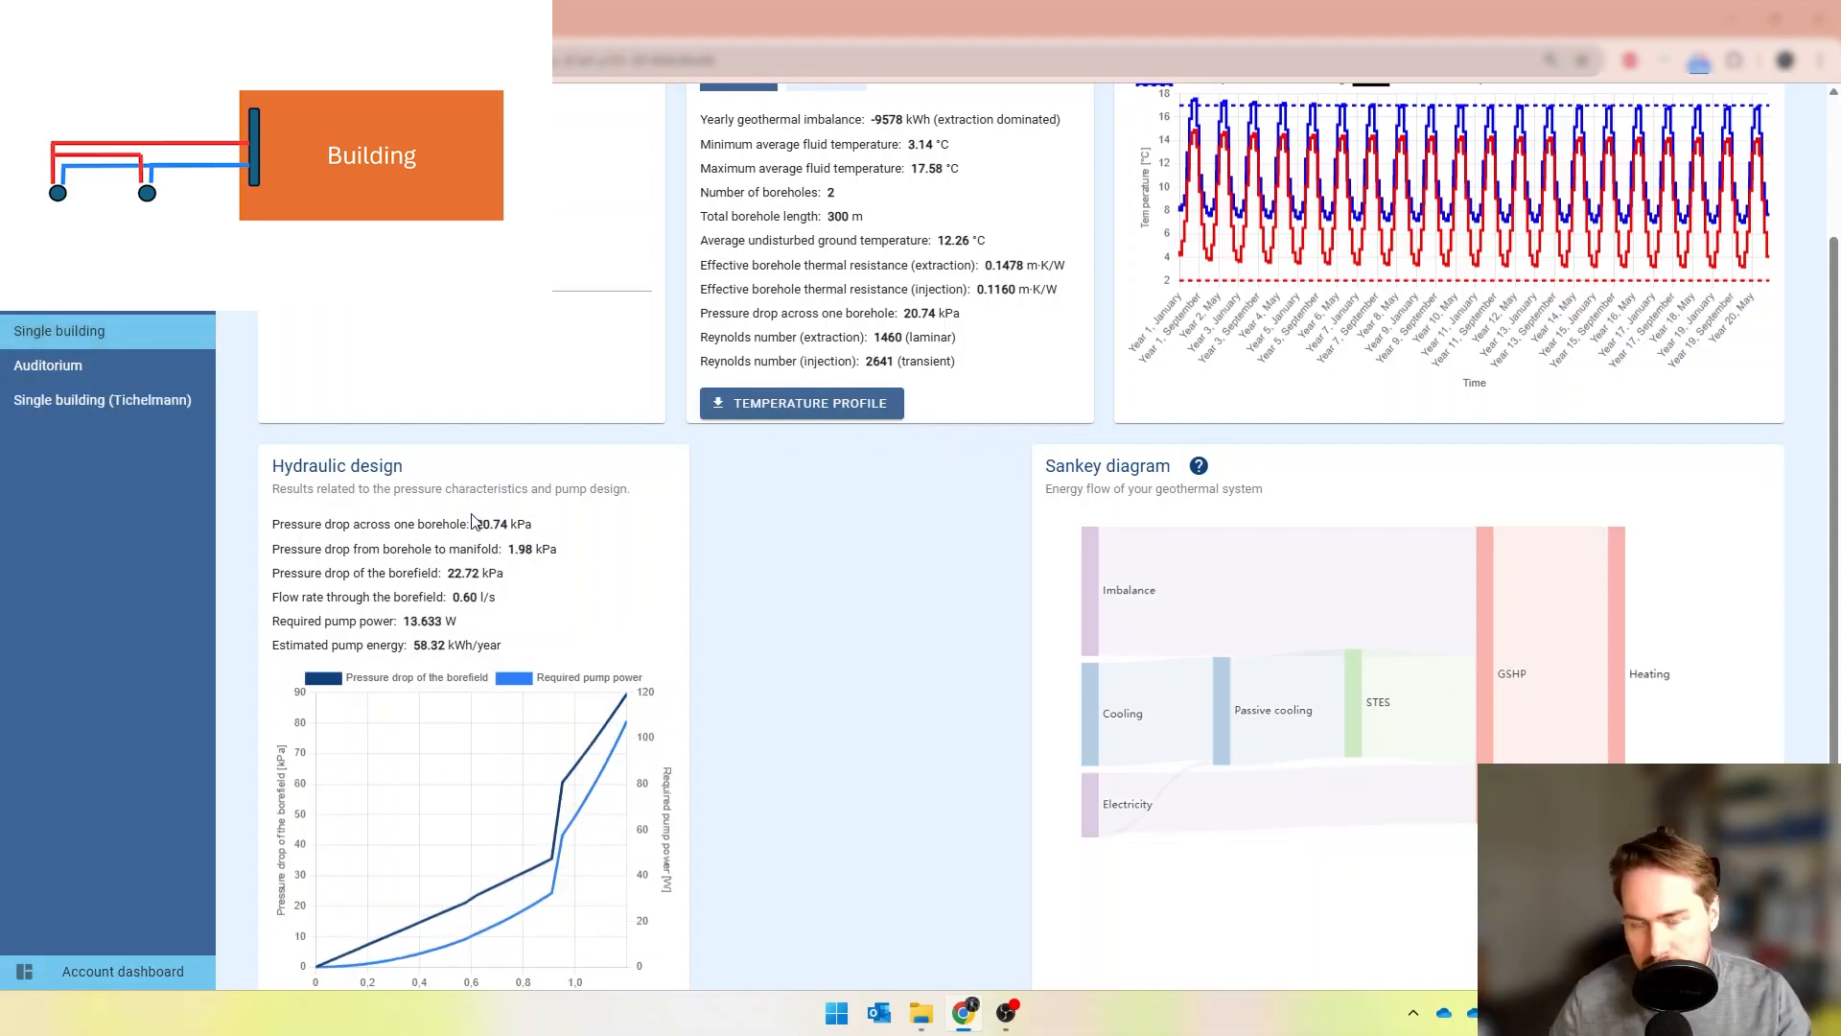
{"action": "left_click", "coordinate": [112, 402]}
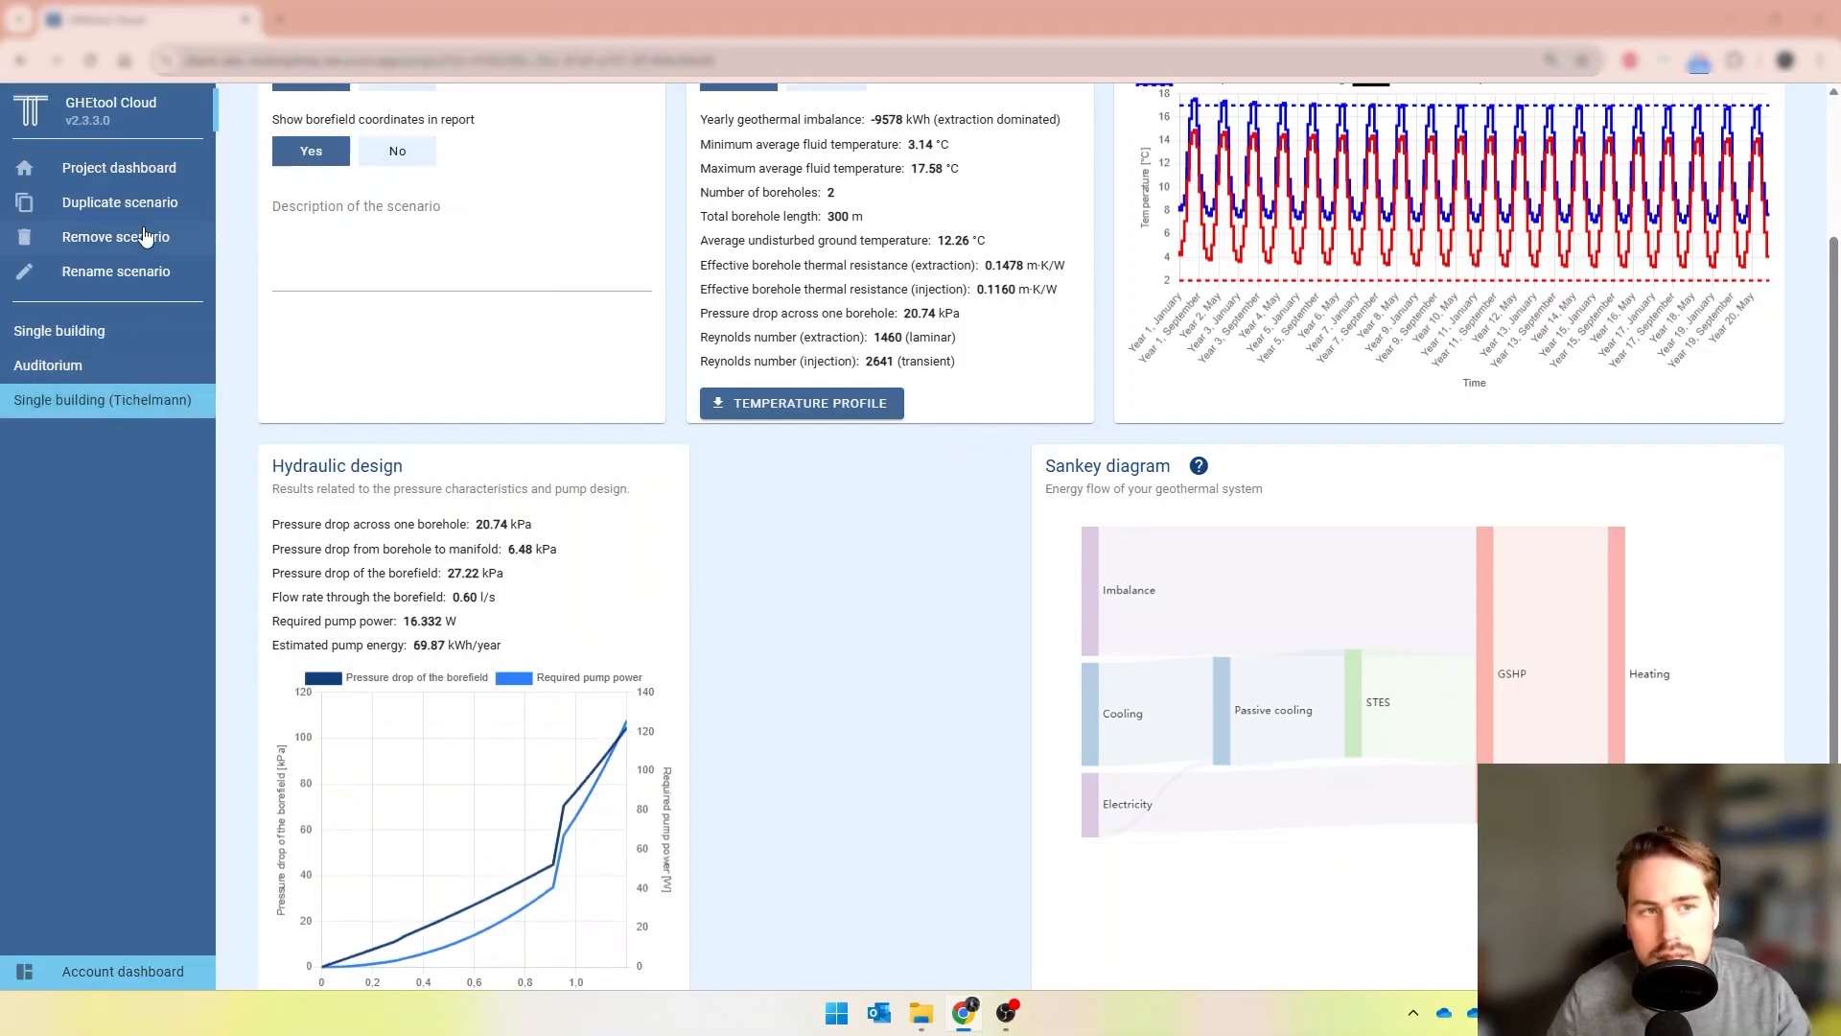
{"action": "left_click", "coordinate": [155, 200]}
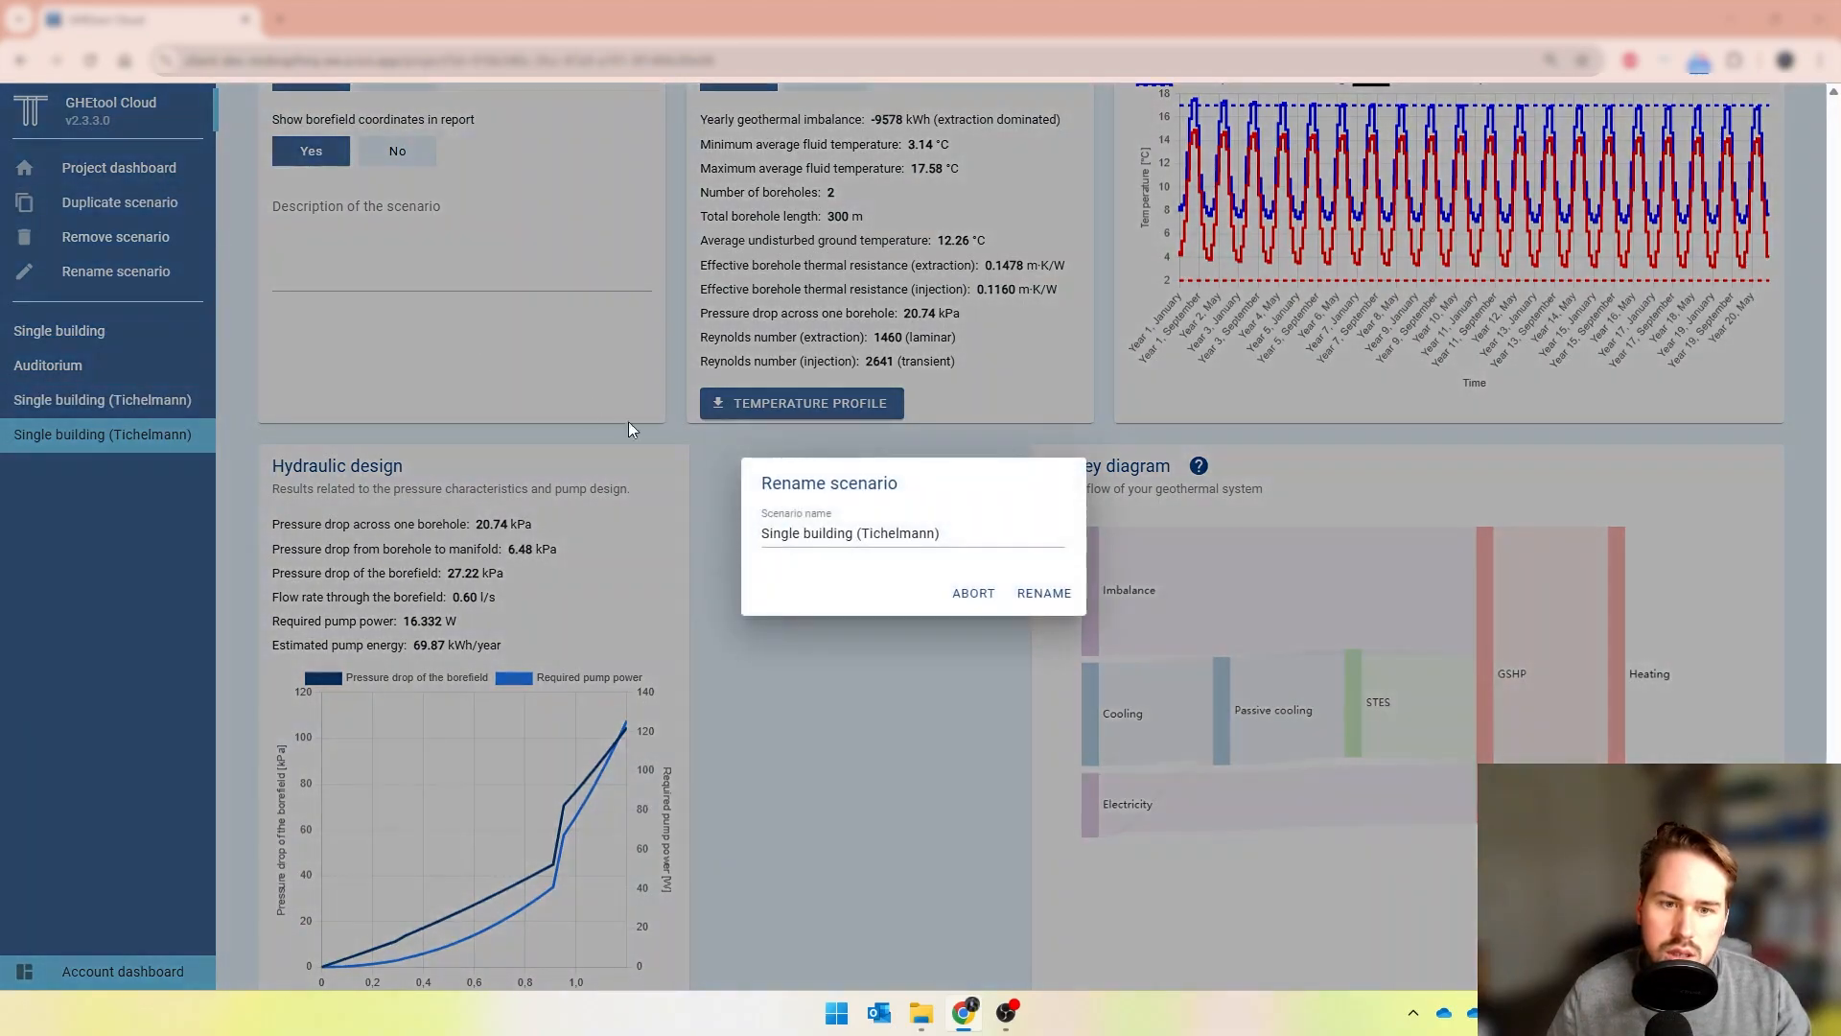
{"action": "double_click", "coordinate": [911, 534]}
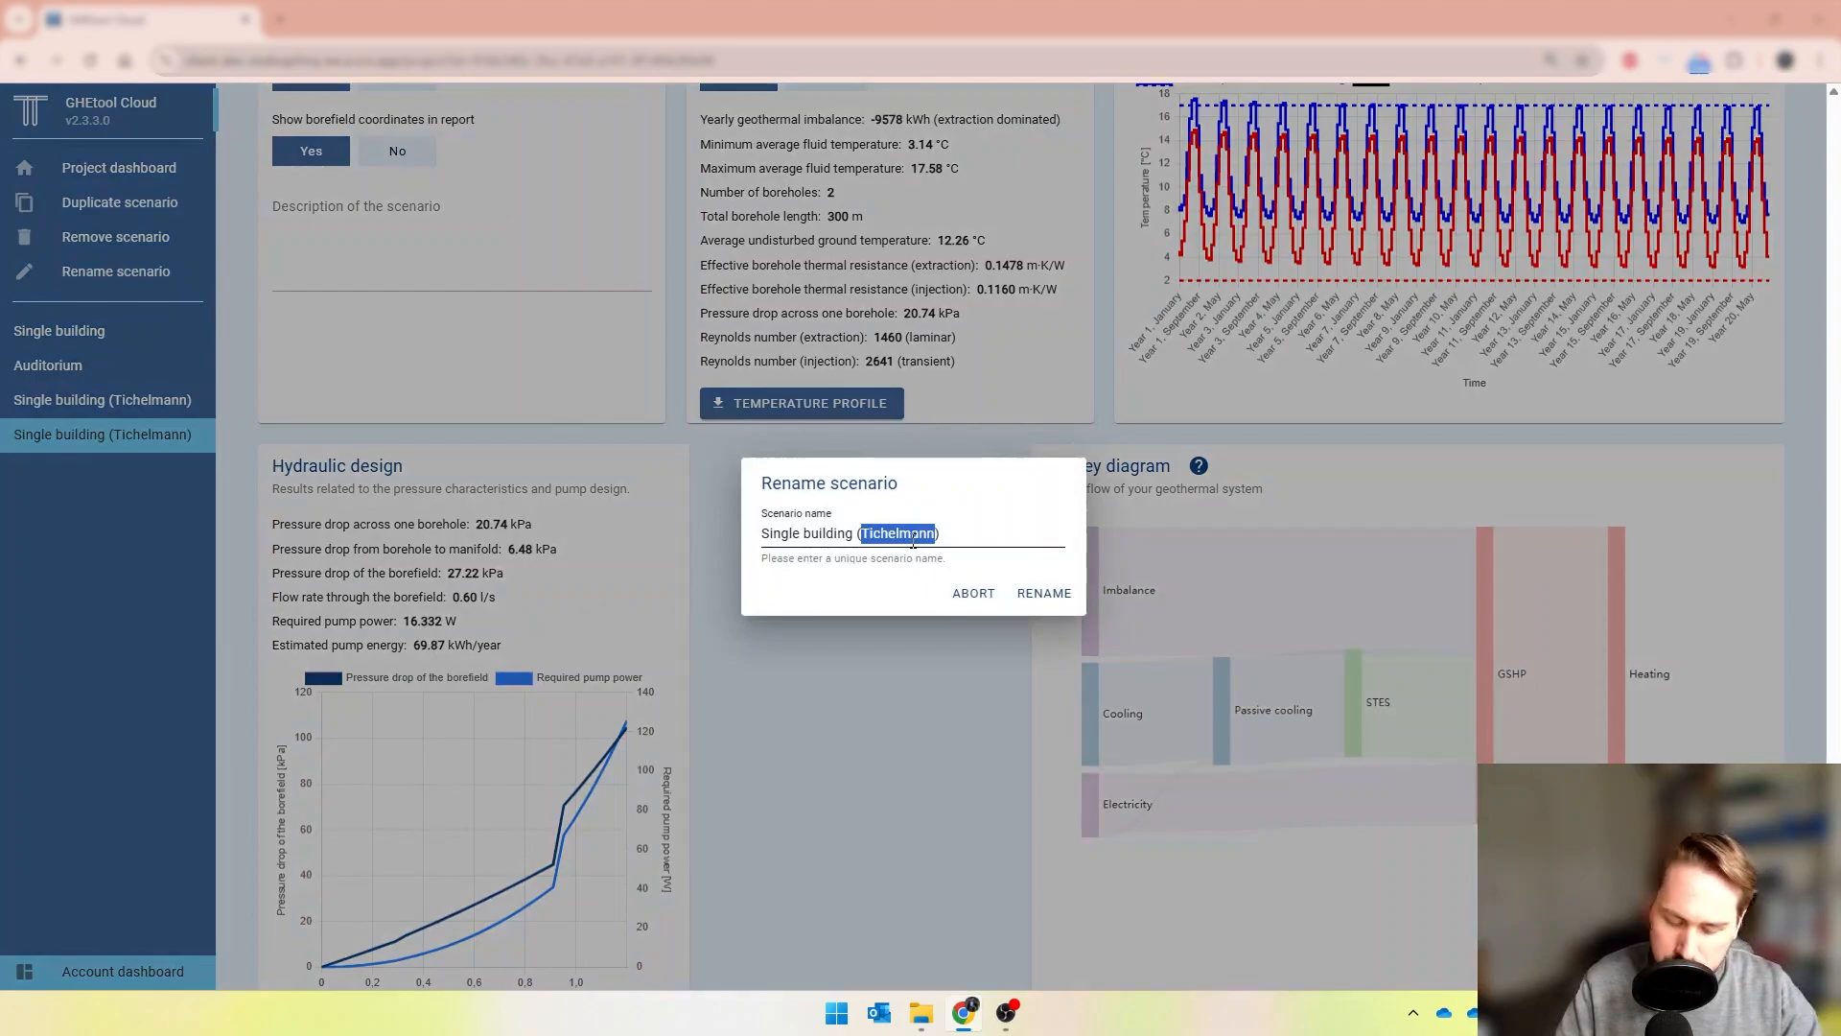
{"action": "type", "text": "Series"}
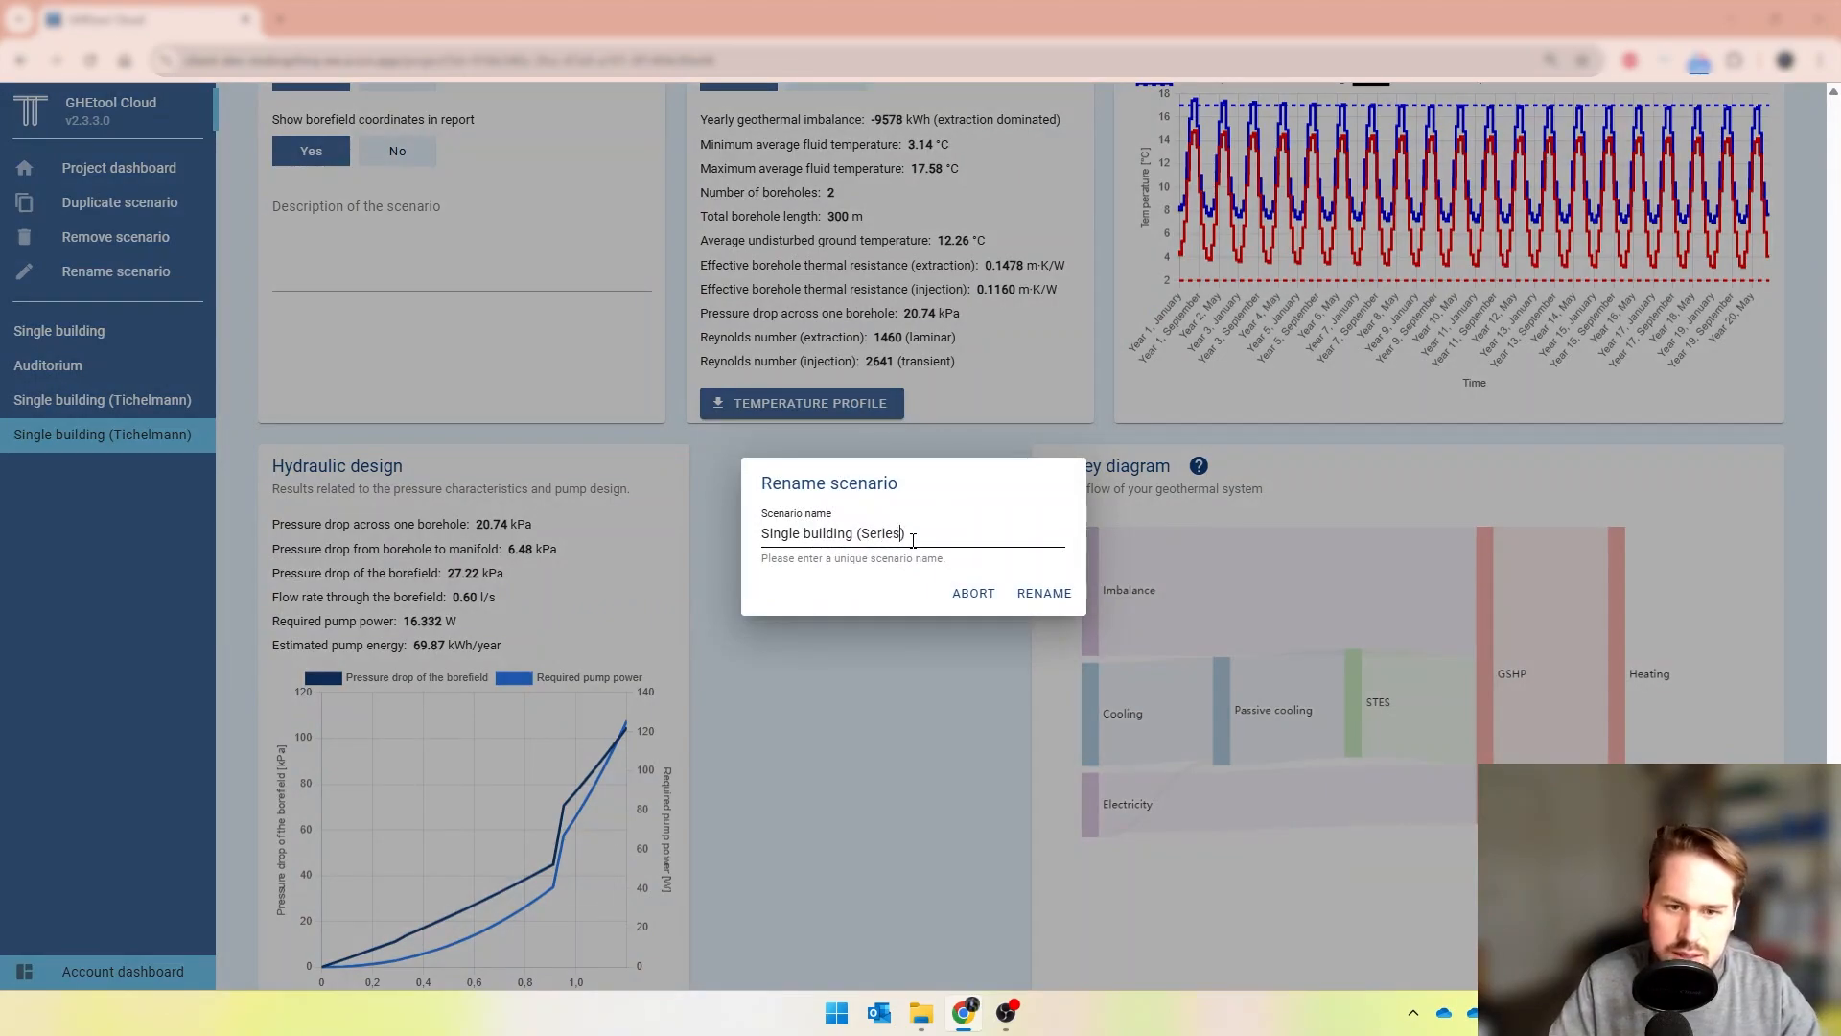
{"action": "key", "text": "Return"}
- Set the number of boreholes in Tichelmann to 1 and in series to 2 in the hydraulic design, and calculate the scenario
{"action": "scroll", "coordinate": [672, 546], "scroll_direction": "up", "scroll_amount": 2}
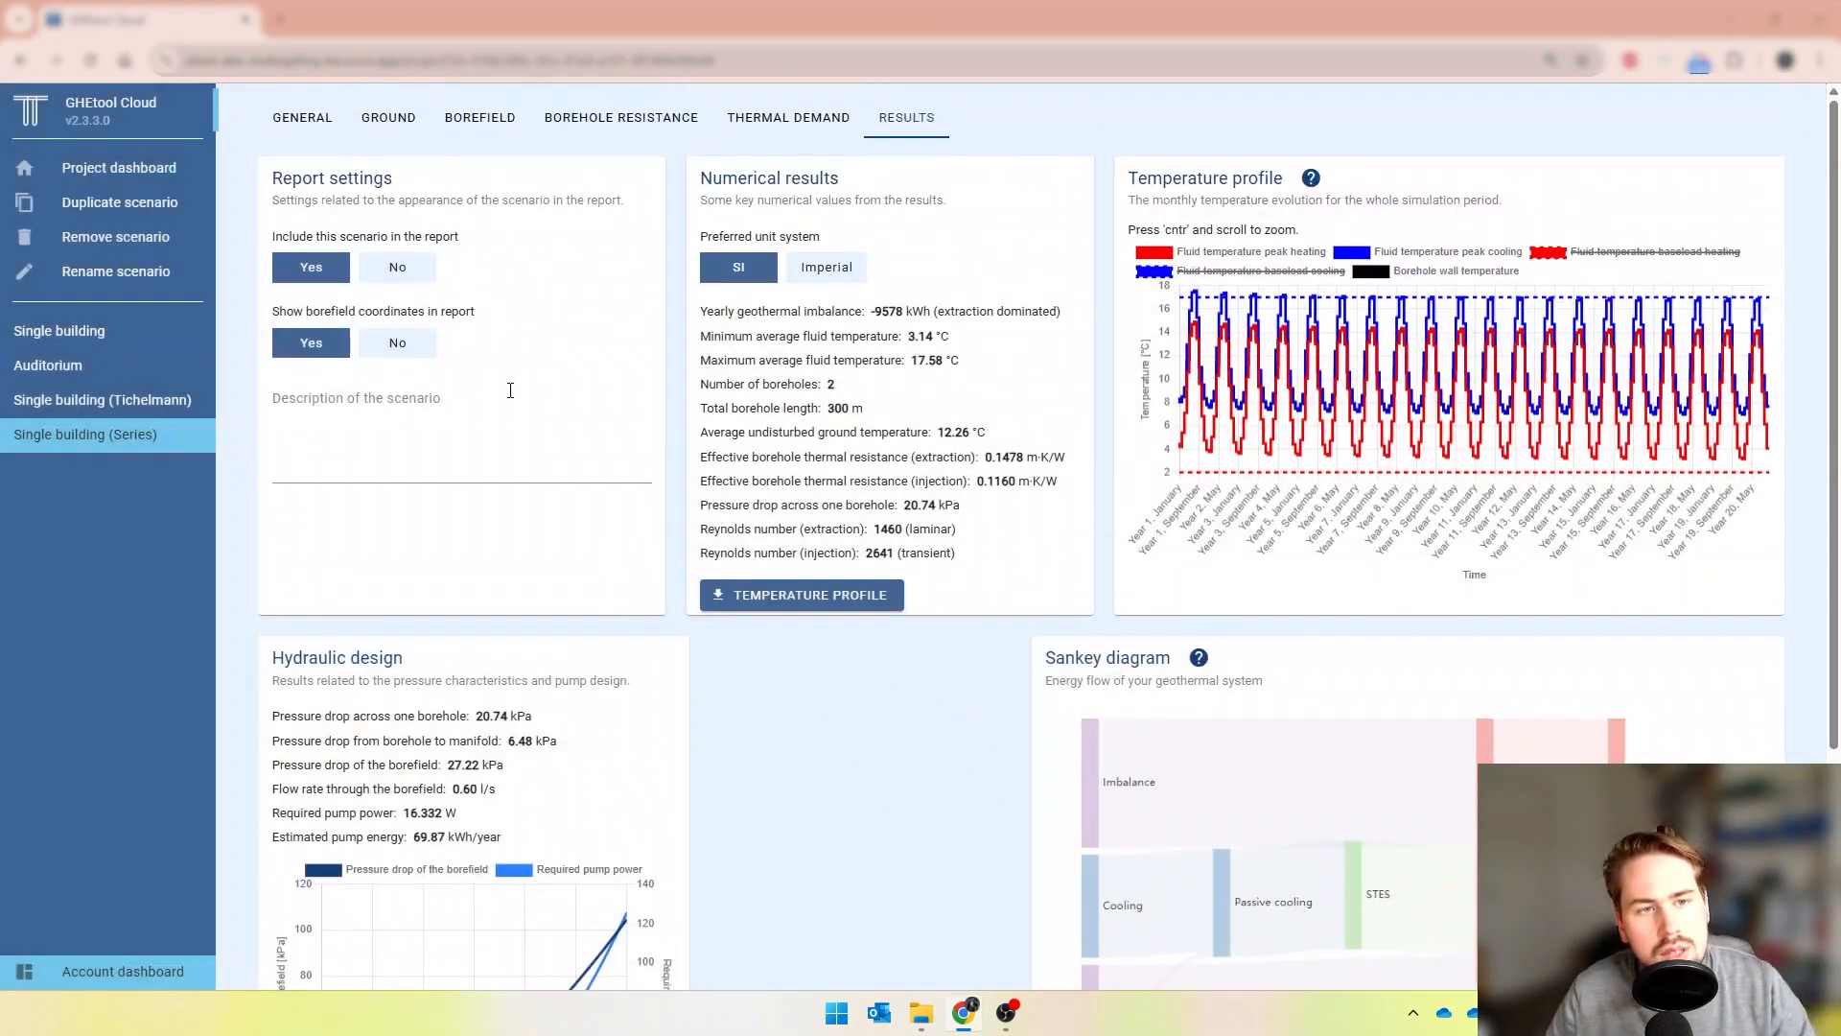
{"action": "left_click", "coordinate": [270, 113]}
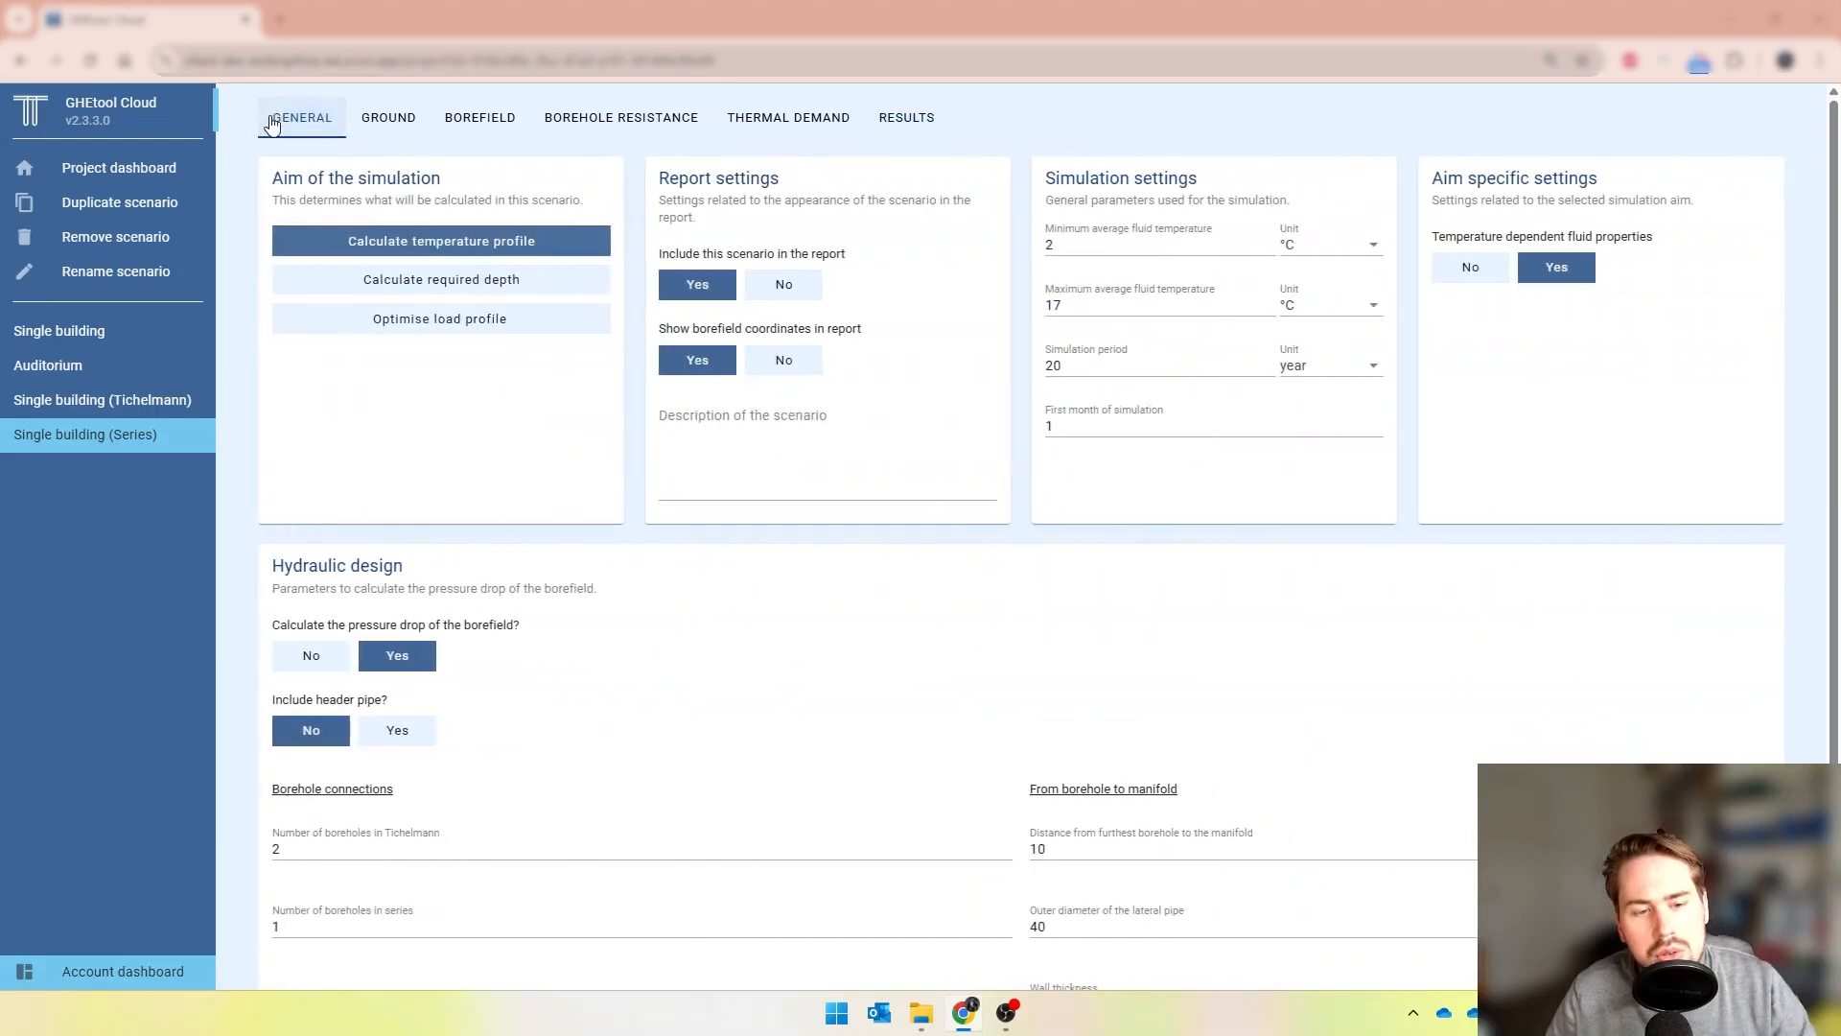
{"action": "double_click", "coordinate": [342, 841]}
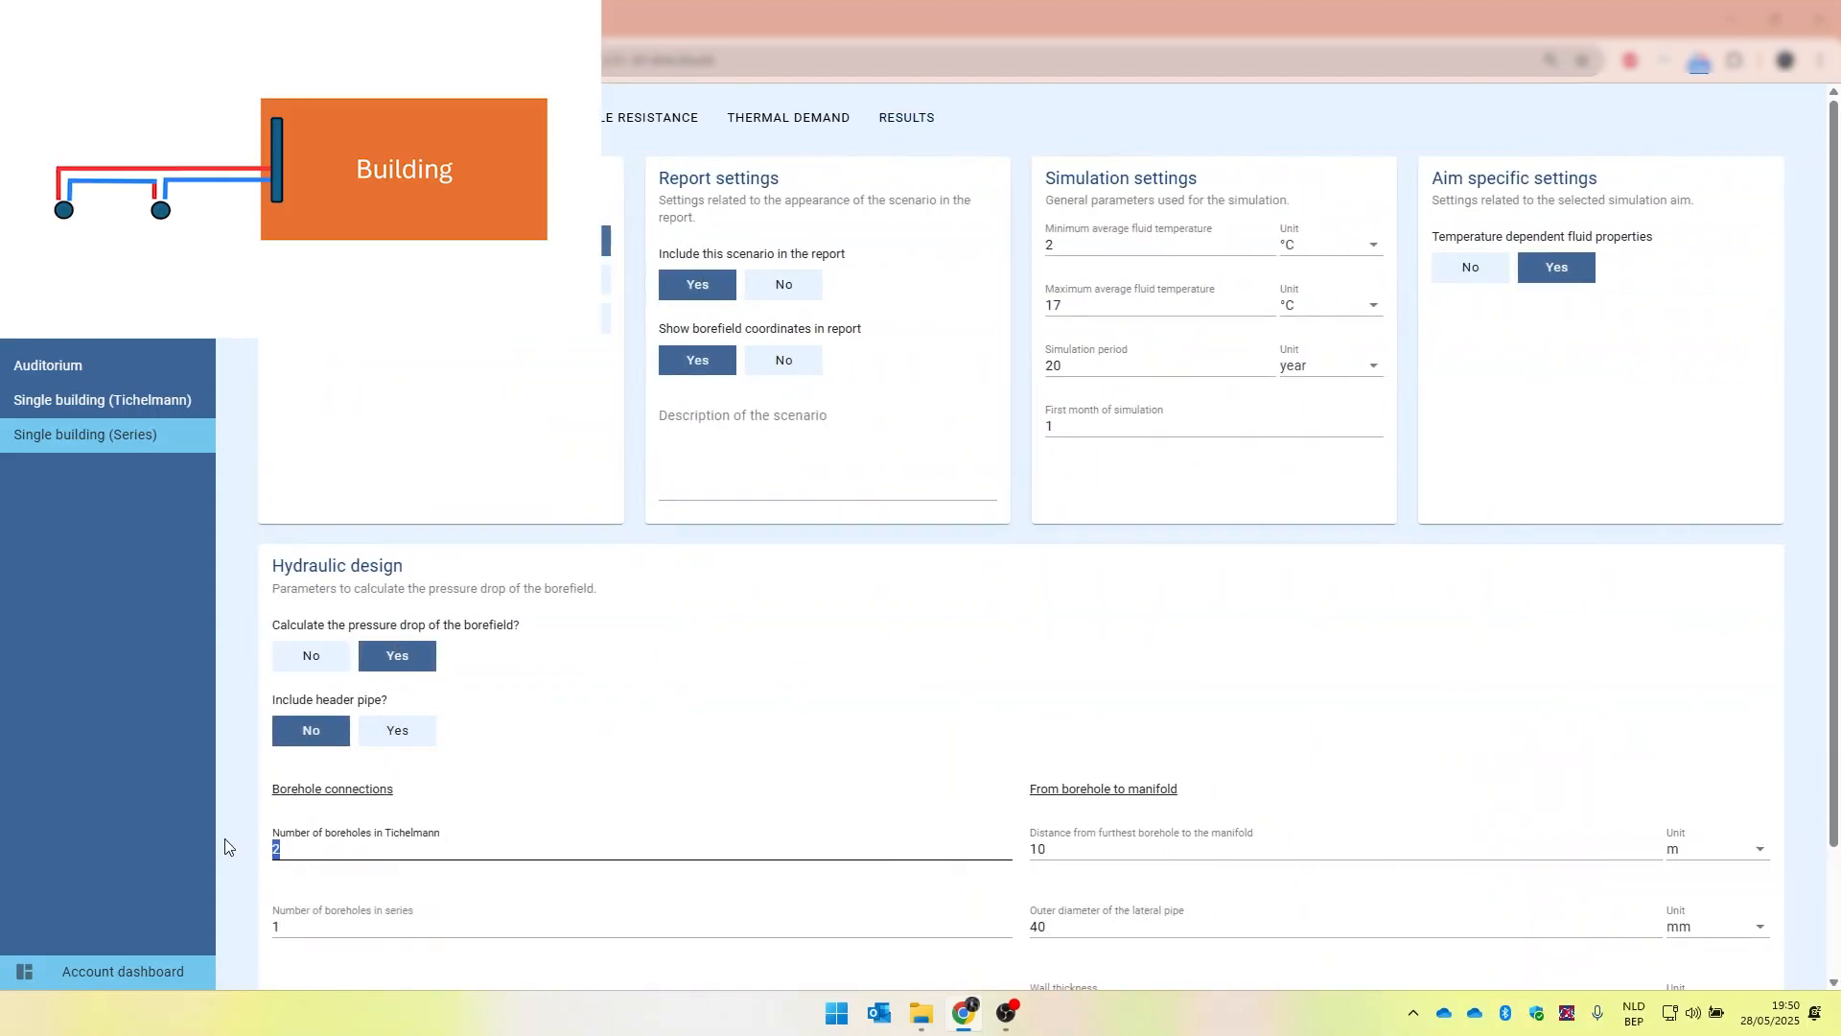
{"action": "type", "text": "1"}
{"action": "key", "text": "Tab"}
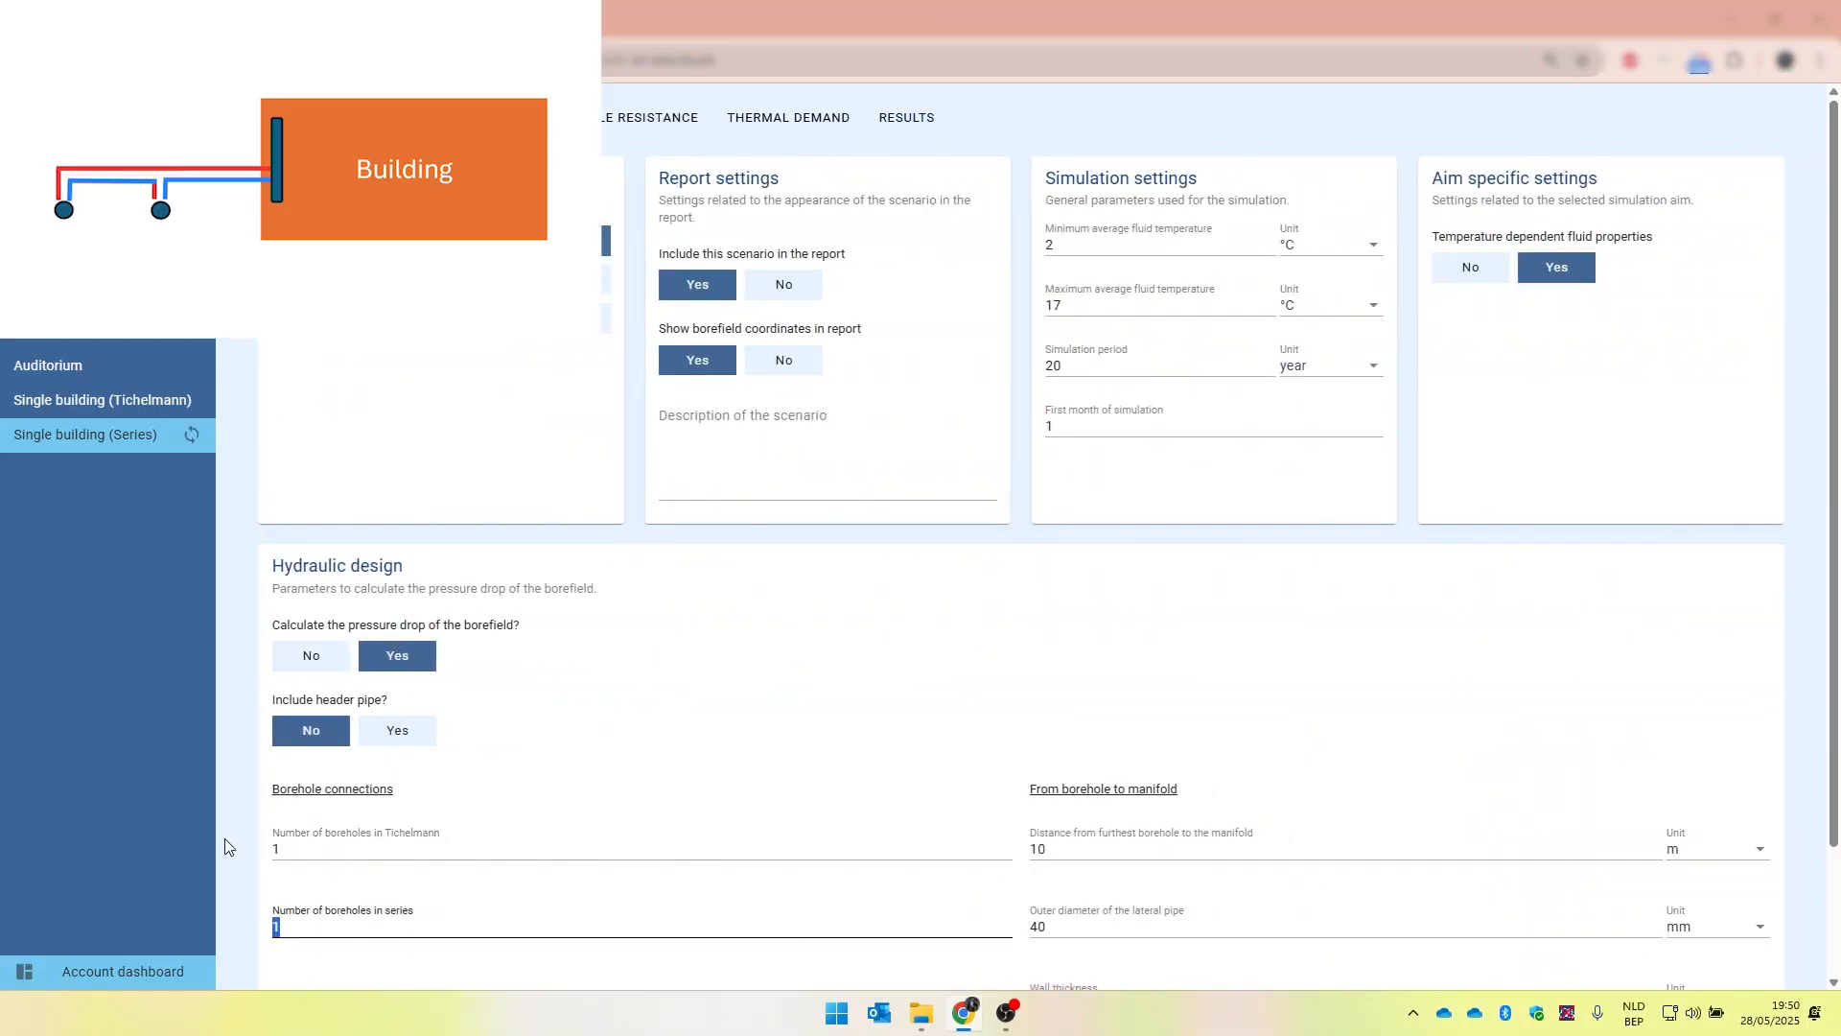
{"action": "type", "text": "2"}
{"action": "scroll", "coordinate": [633, 786], "scroll_direction": "down", "scroll_amount": 2}
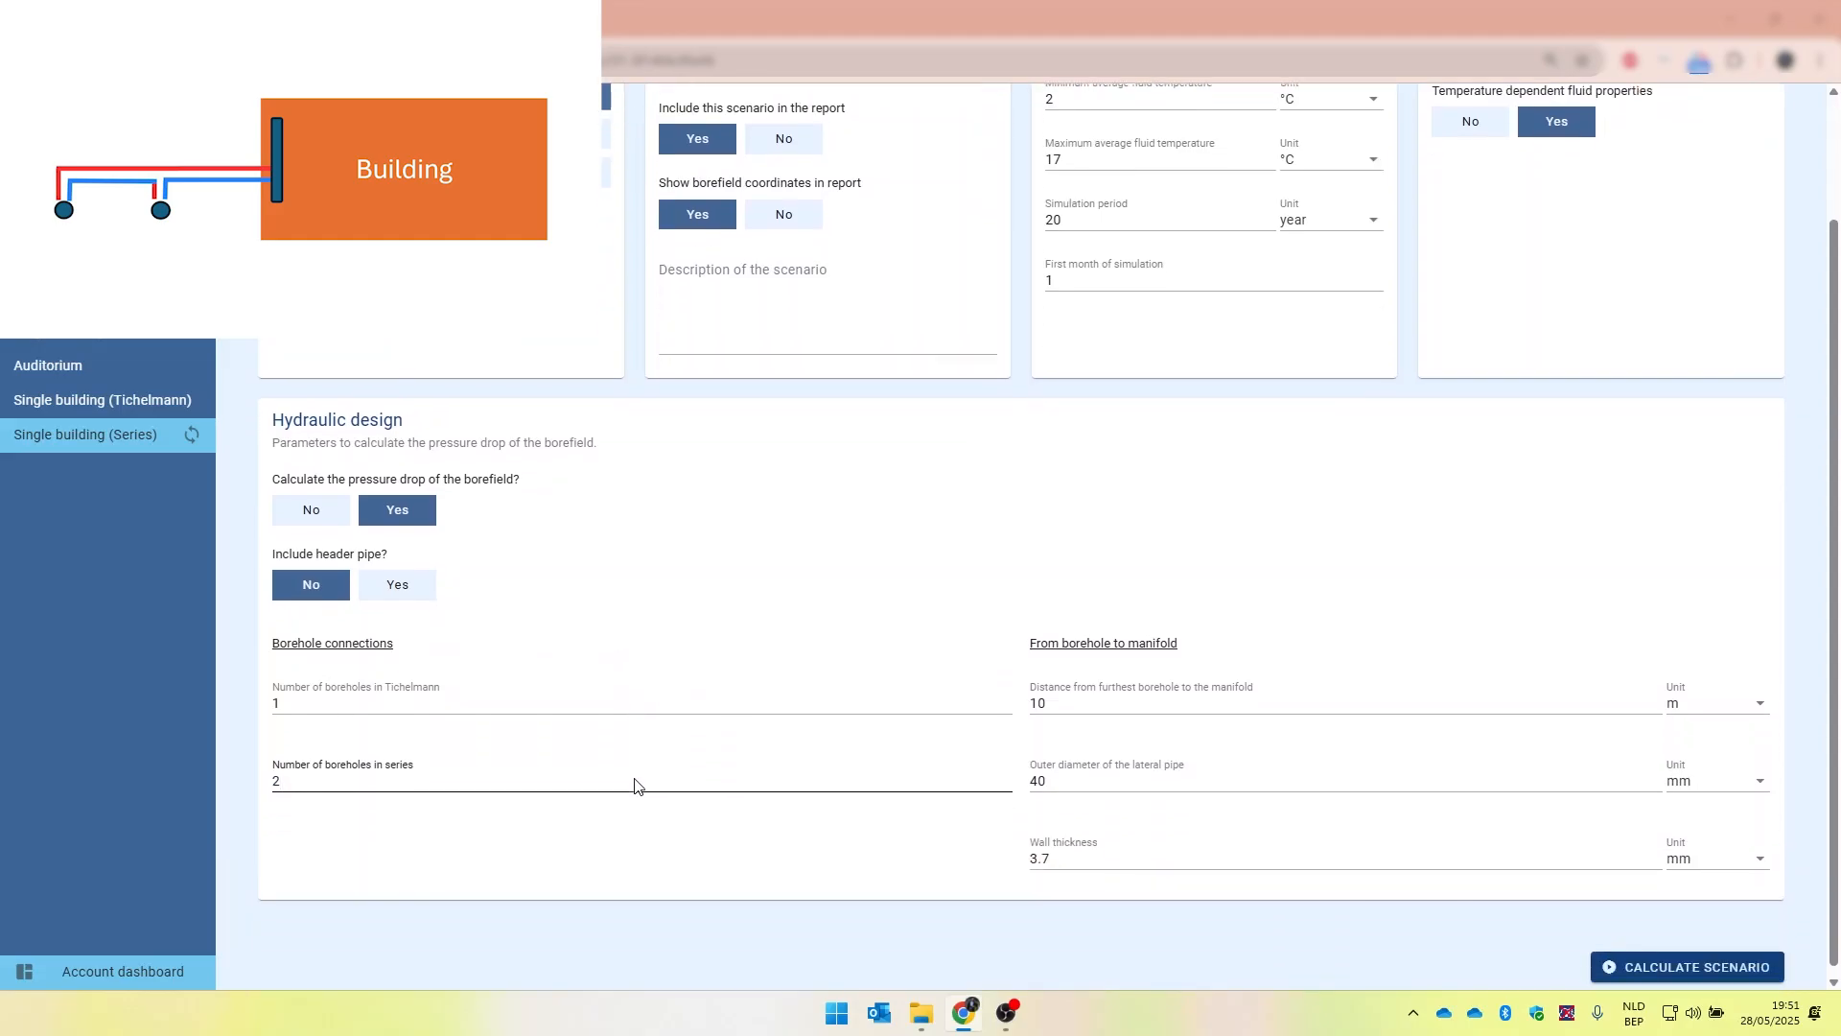
{"action": "left_click", "coordinate": [1613, 965]}
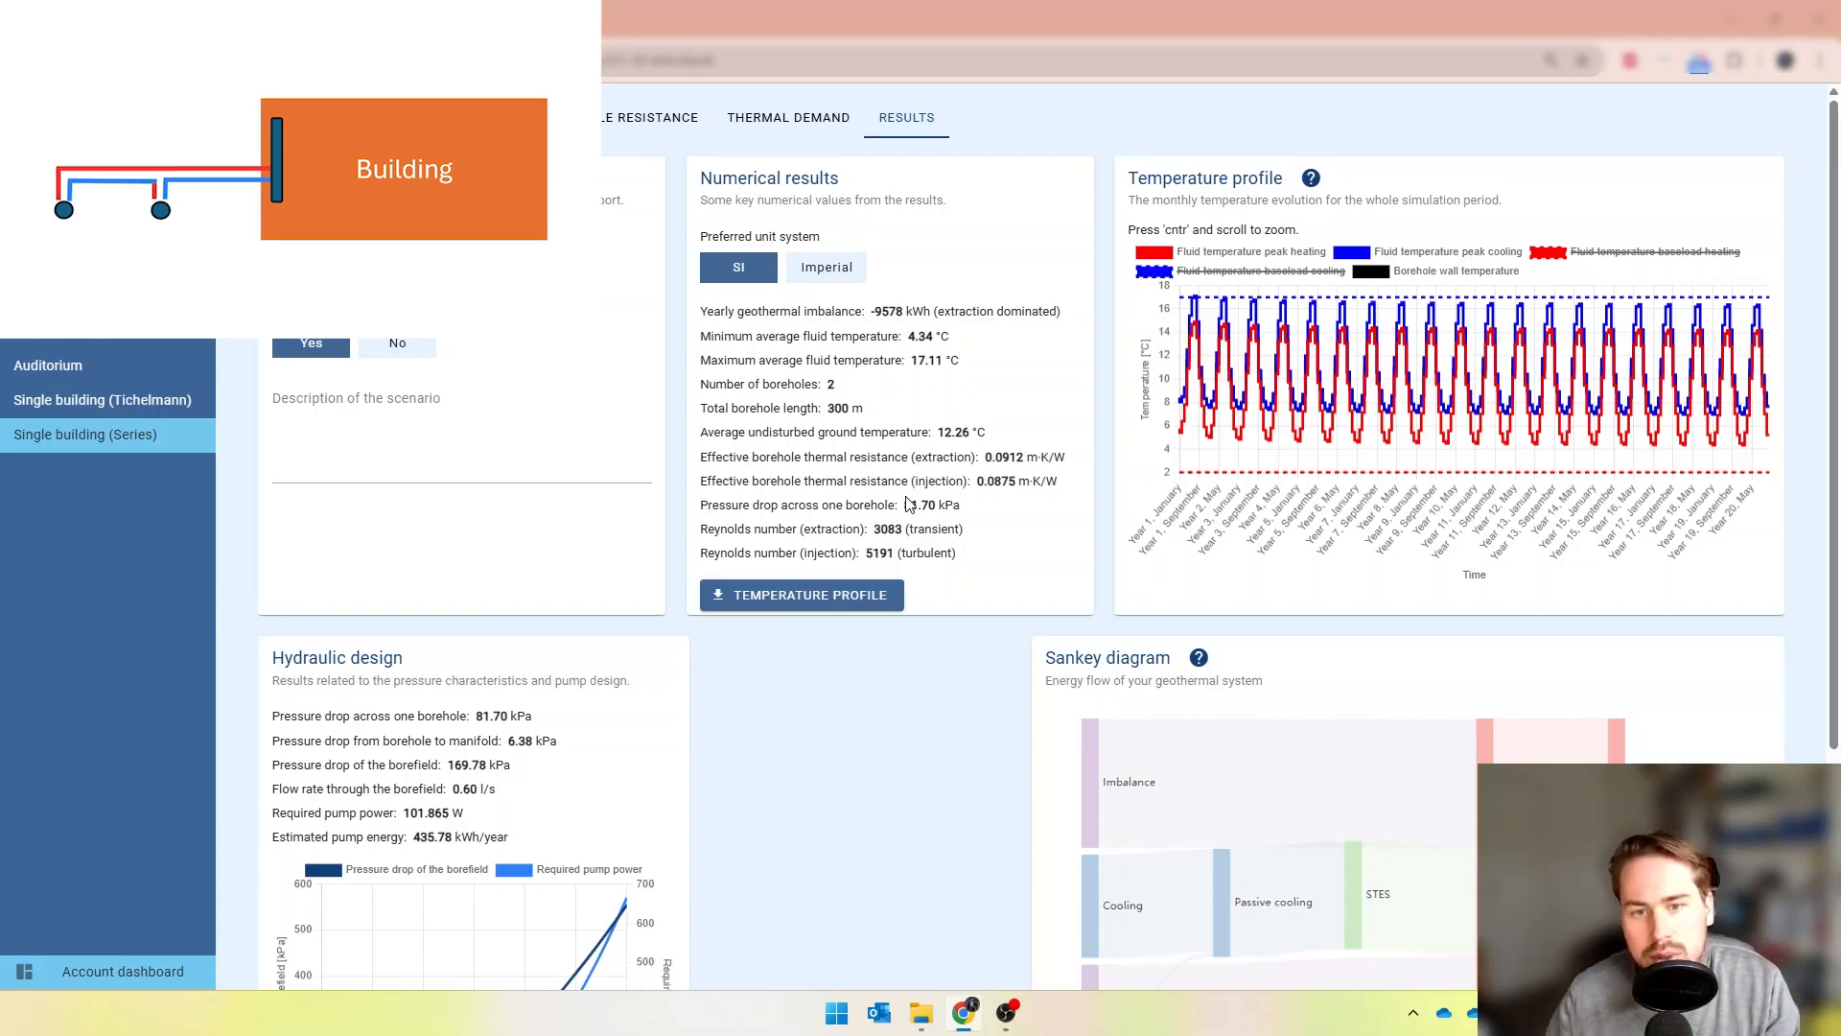
- Compare the pressure drops and pump requirements of the Single building (Series) and Single building (Tichelmann) scenarios
{"action": "left_click_drag", "start_coordinate": [904, 505], "coordinate": [967, 515]}
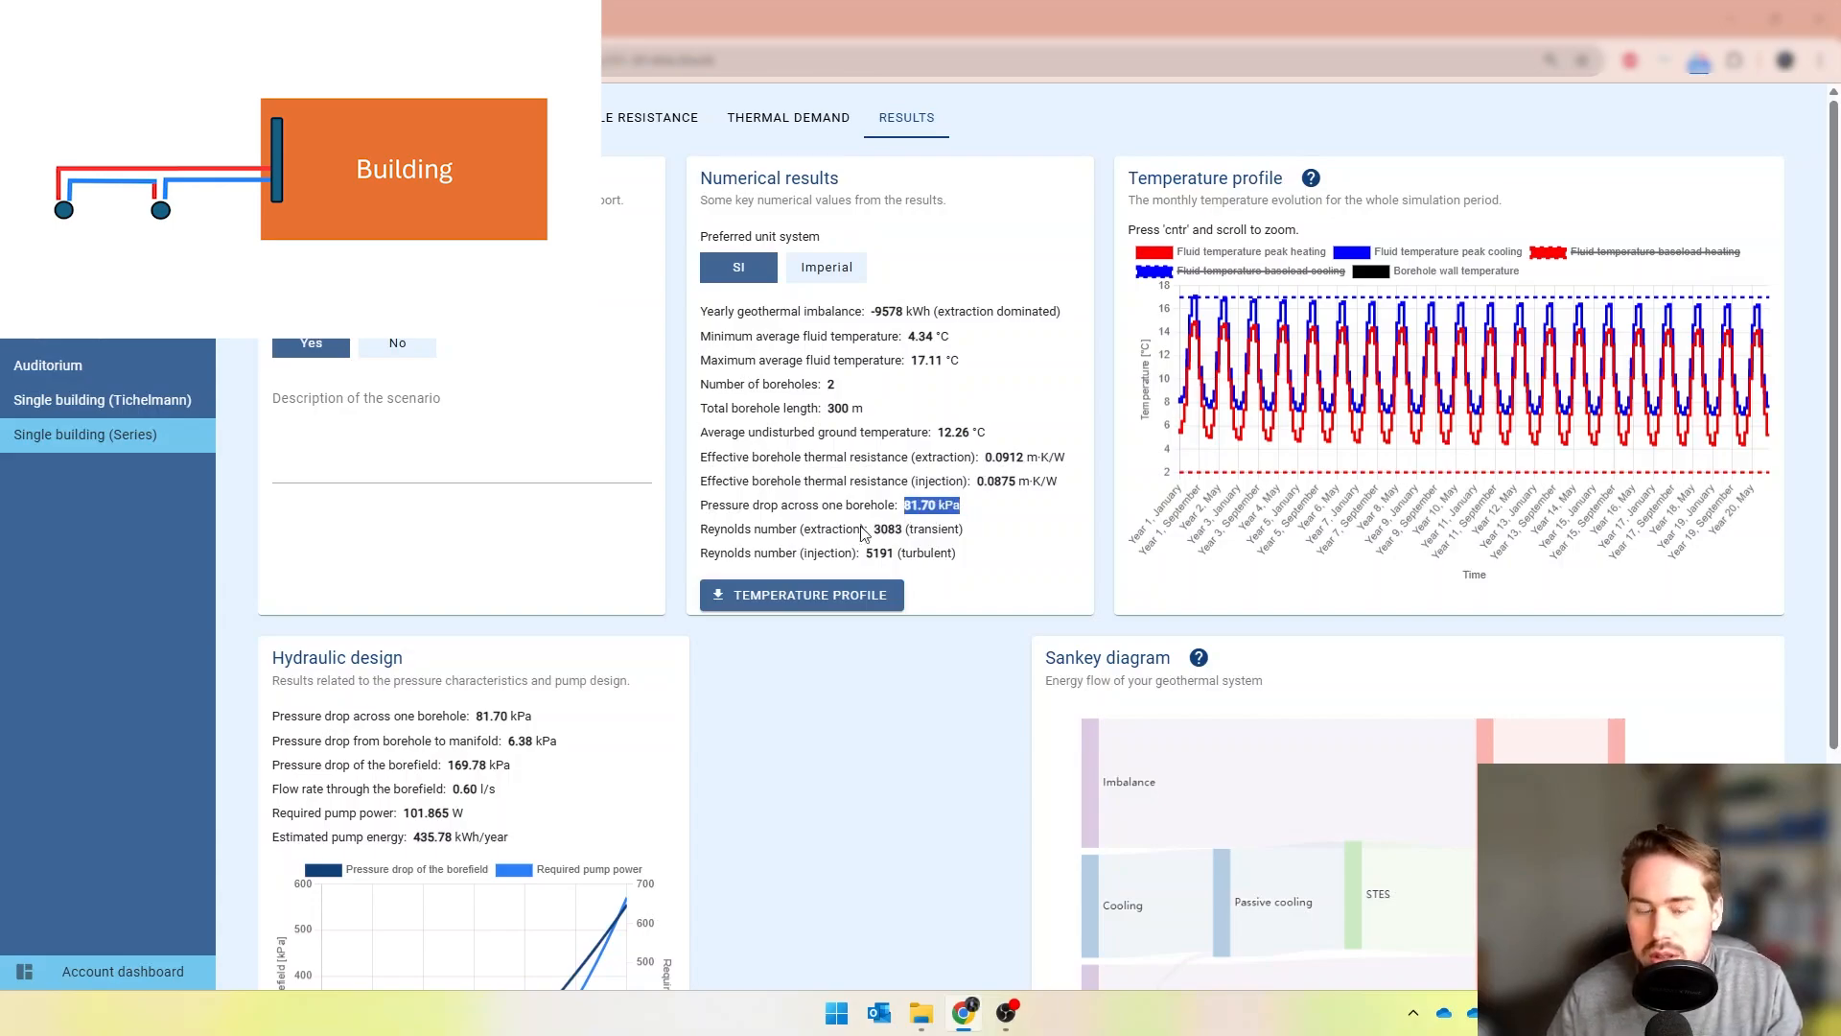
{"action": "double_click", "coordinate": [510, 746]}
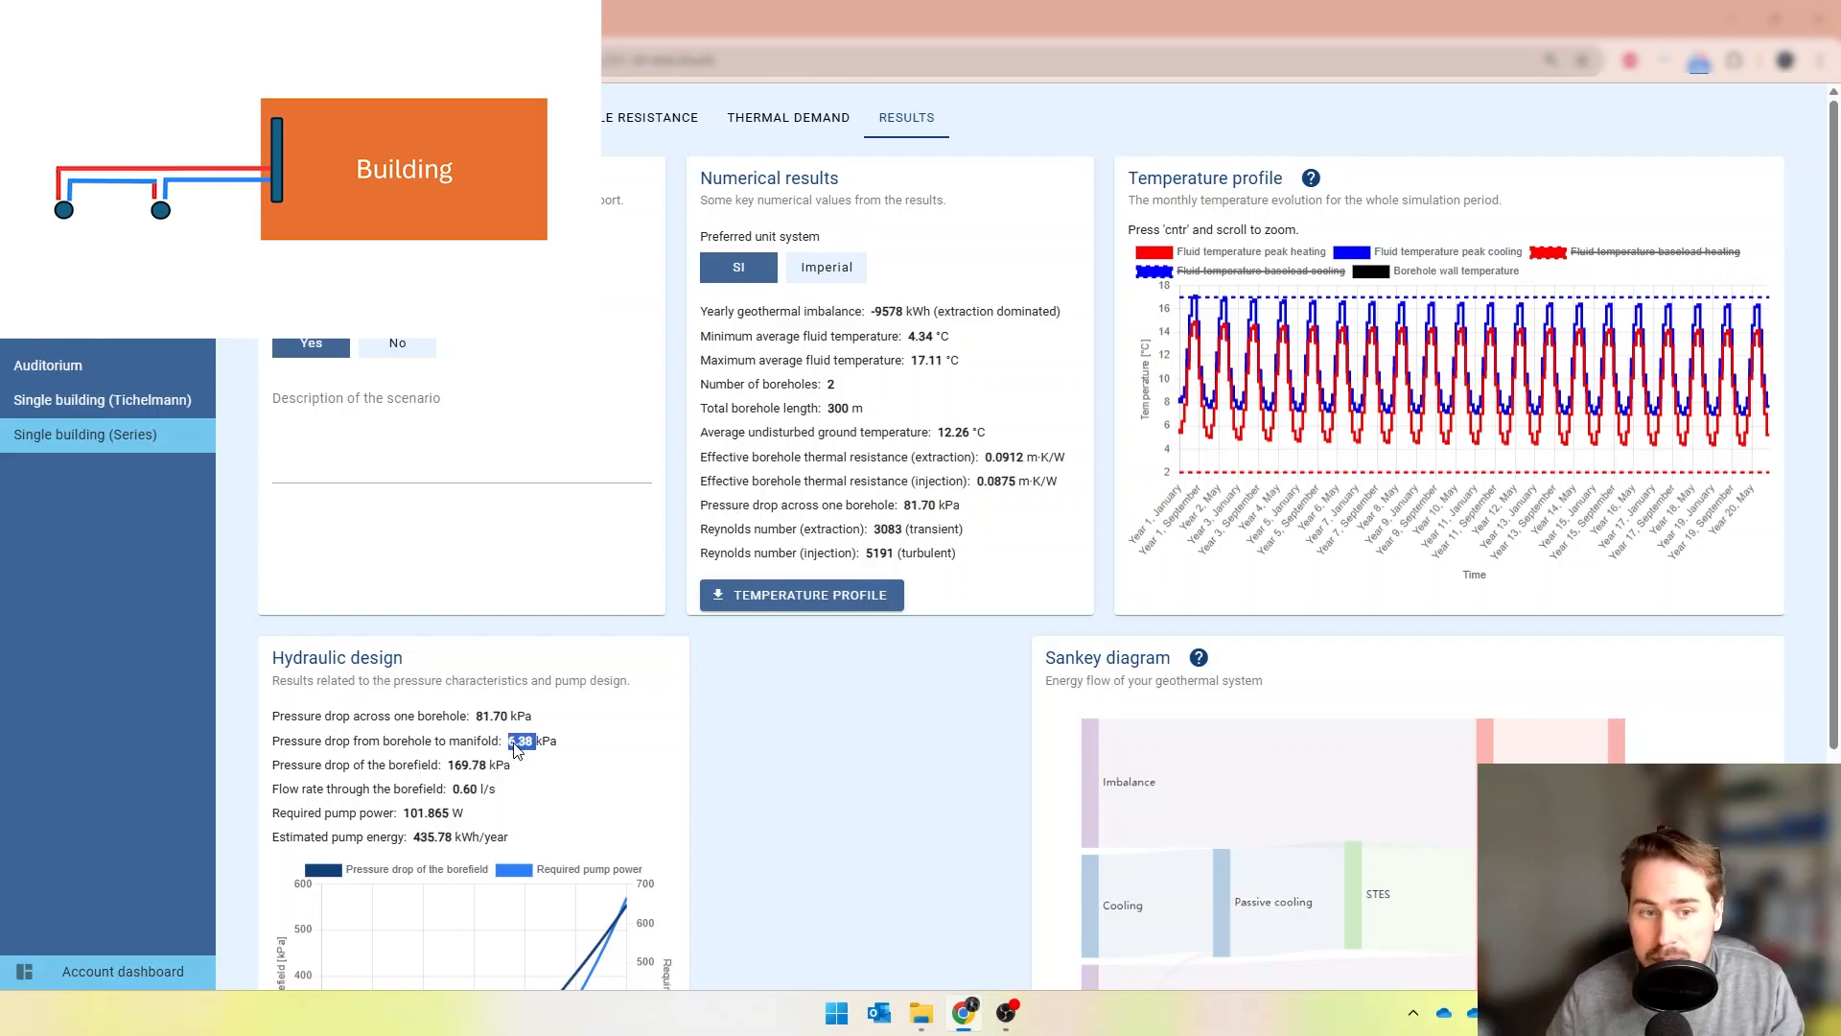
{"action": "left_click", "coordinate": [562, 749]}
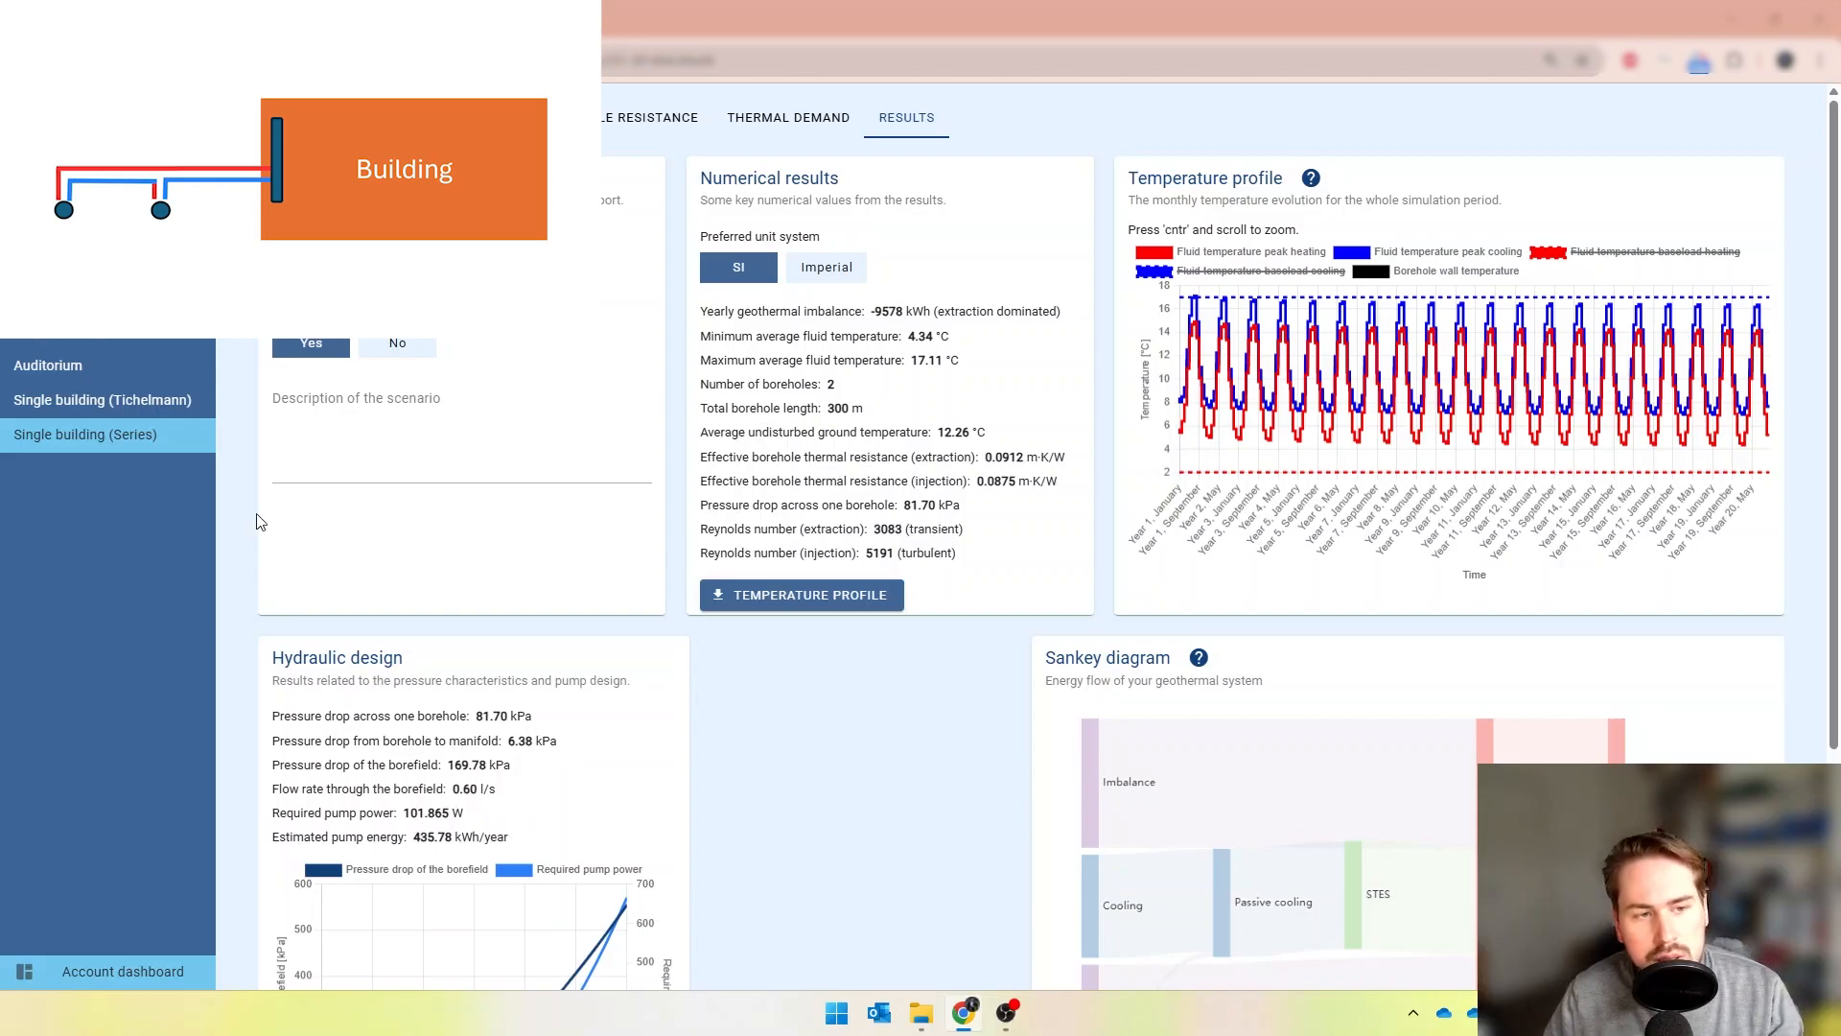
{"action": "left_click", "coordinate": [165, 403]}
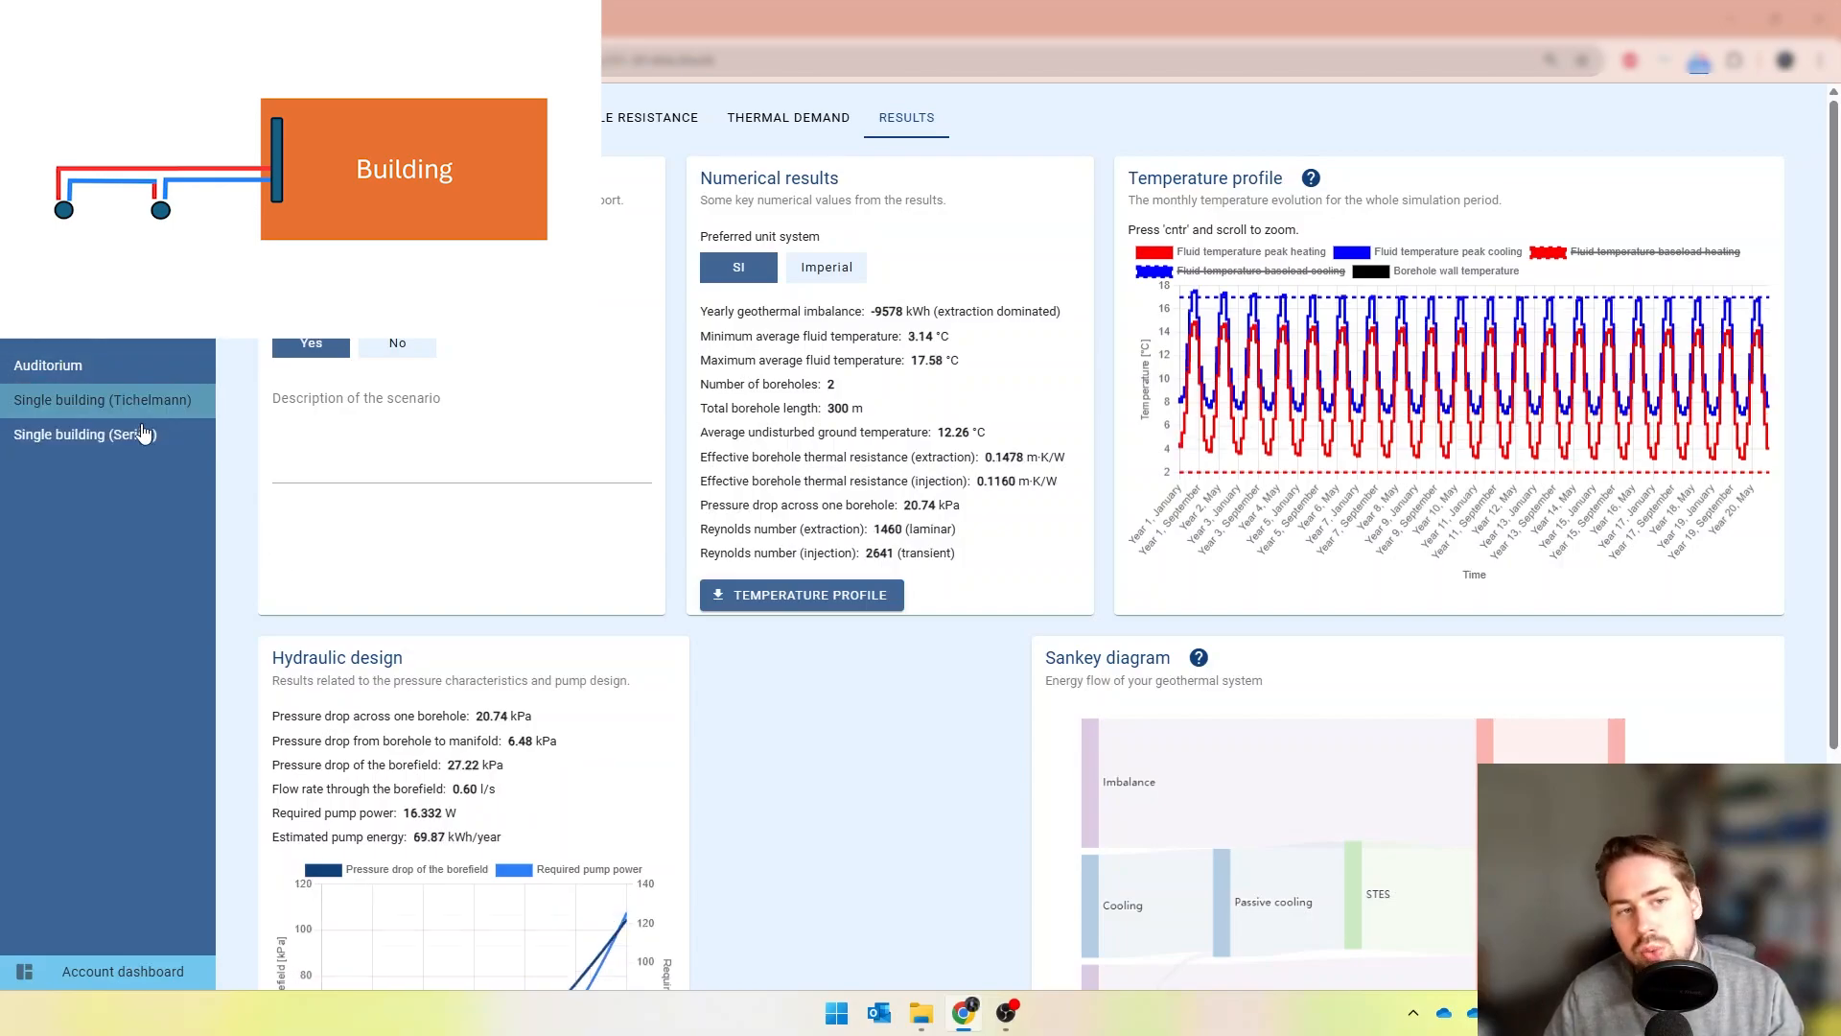
{"action": "left_click", "coordinate": [143, 445]}
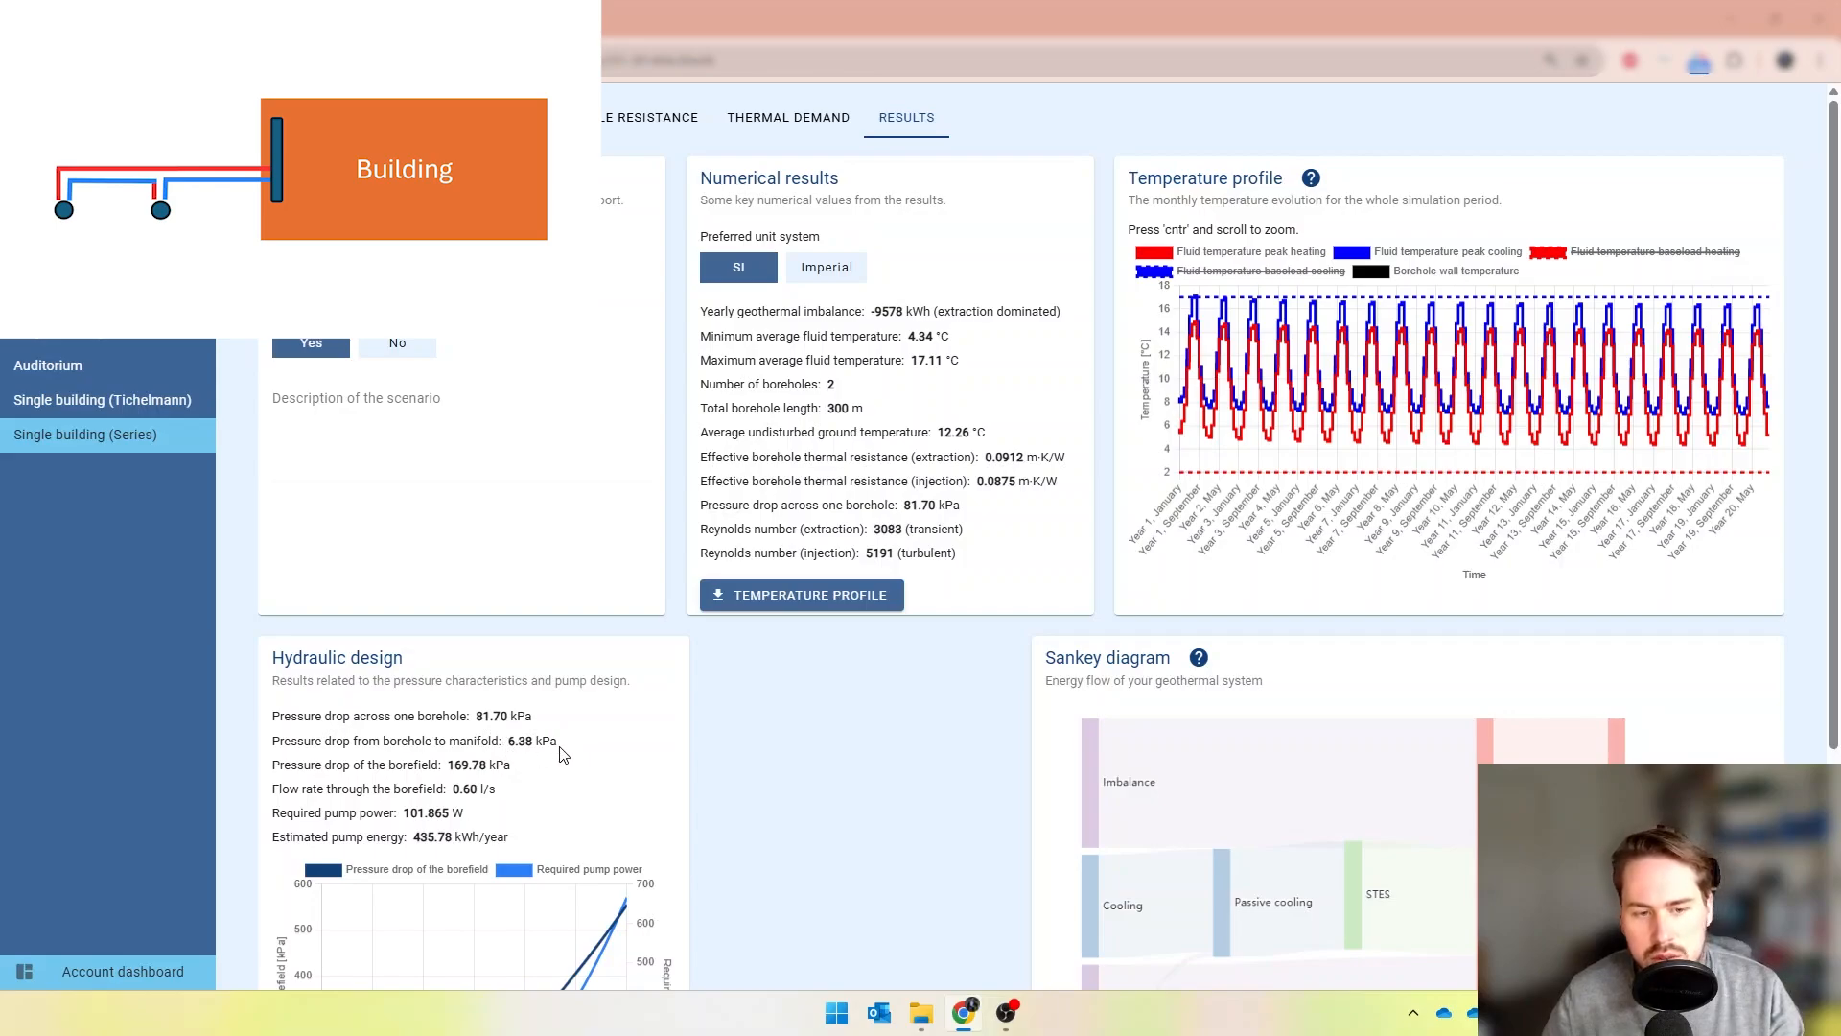
{"action": "scroll", "coordinate": [563, 754], "scroll_direction": "down", "scroll_amount": 1}
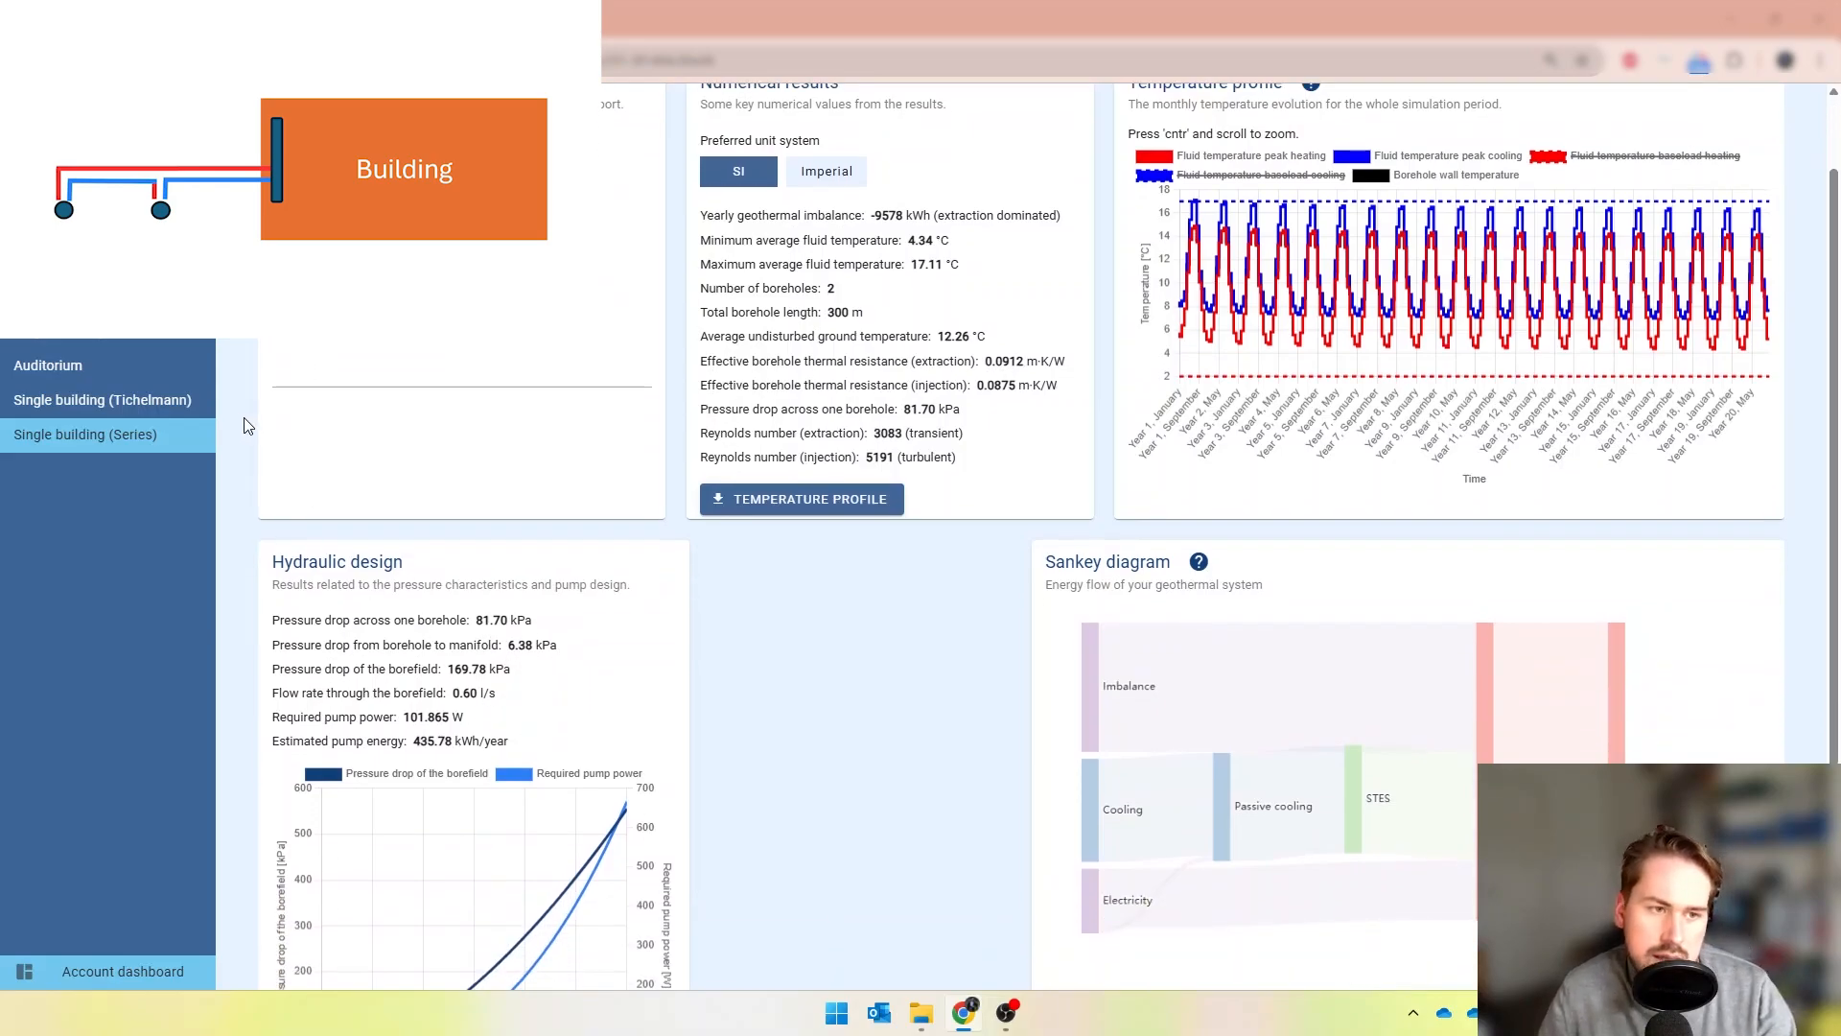
{"action": "left_click", "coordinate": [168, 415]}
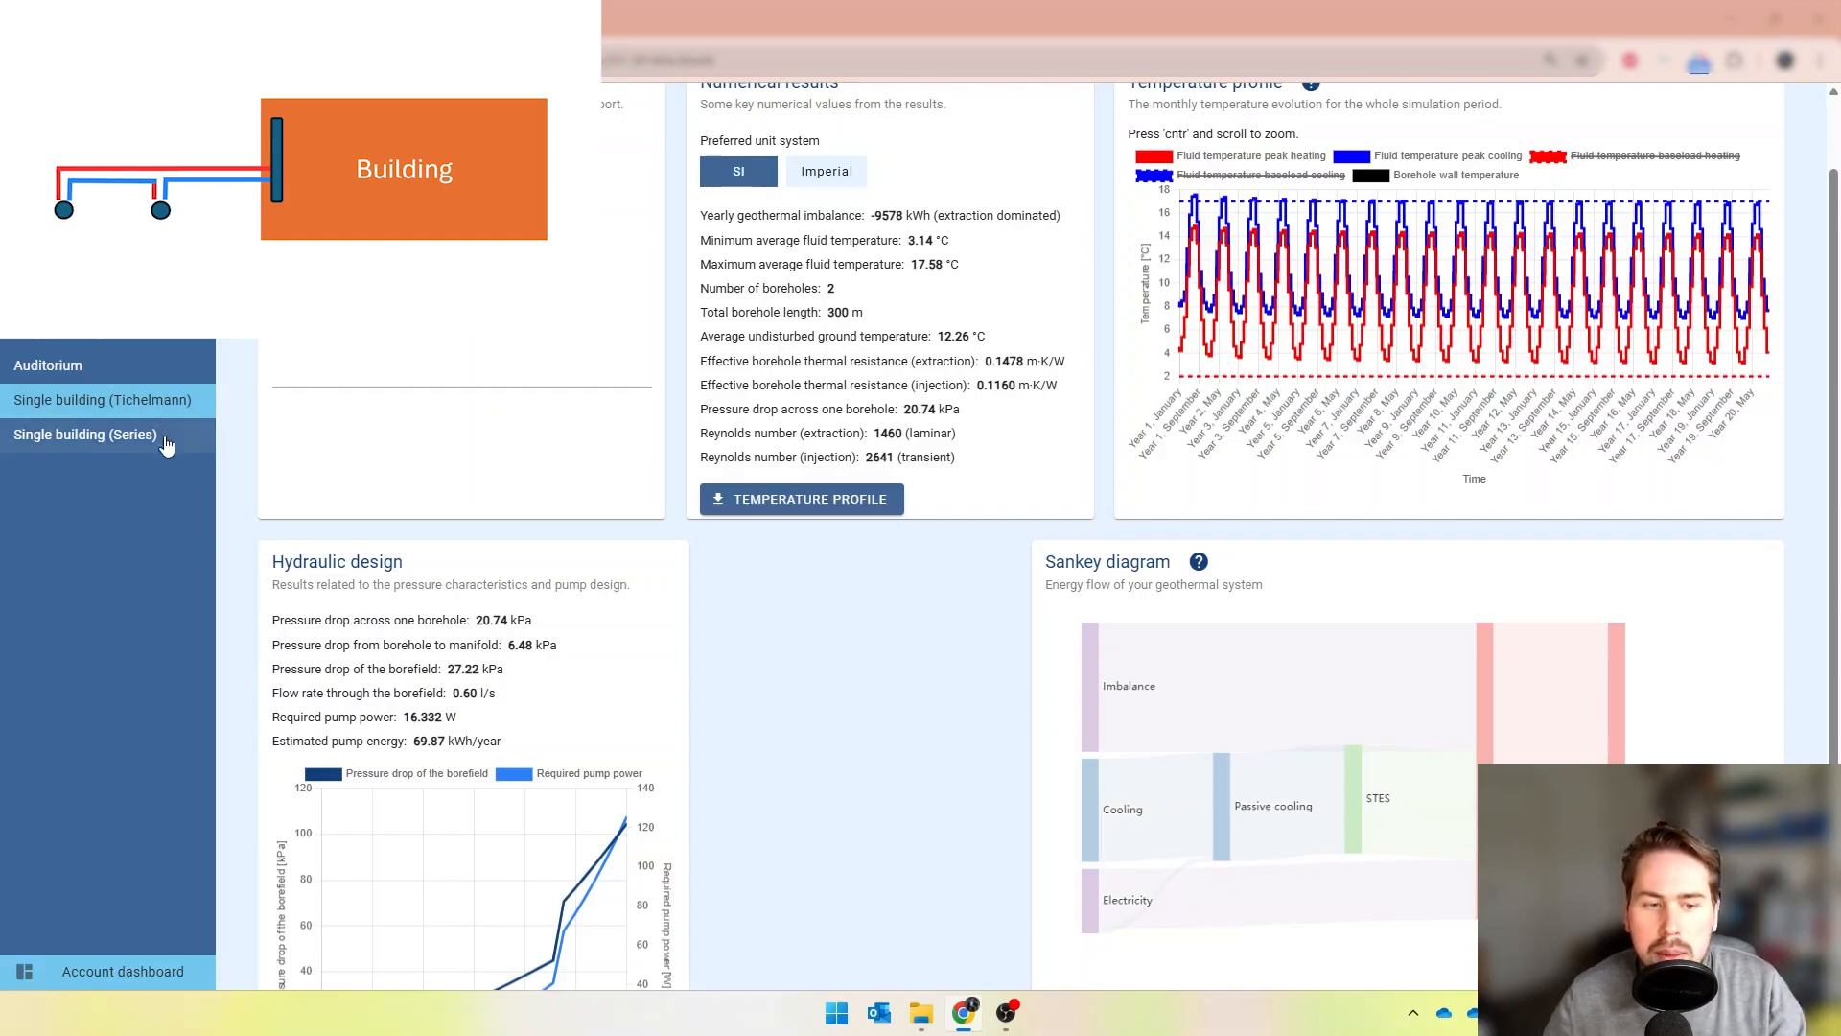
{"action": "left_click", "coordinate": [173, 433]}
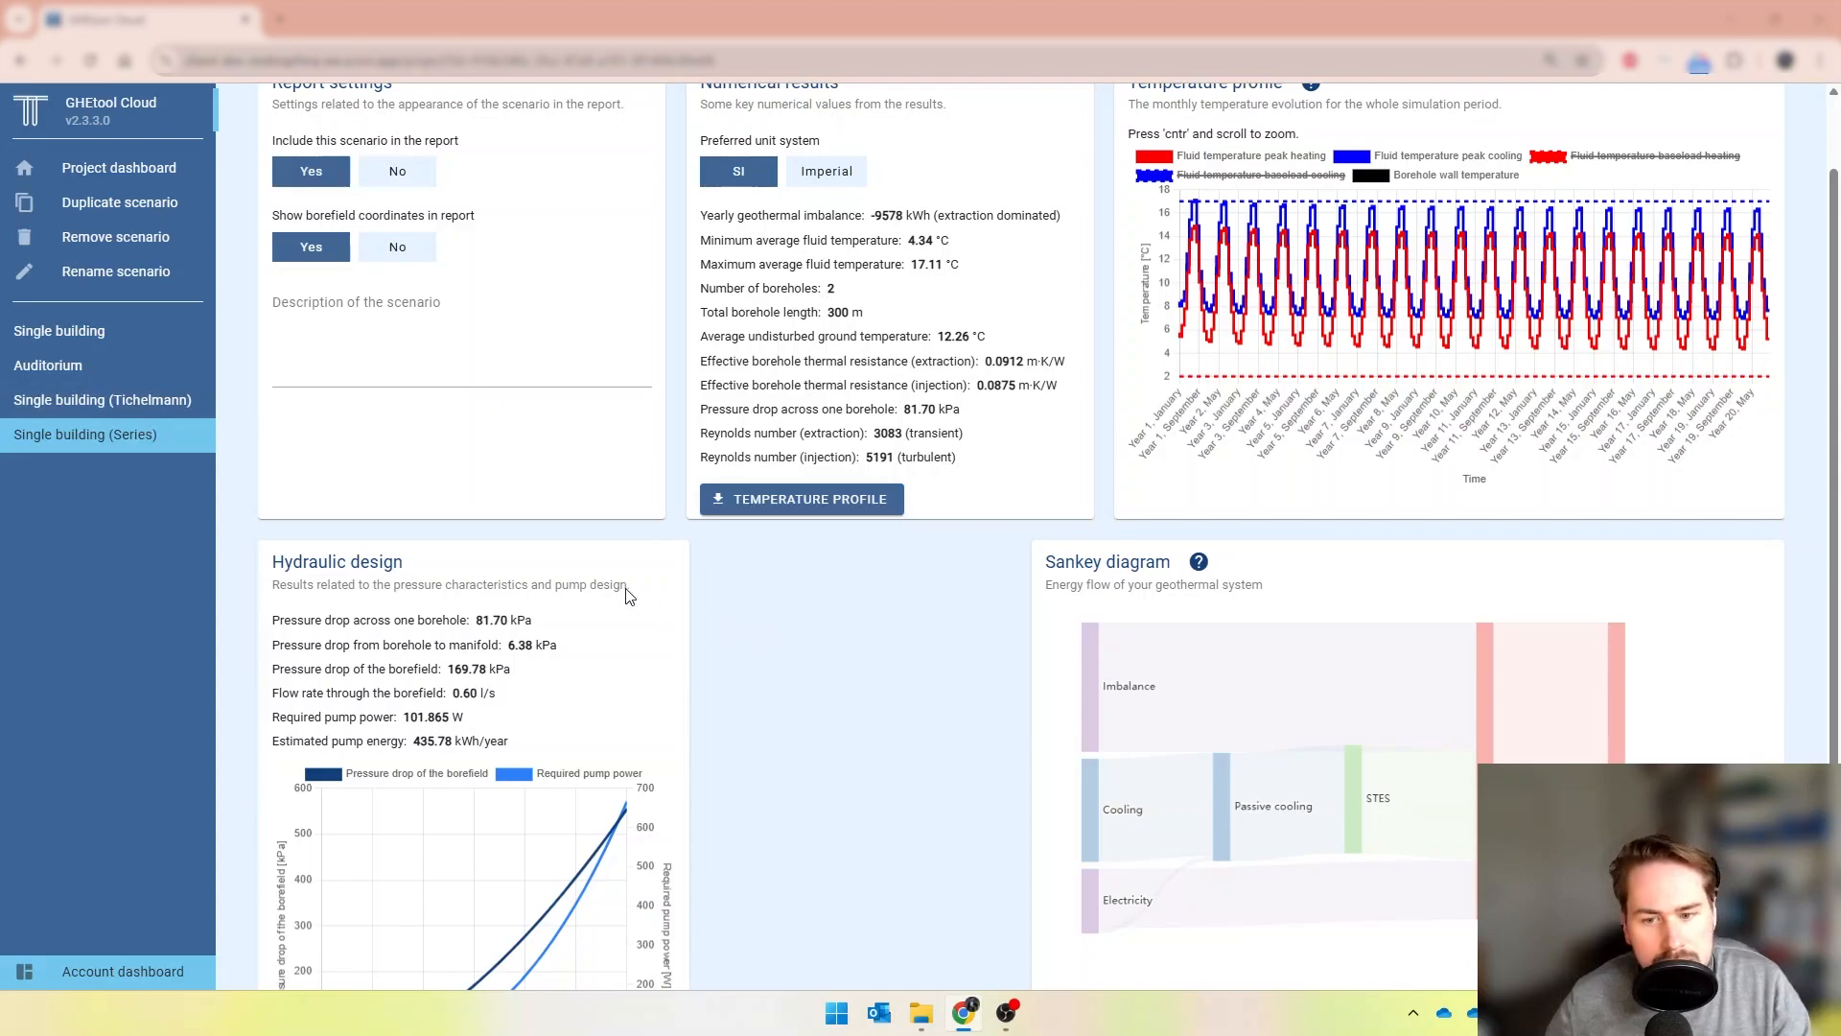
- Move the Auditorium scenario below Single building (Series) in the scenario list and open its general settings
{"action": "scroll", "coordinate": [629, 597], "scroll_direction": "up", "scroll_amount": 1}
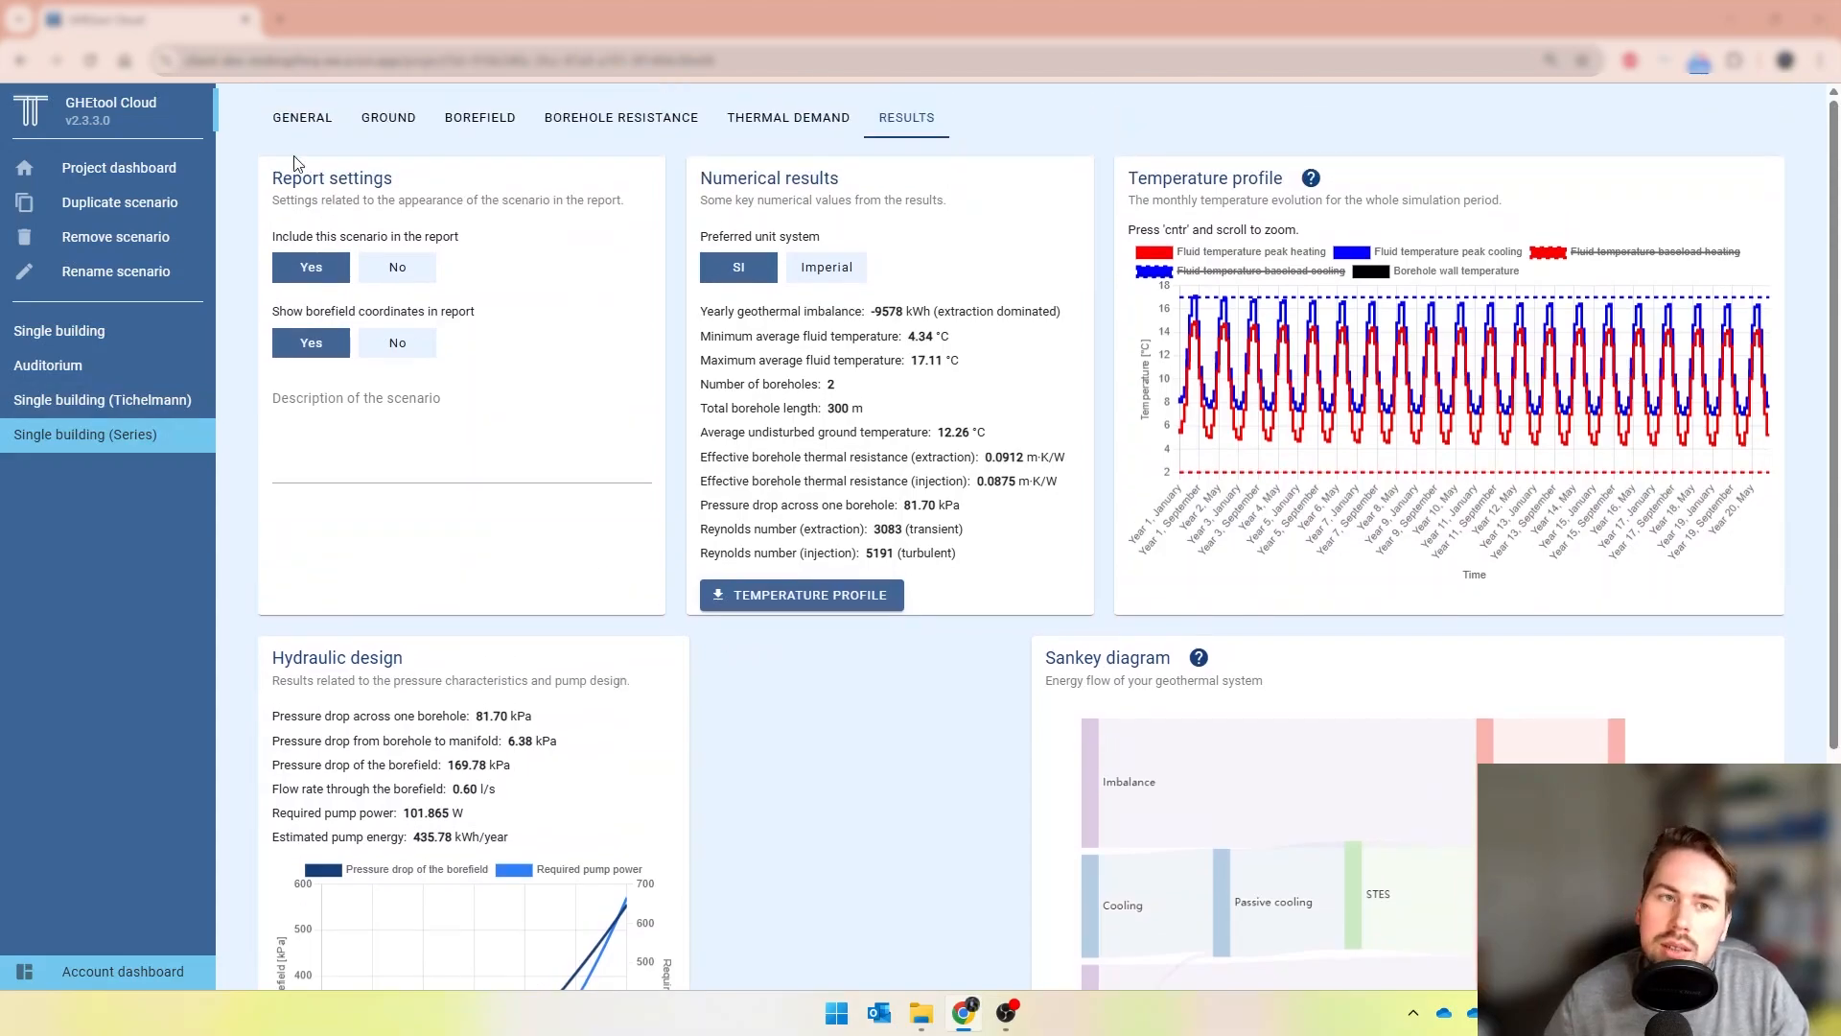
{"action": "left_click", "coordinate": [305, 129]}
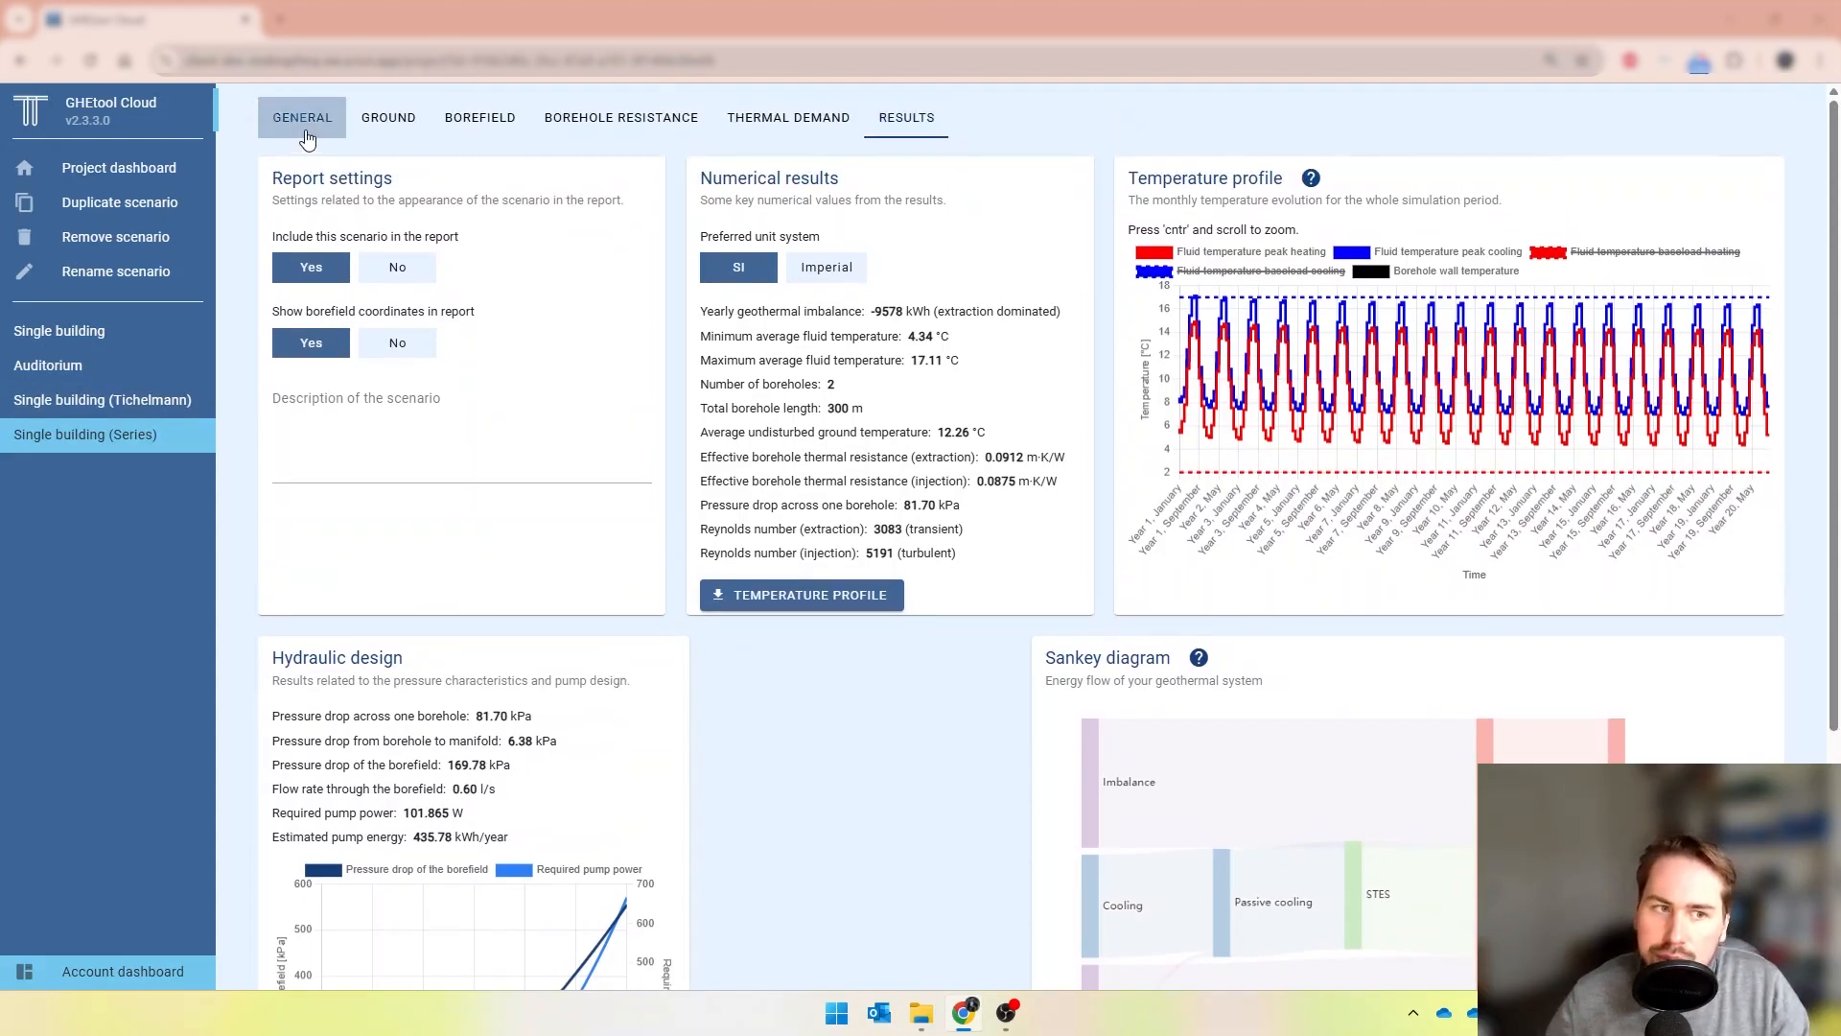
{"action": "left_click", "coordinate": [120, 372]}
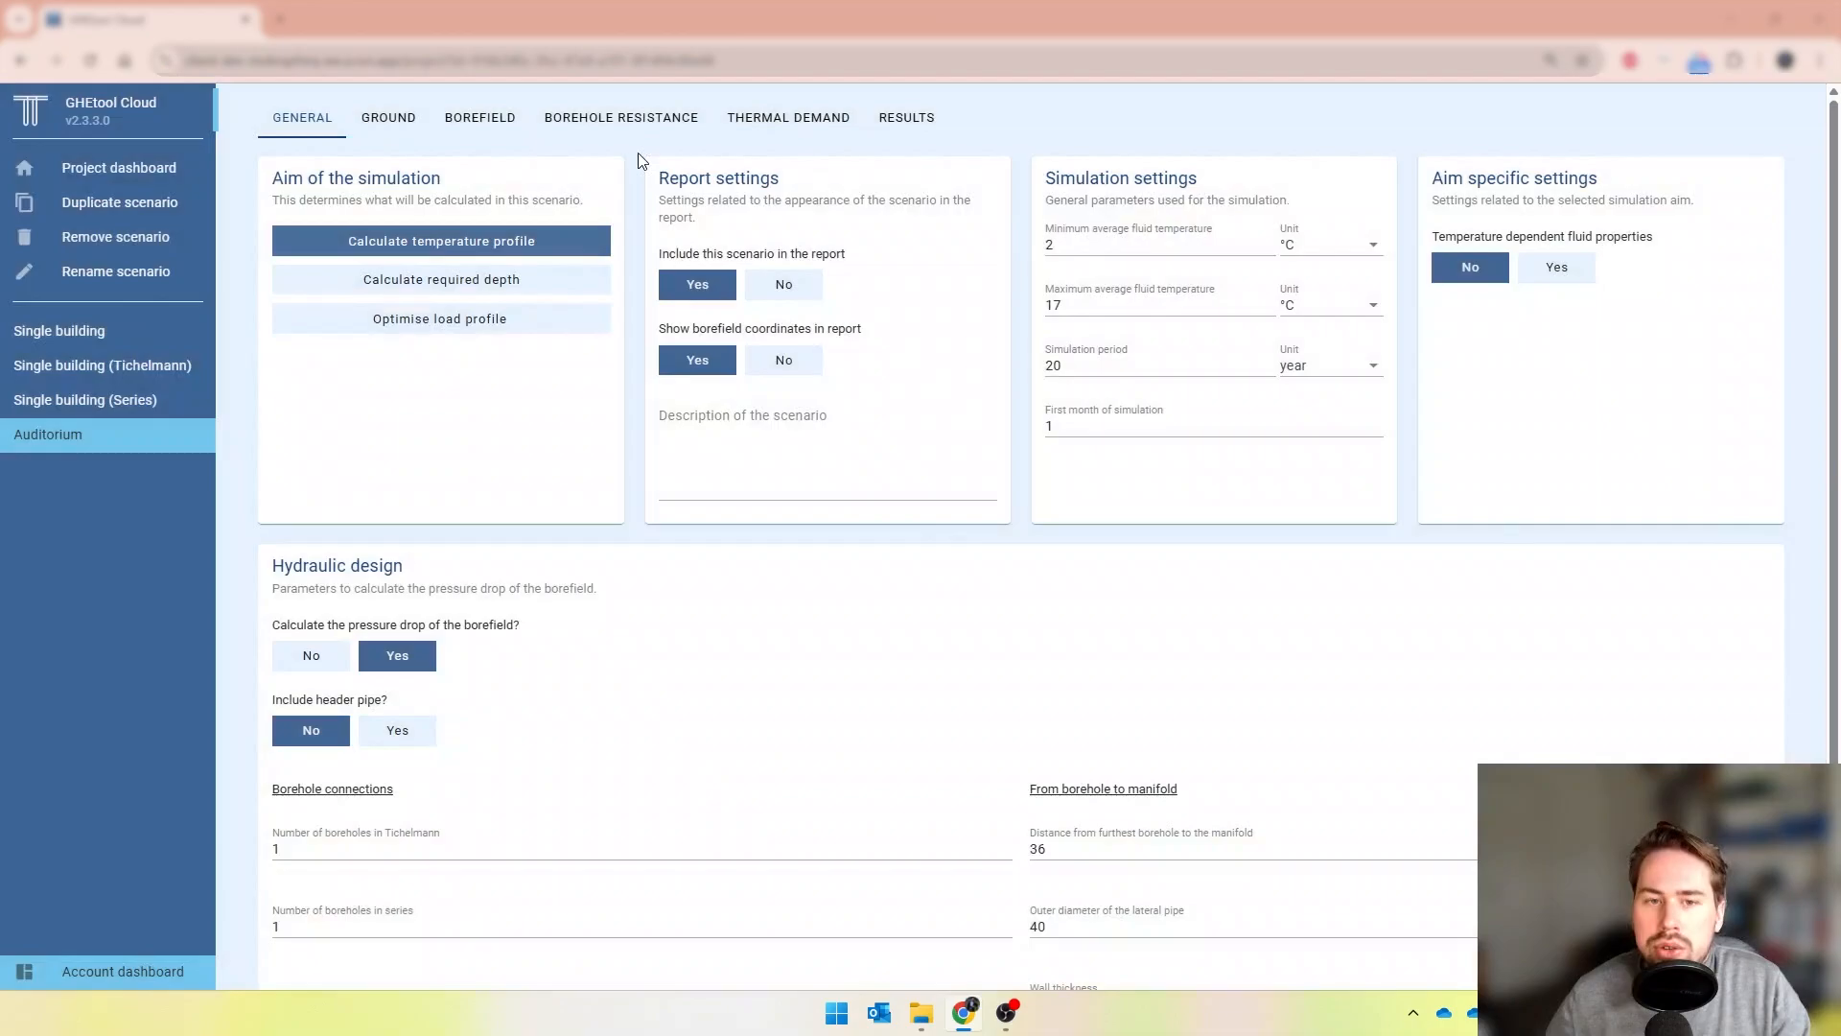
- Review the Auditorium scenario's ground, borefield, borehole resistance and thermal demand settings
{"action": "left_click", "coordinate": [383, 123]}
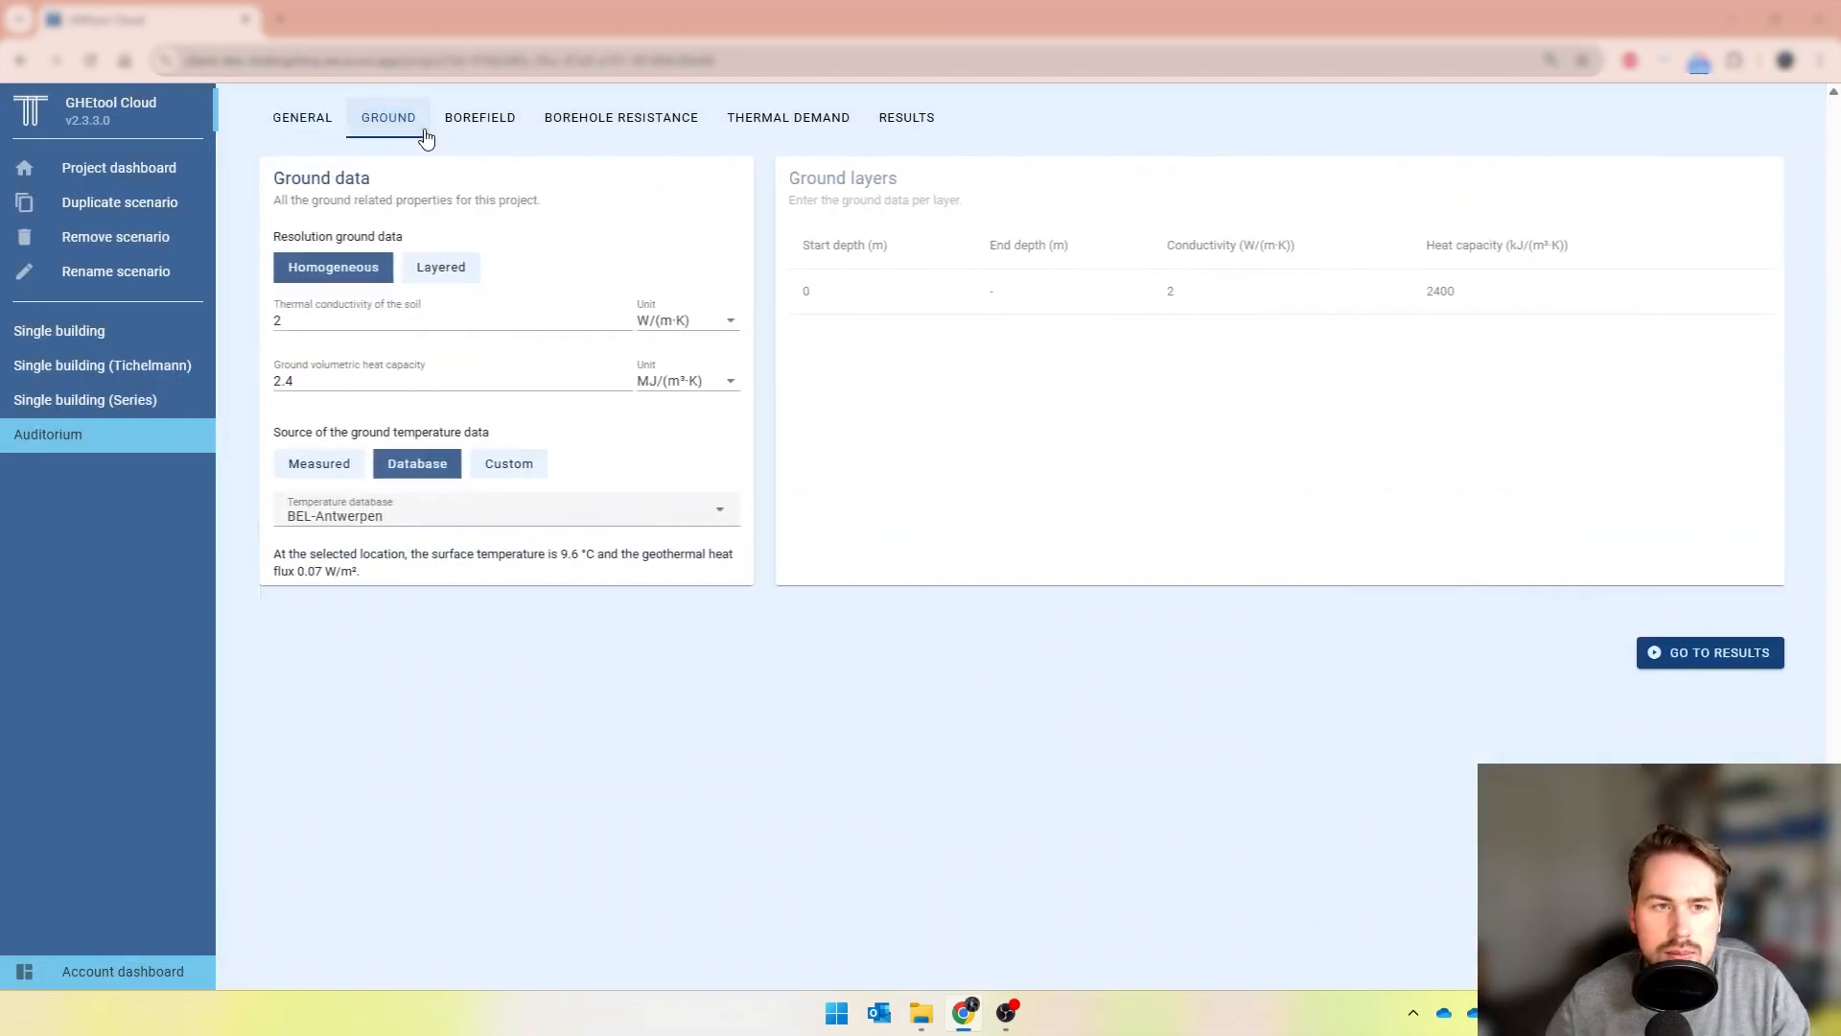
{"action": "left_click", "coordinate": [471, 123]}
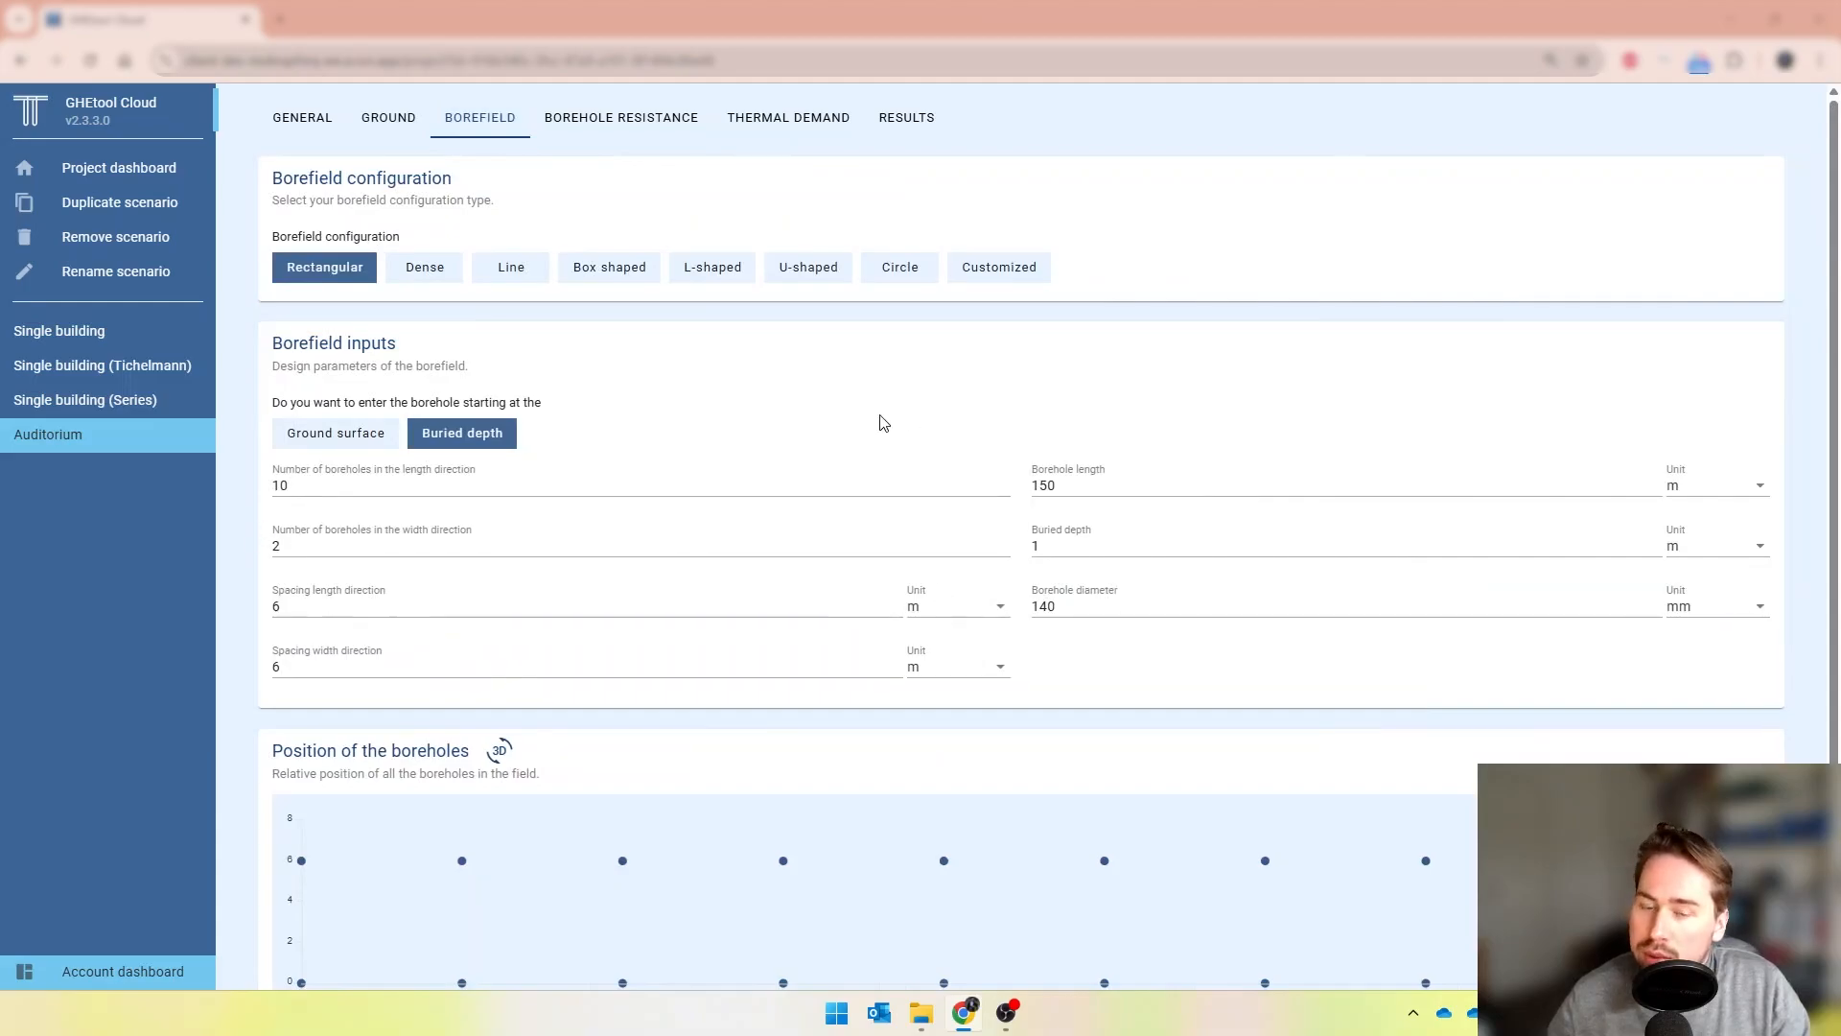
{"action": "left_click", "coordinate": [637, 127]}
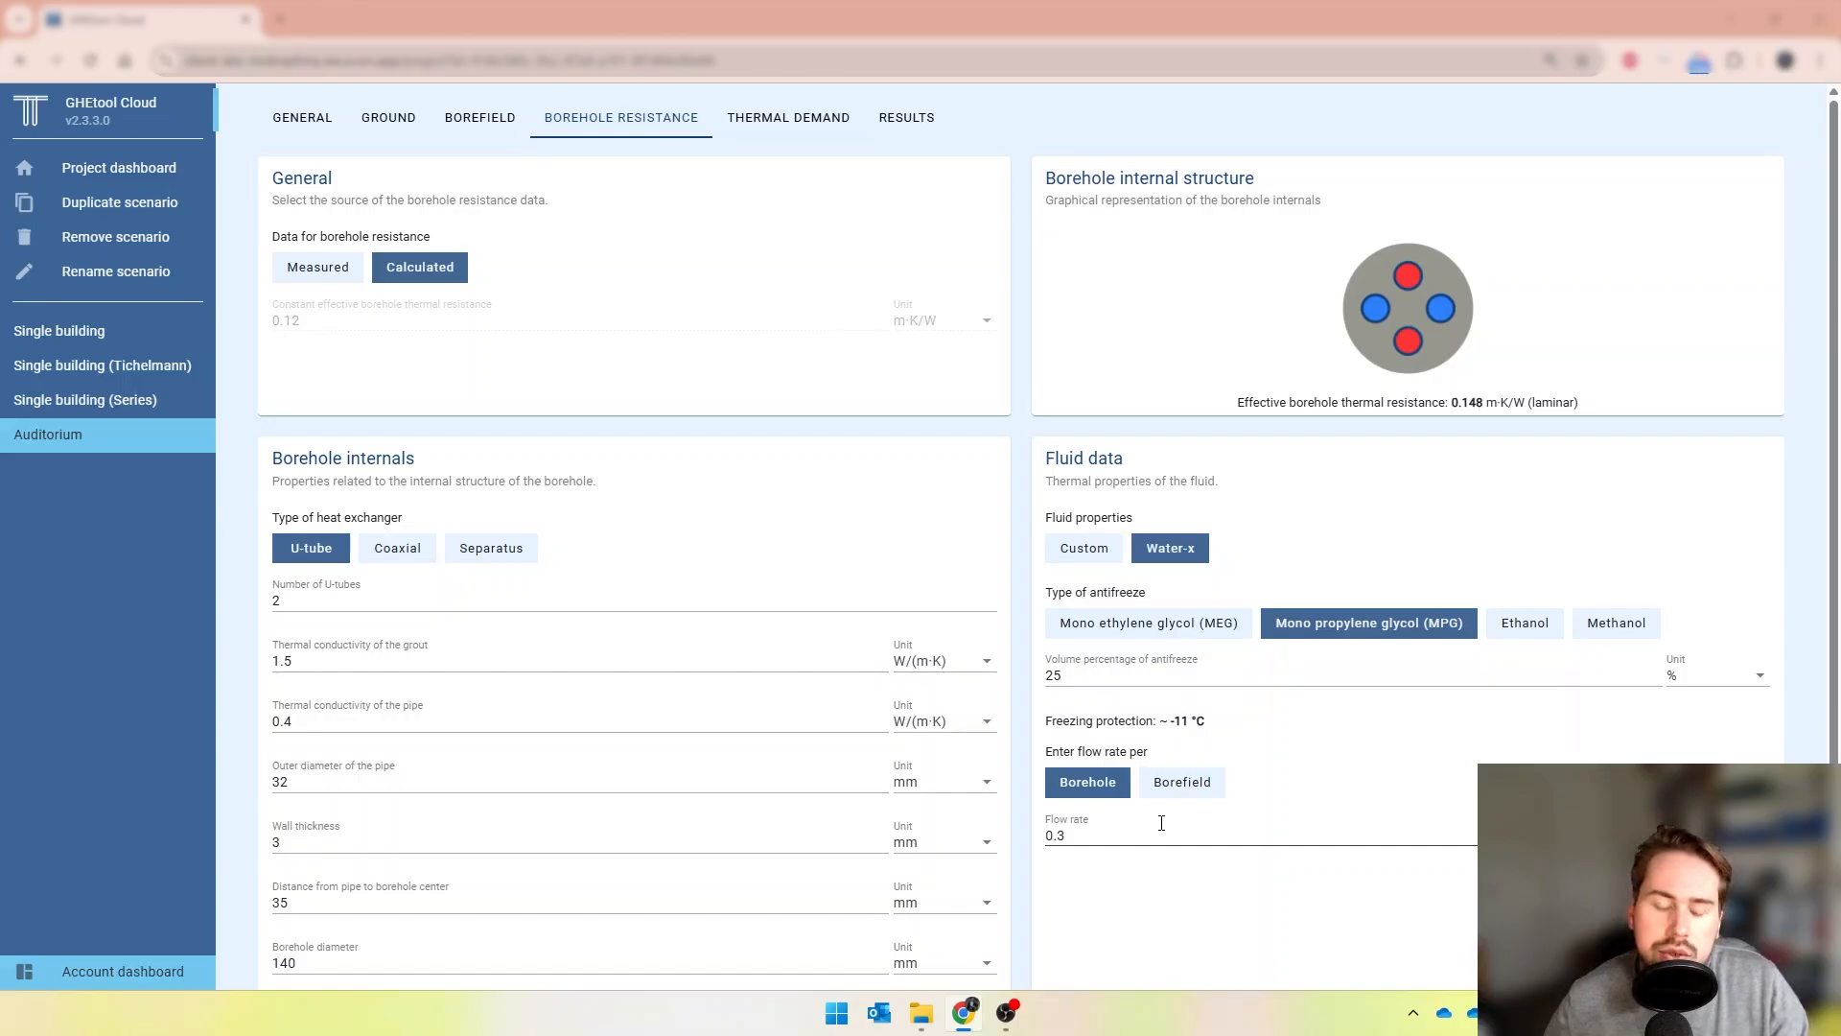
{"action": "left_click", "coordinate": [788, 118]}
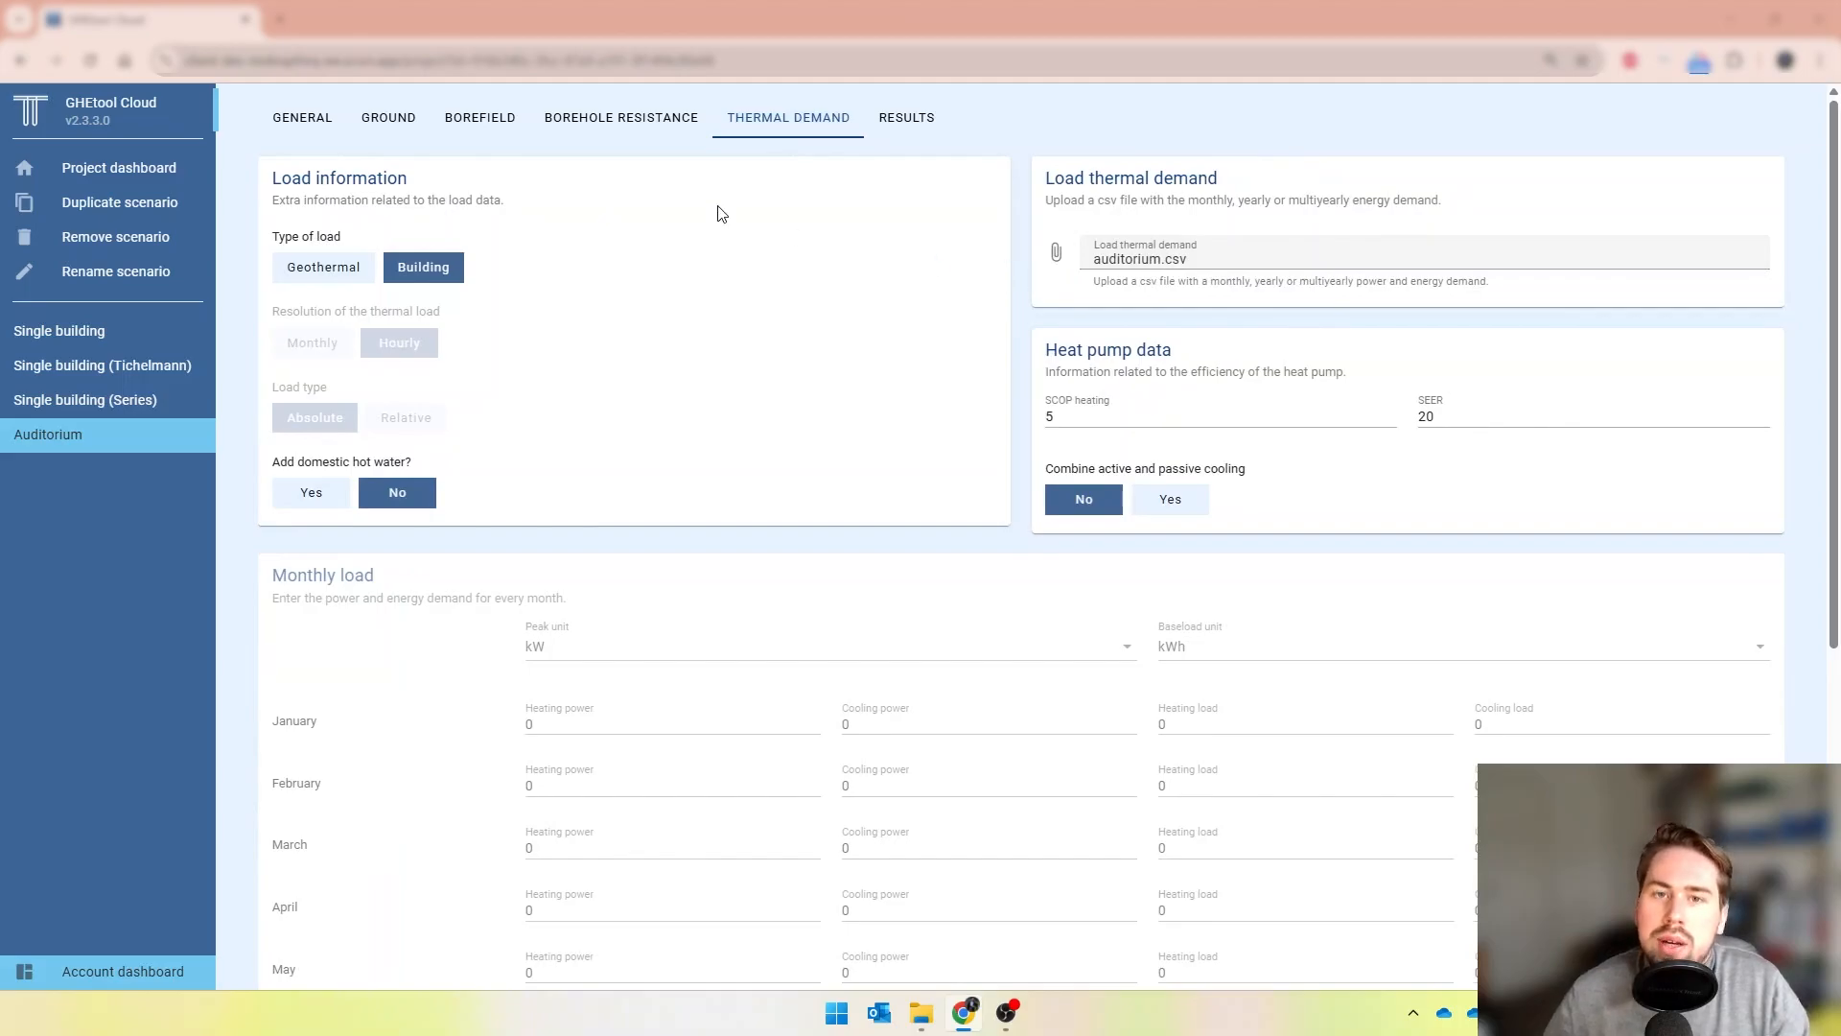
- Include the header pipe in the Auditorium hydraulic design, with a 20 m distance from the manifold to the technical room
{"action": "left_click", "coordinate": [329, 134]}
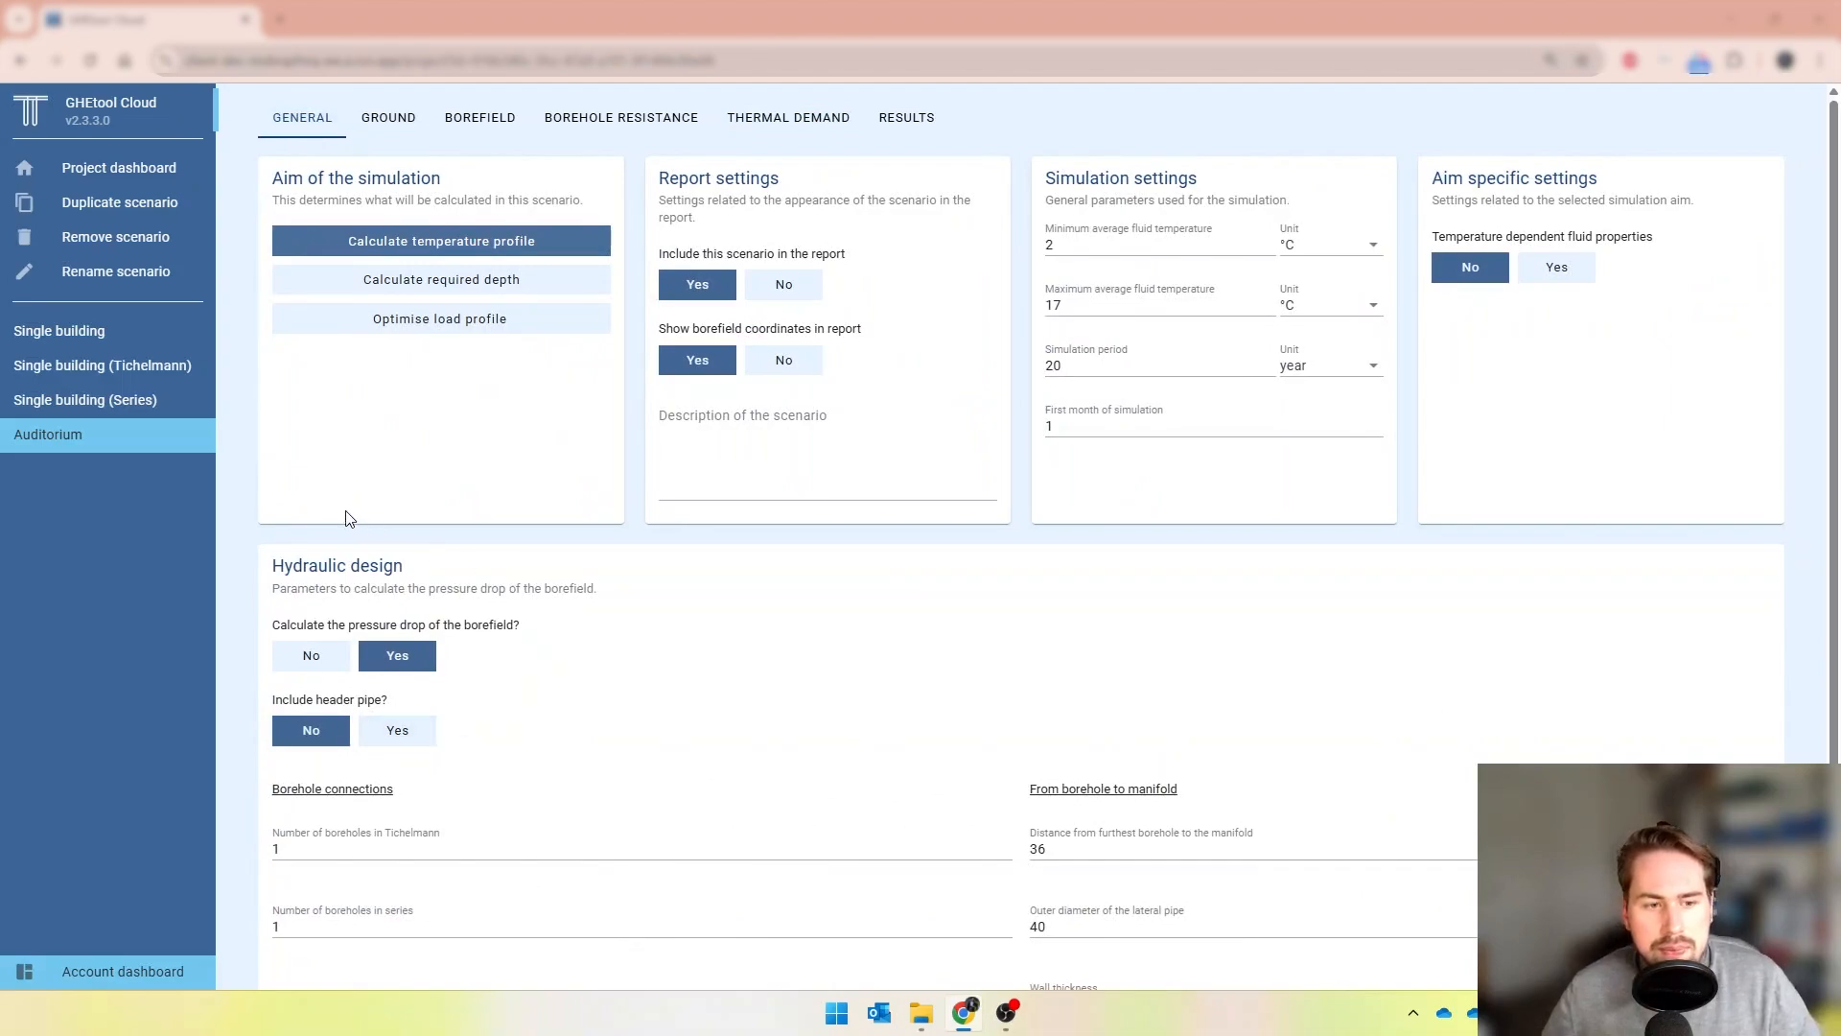
{"action": "scroll", "coordinate": [246, 623], "scroll_direction": "down", "scroll_amount": 1}
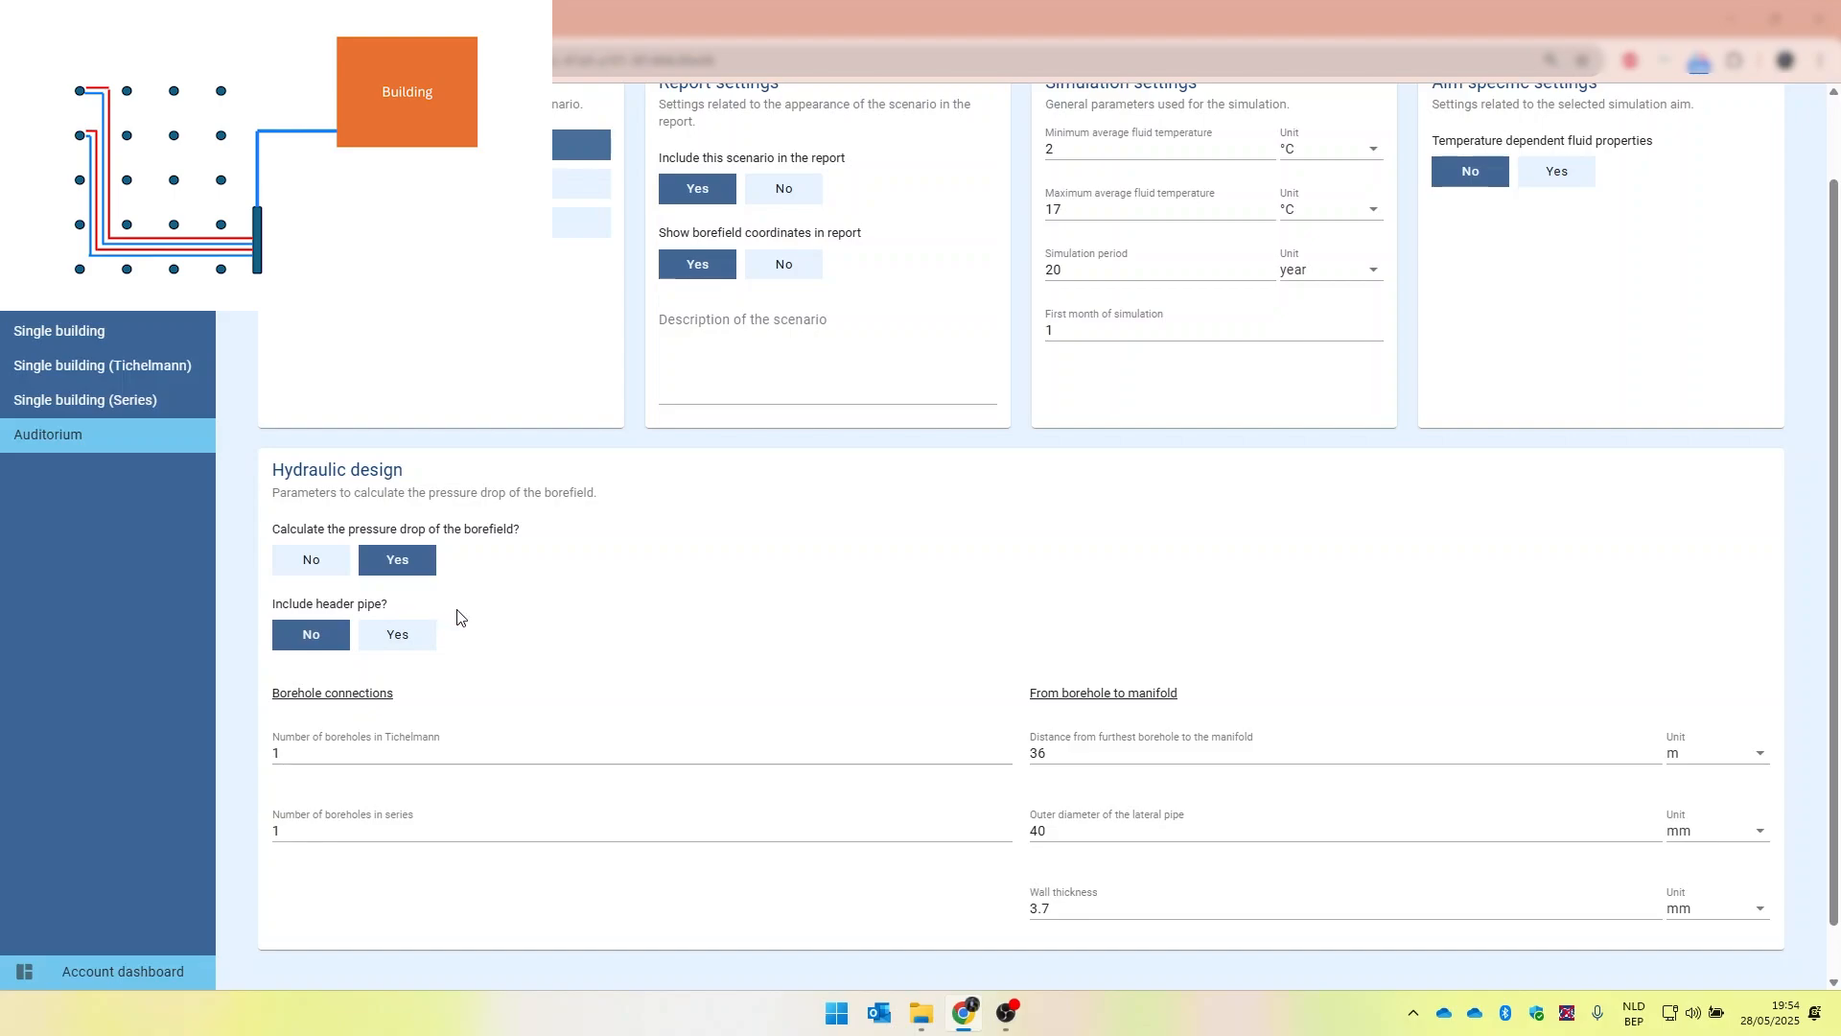
{"action": "left_click", "coordinate": [382, 640]}
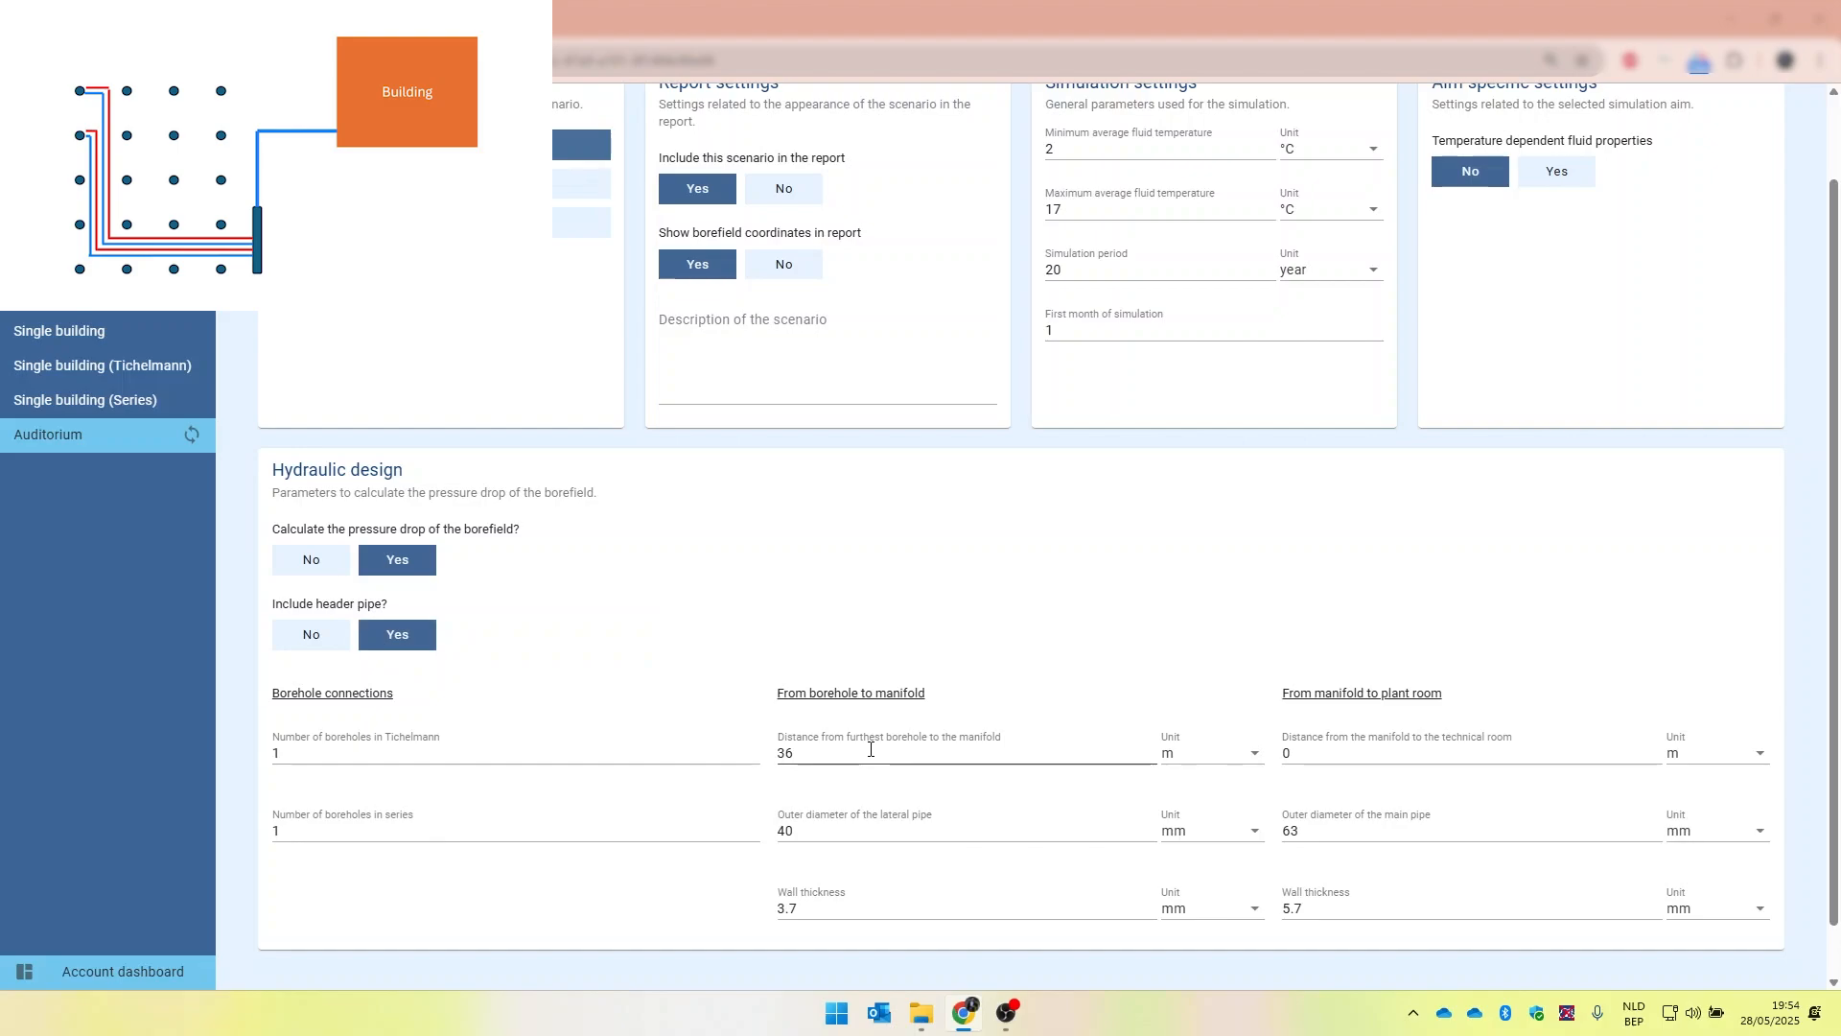
{"action": "double_click", "coordinate": [1285, 753]}
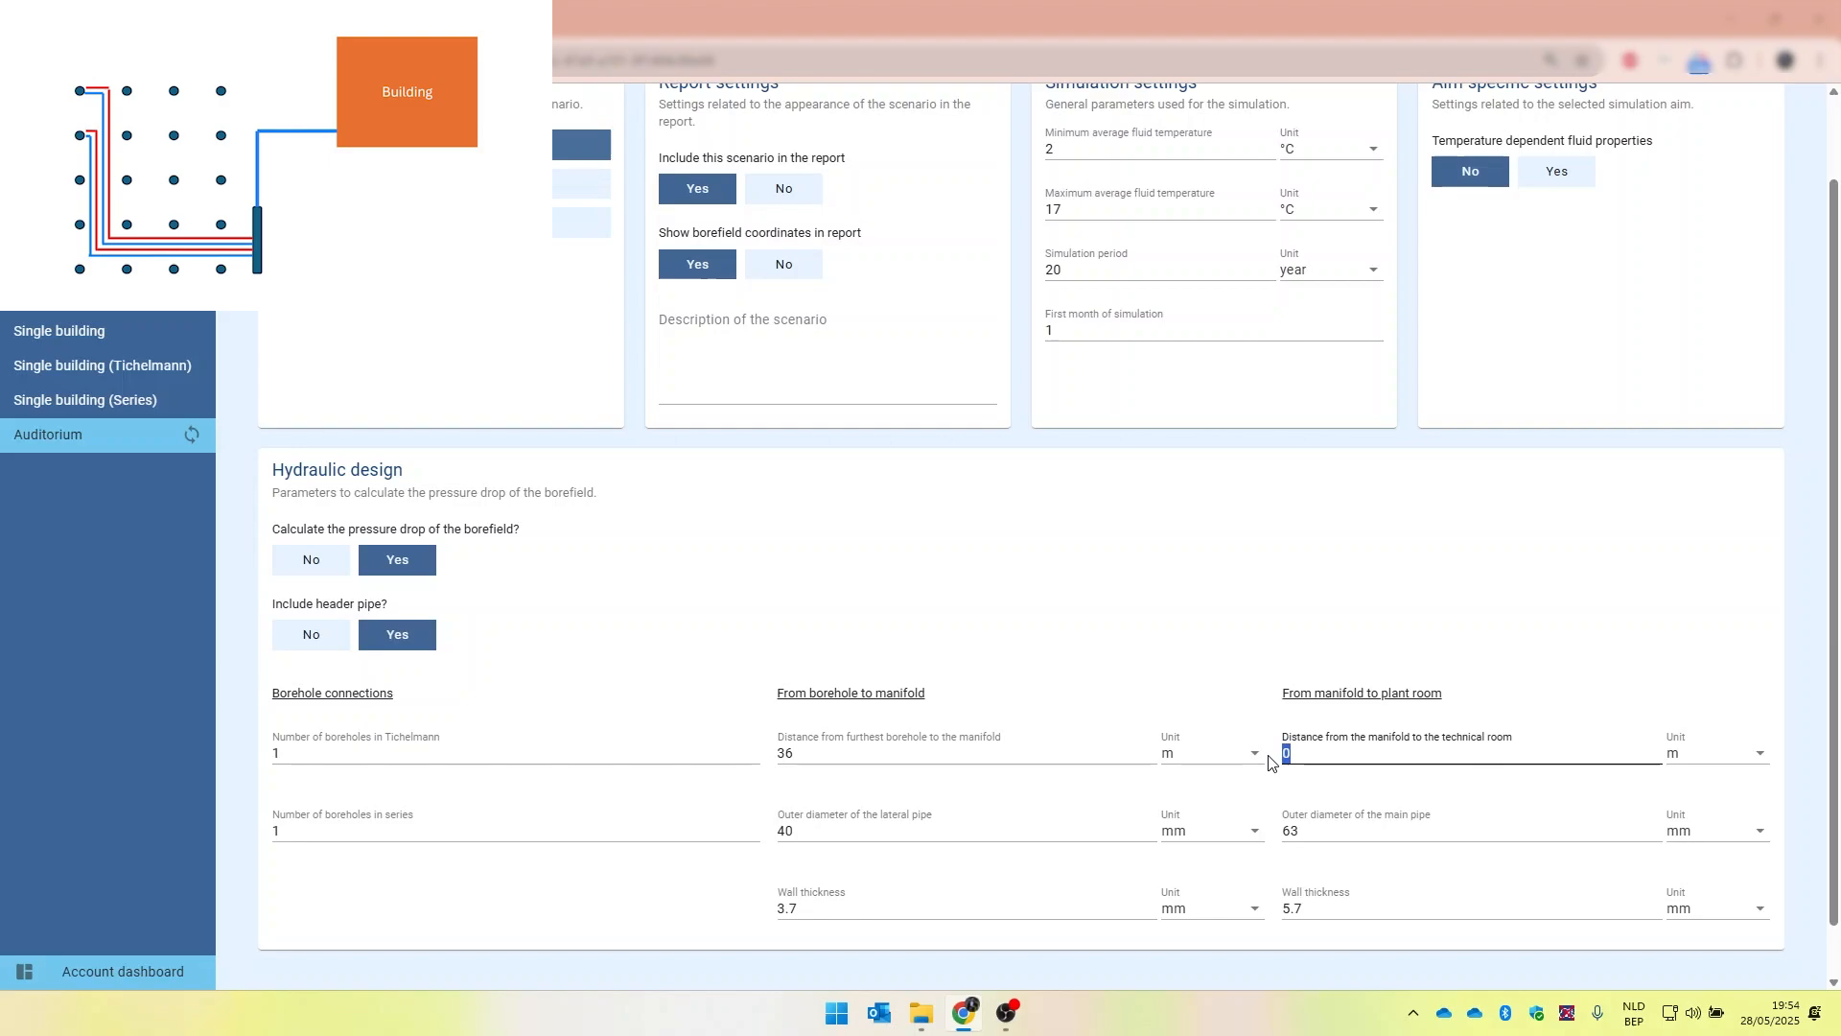
{"action": "type", "text": "20"}
{"action": "left_click", "coordinate": [1271, 743]}
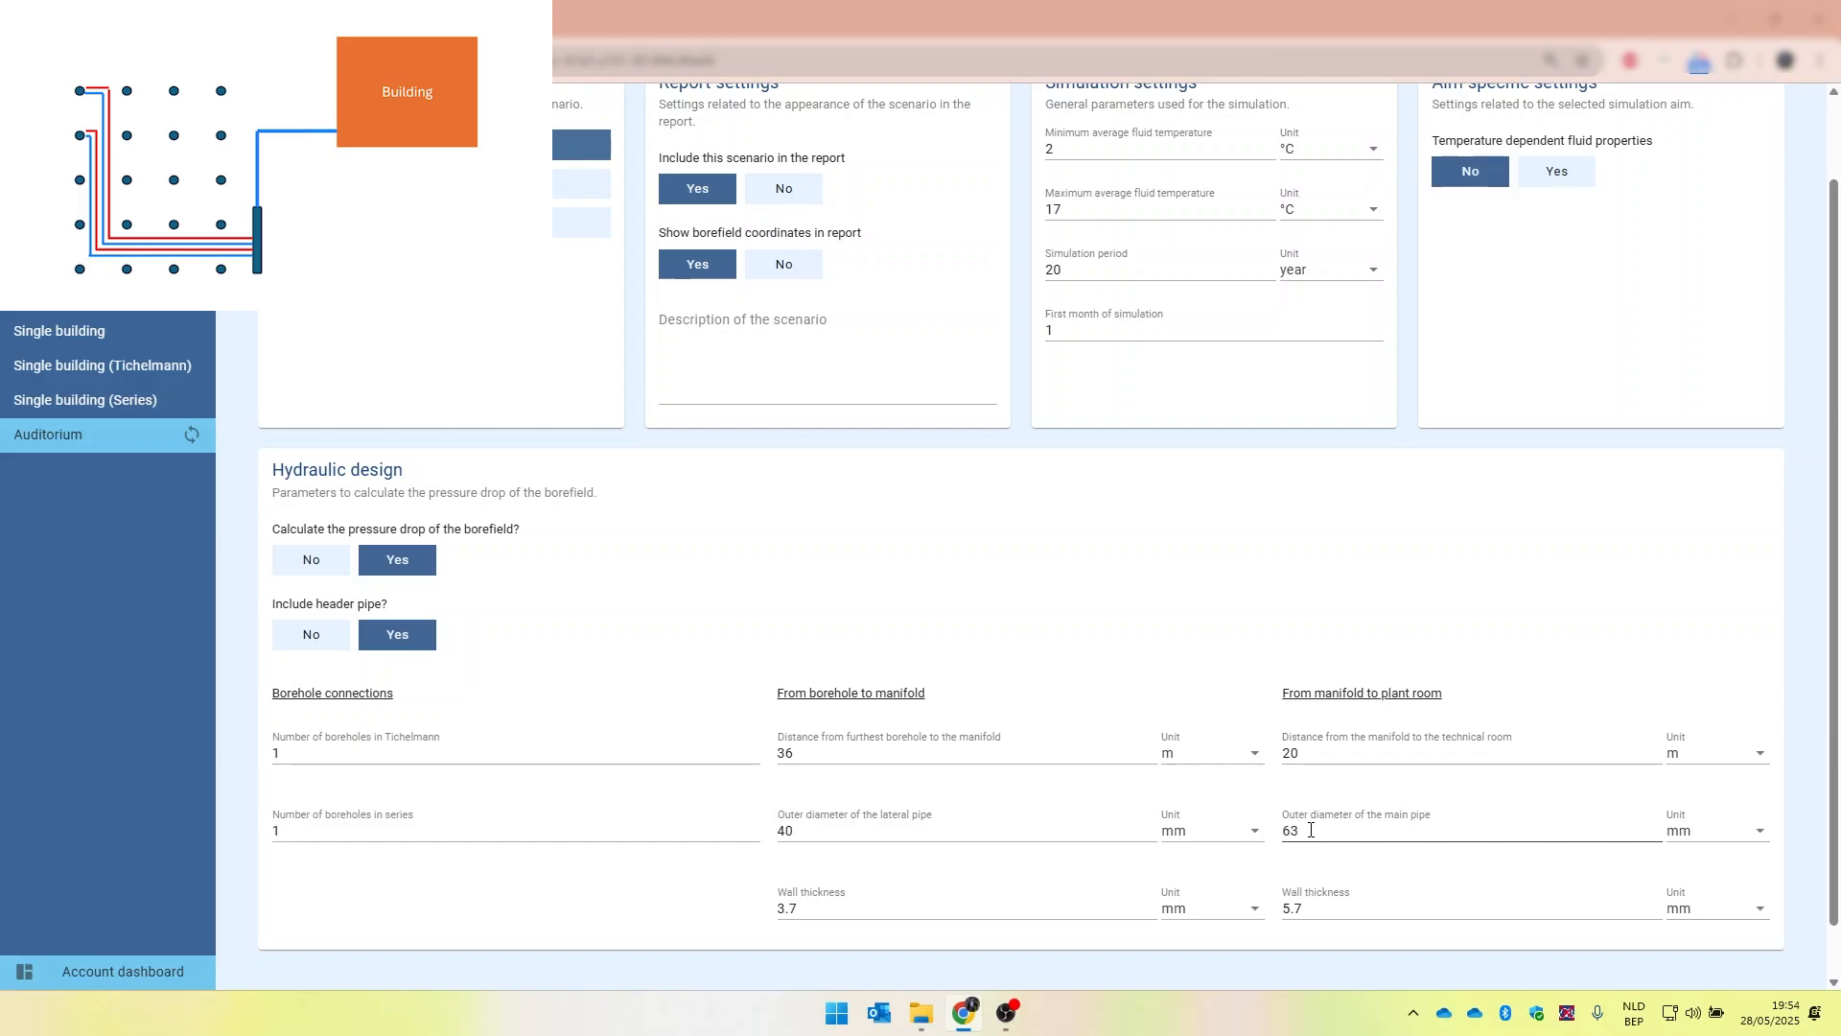
- Calculate the Auditorium scenario and examine its hydraulic design results, including the pressure drop from manifold to technical room
{"action": "scroll", "coordinate": [1311, 829], "scroll_direction": "down", "scroll_amount": 1}
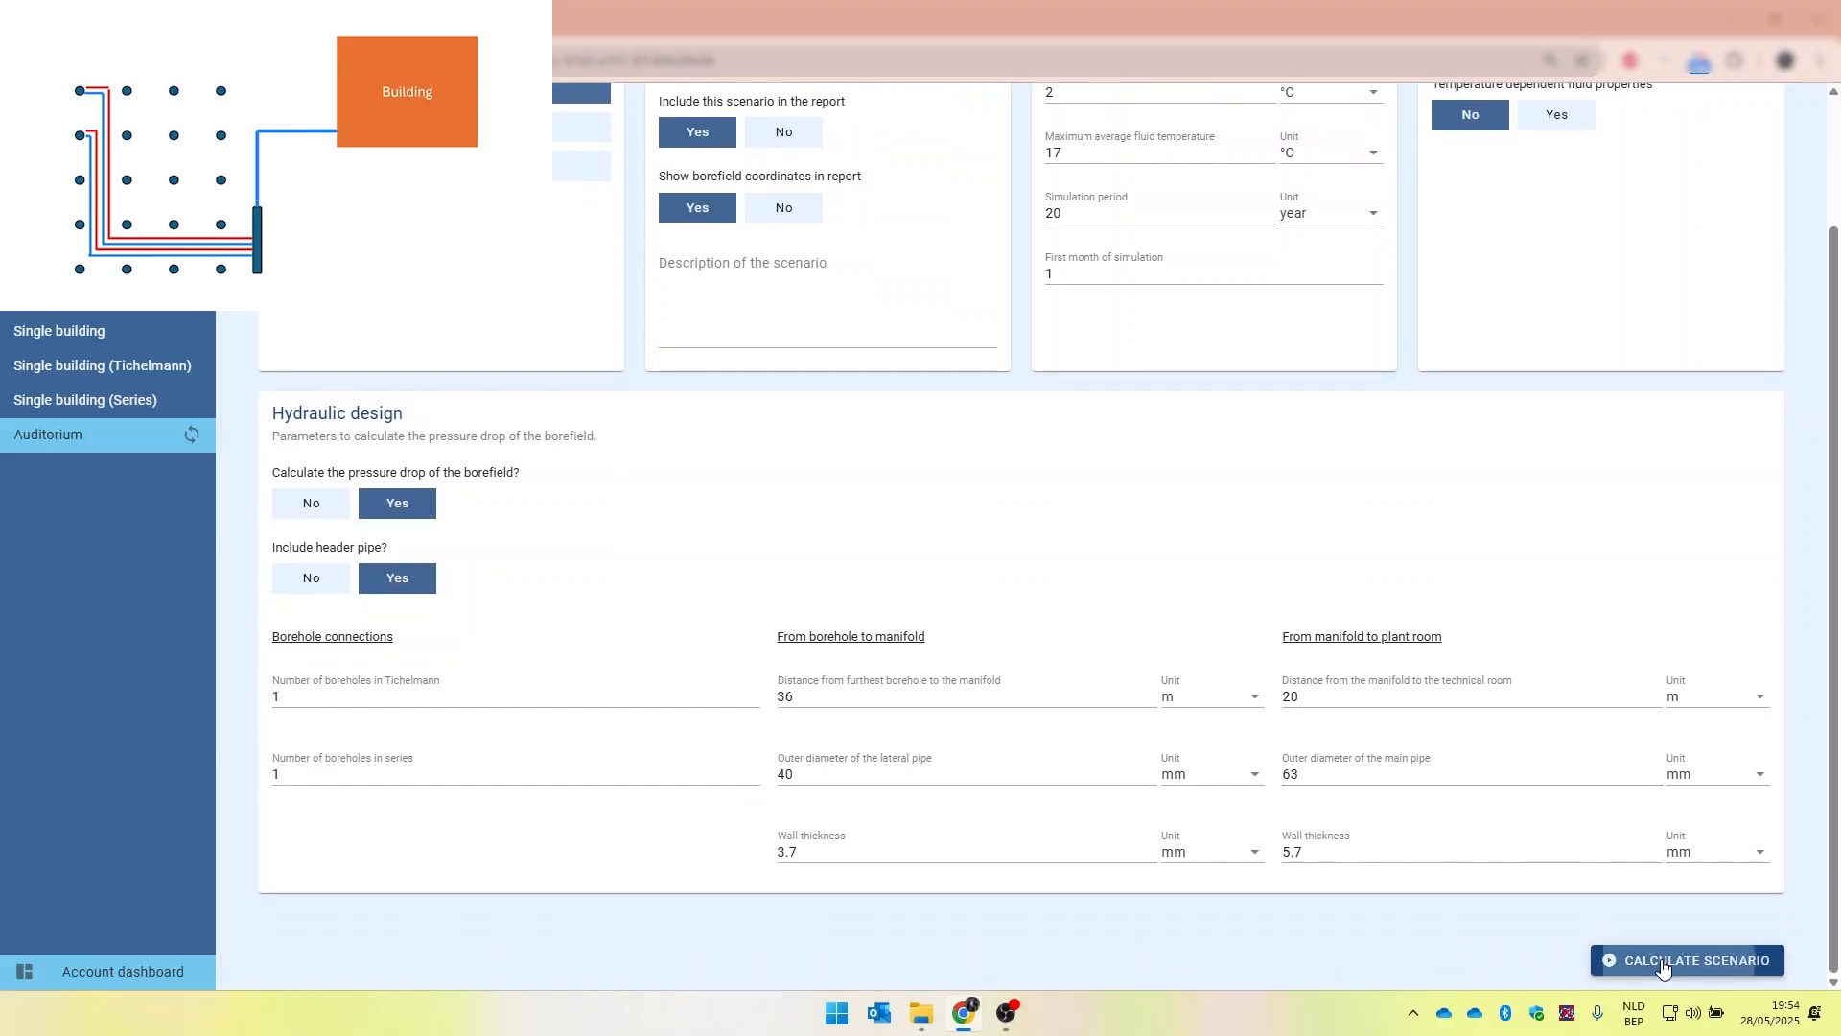
{"action": "left_click", "coordinate": [1663, 962]}
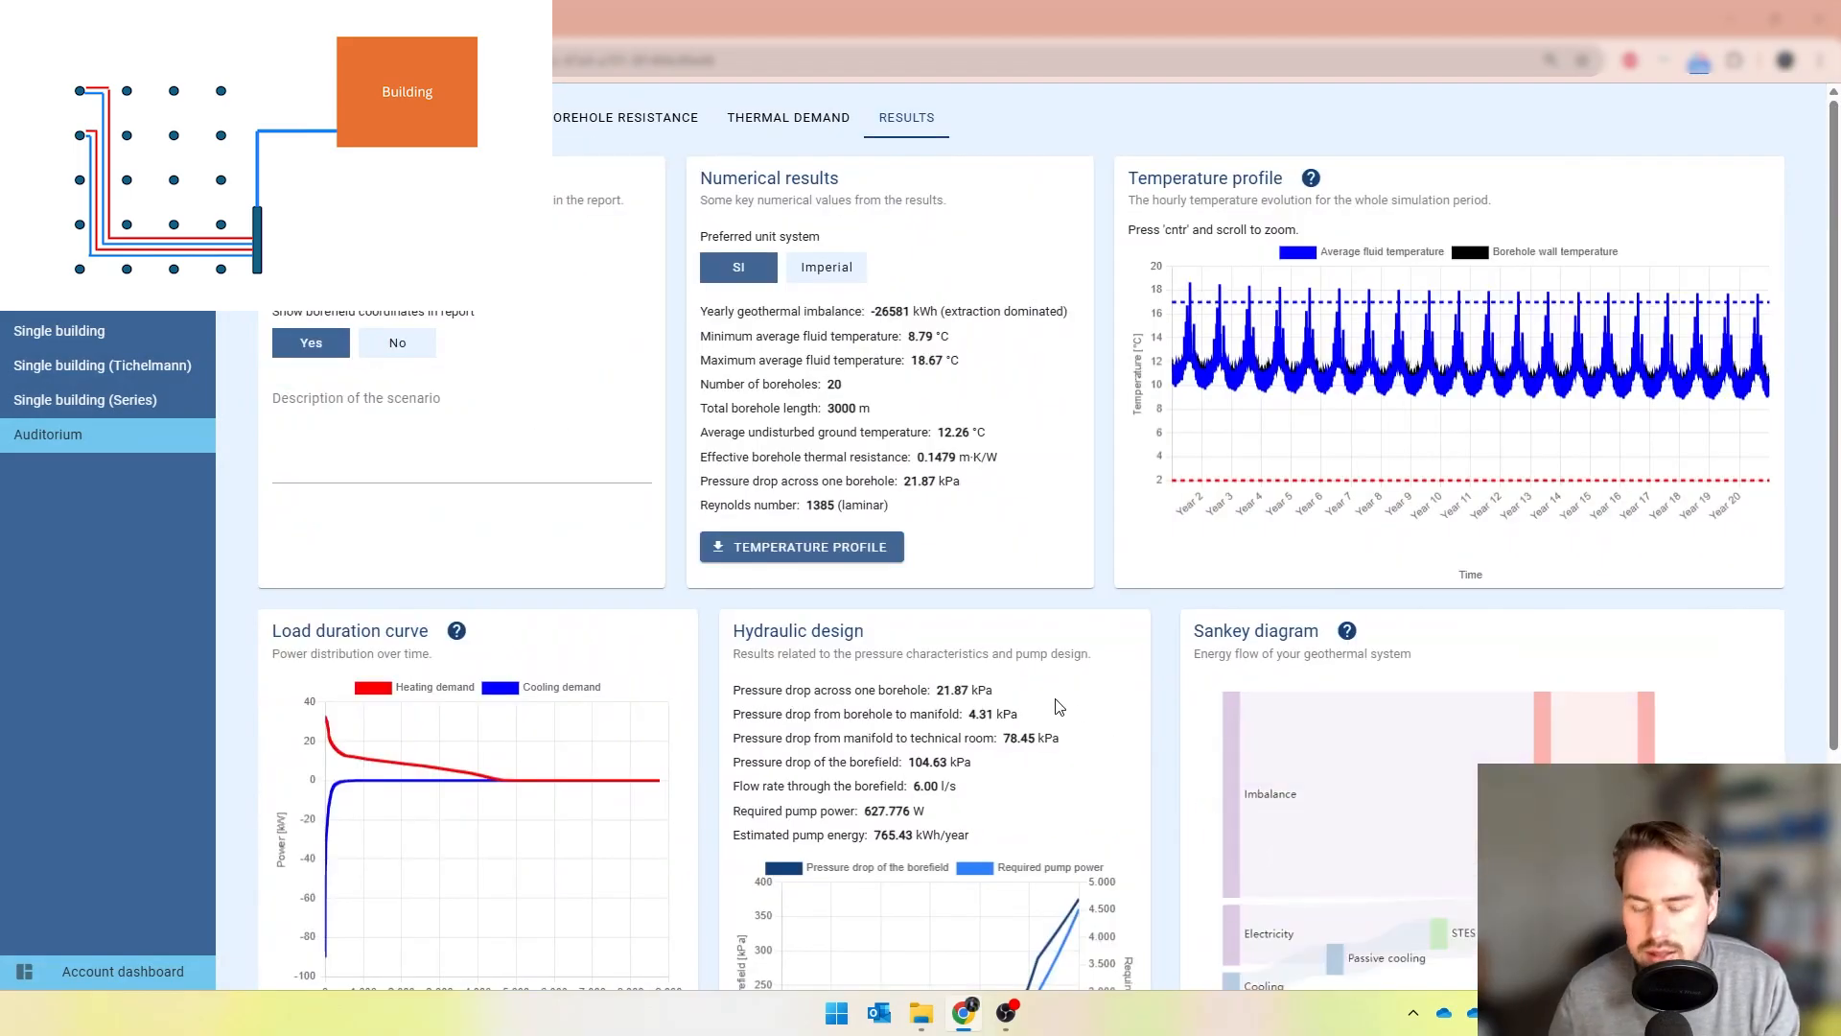
{"action": "scroll", "coordinate": [1059, 706], "scroll_direction": "down", "scroll_amount": 2}
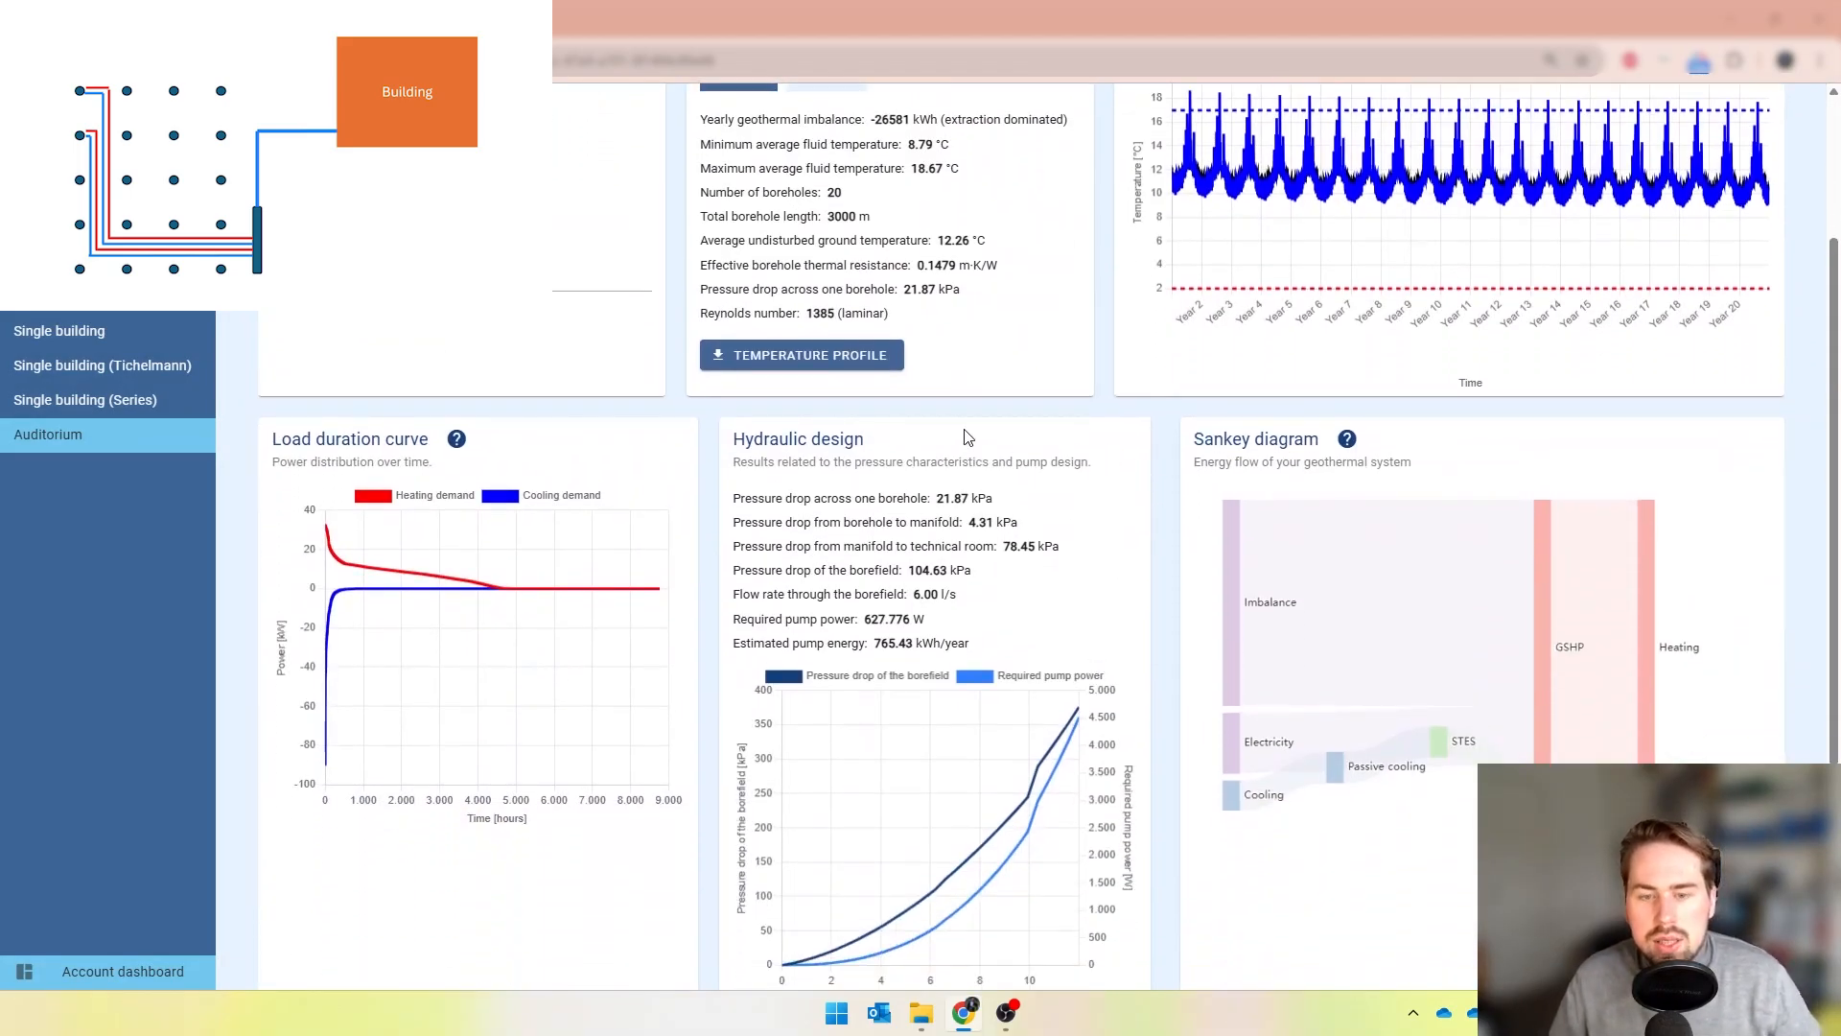
{"action": "mouse_move", "coordinate": [1450, 188]}
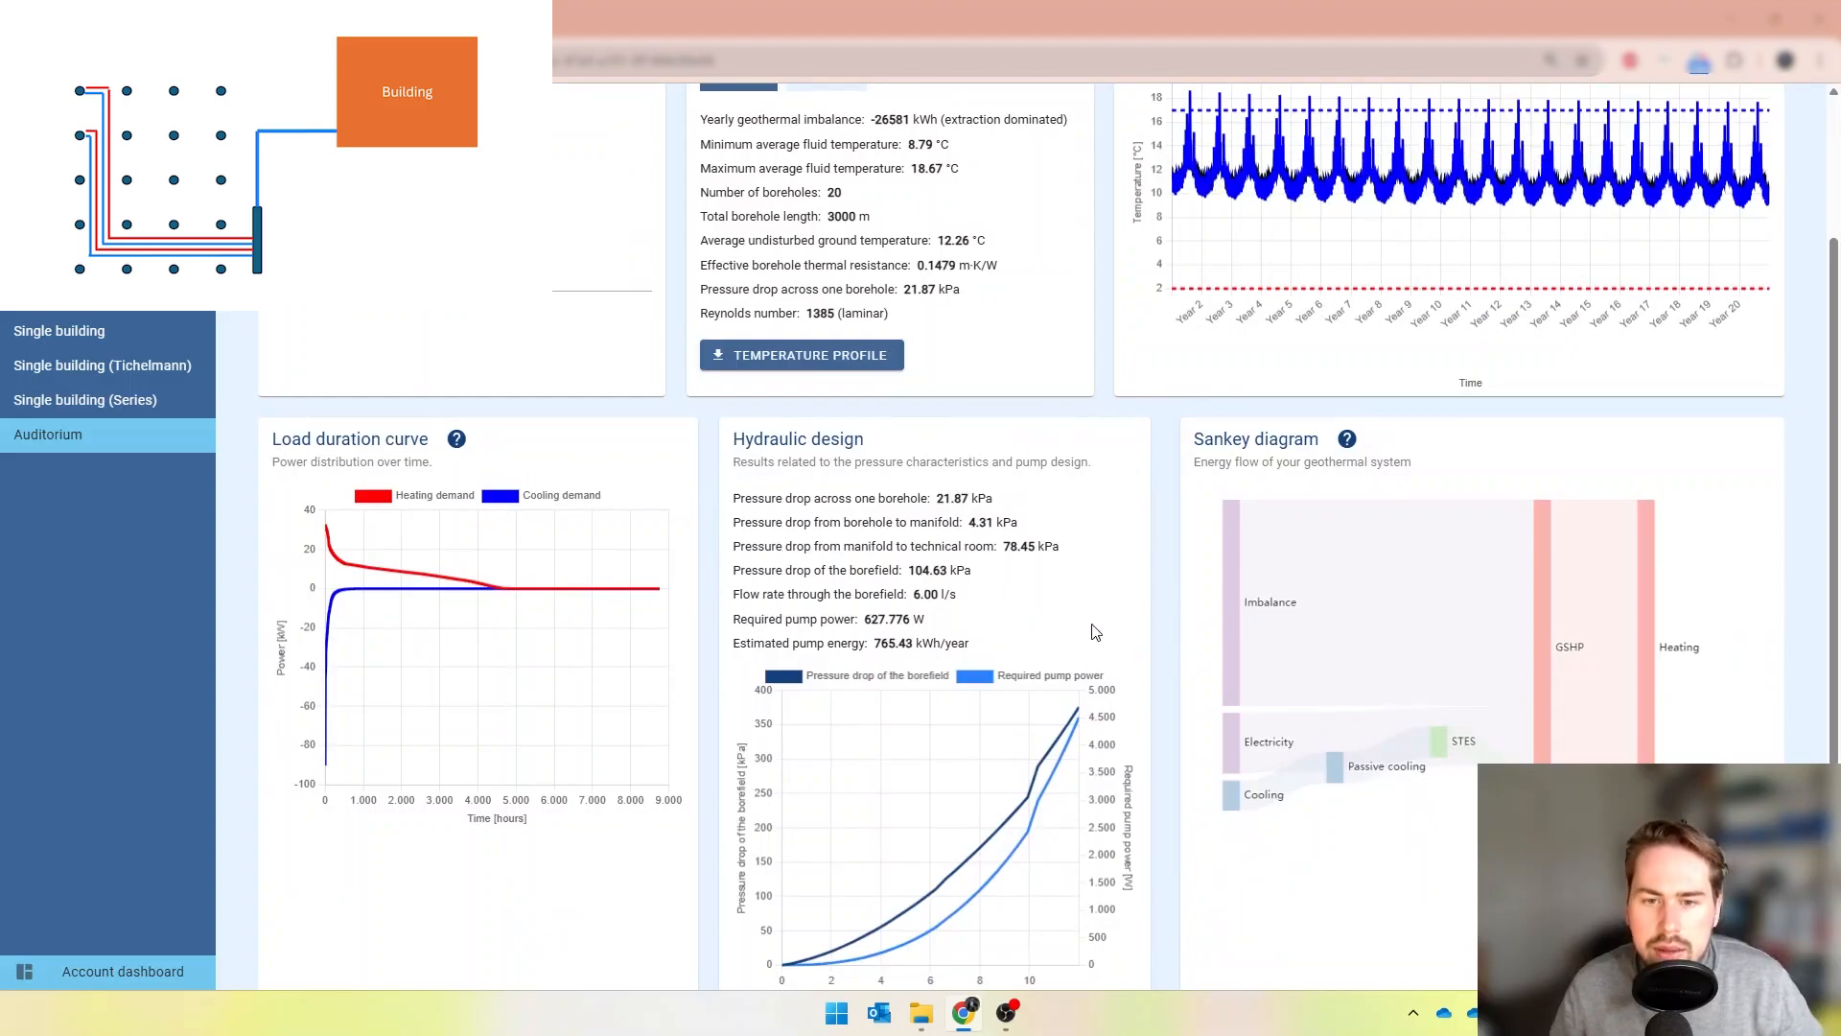
- Duplicate the Auditorium scenario and name the copy "Auditorium (DN90)"
{"action": "double_click", "coordinate": [938, 500]}
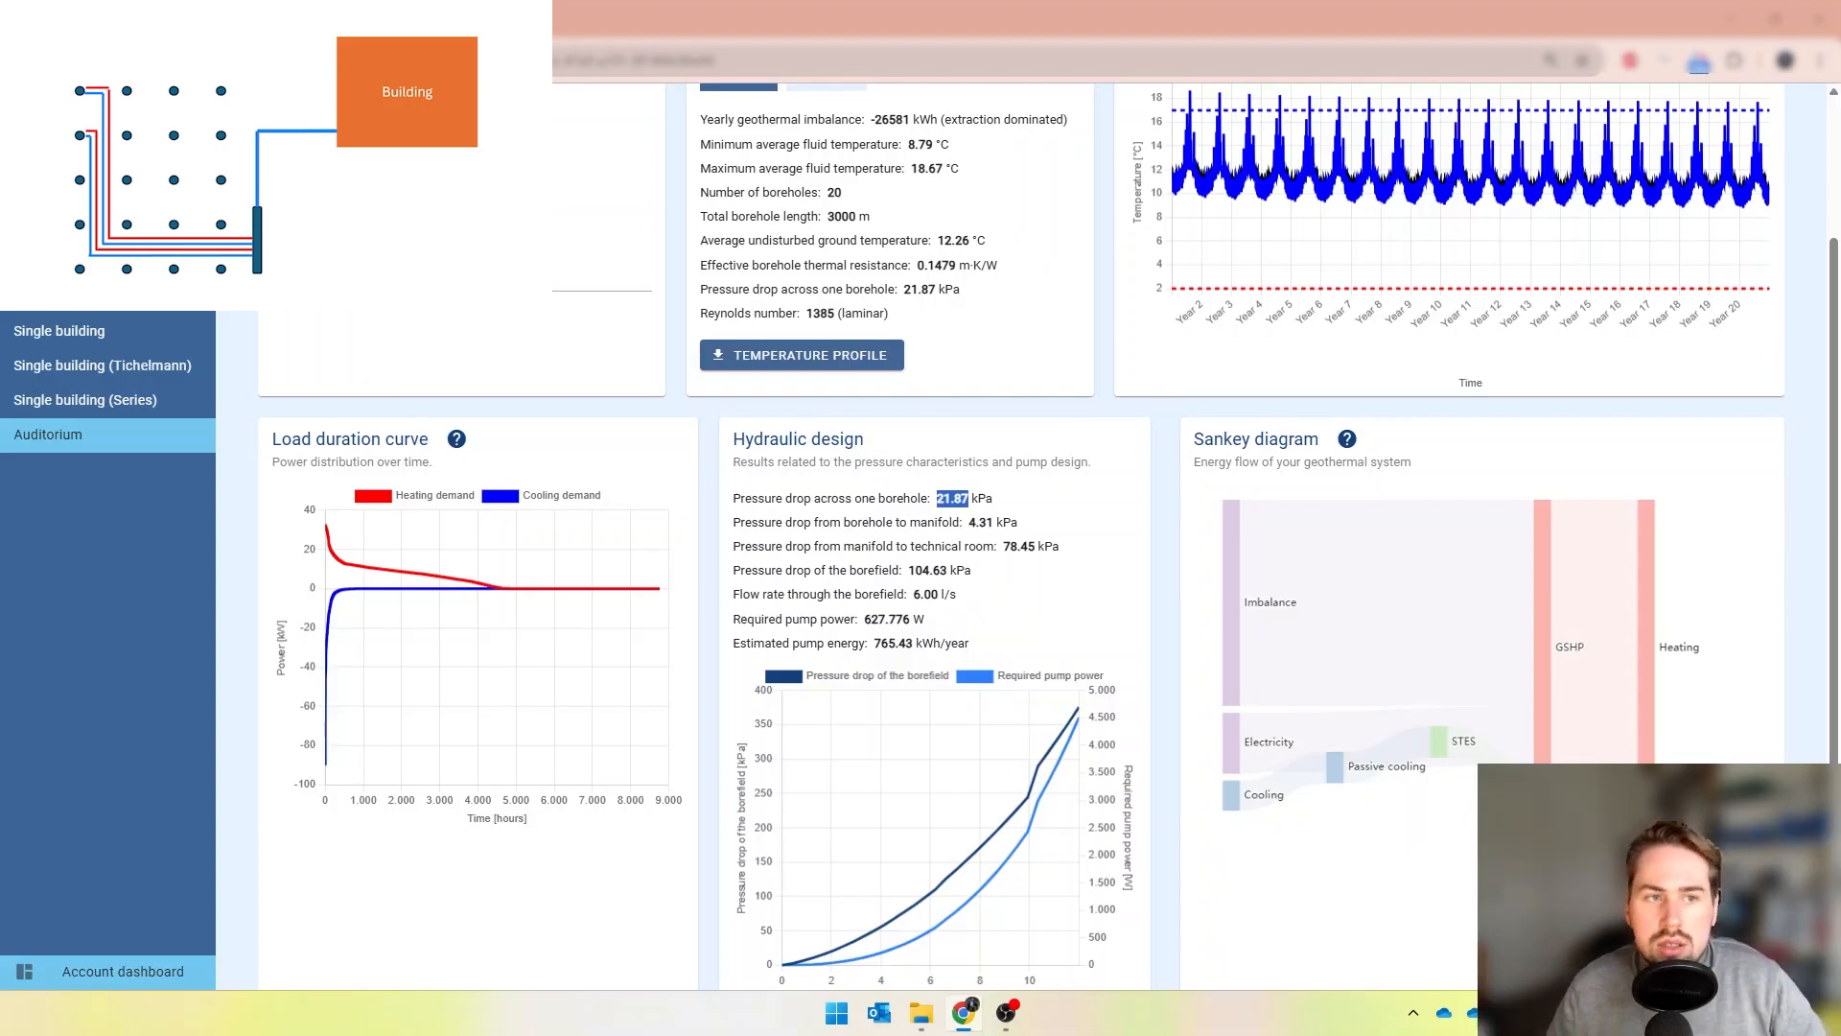
{"action": "left_click", "coordinate": [187, 279]}
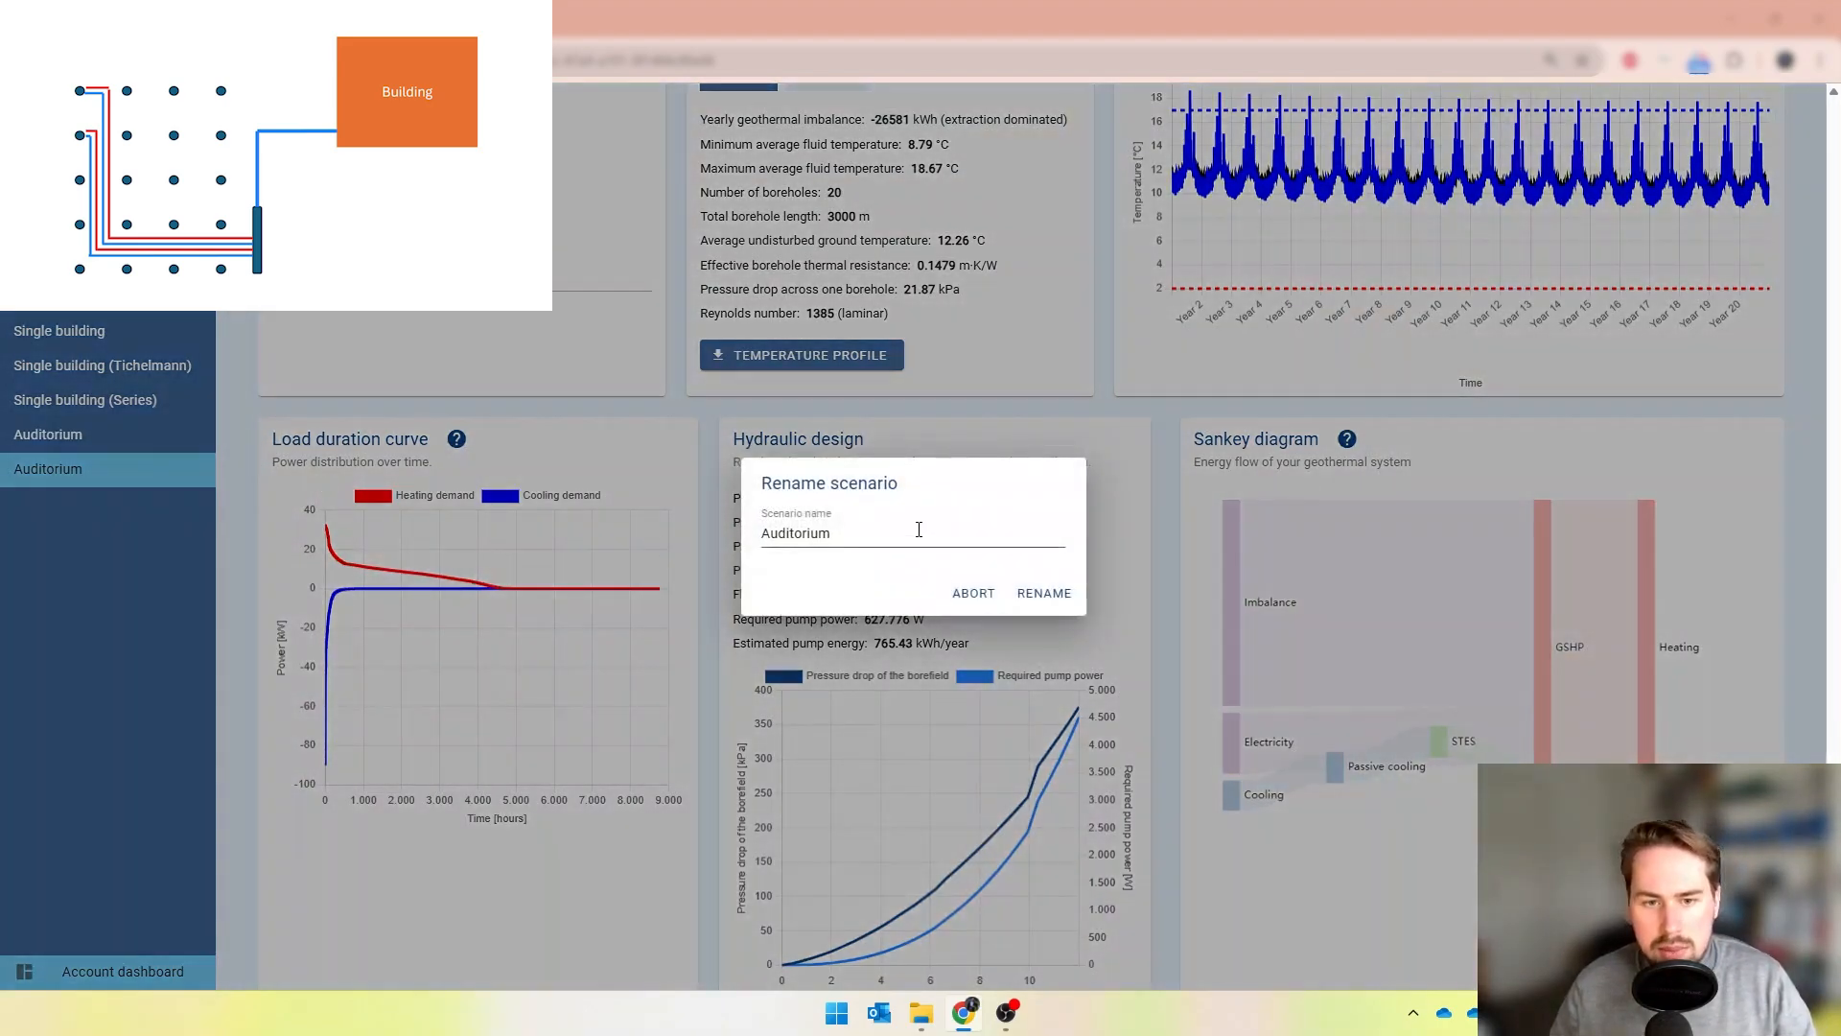
{"action": "left_click", "coordinate": [918, 529]}
{"action": "type", "text": "(D"}
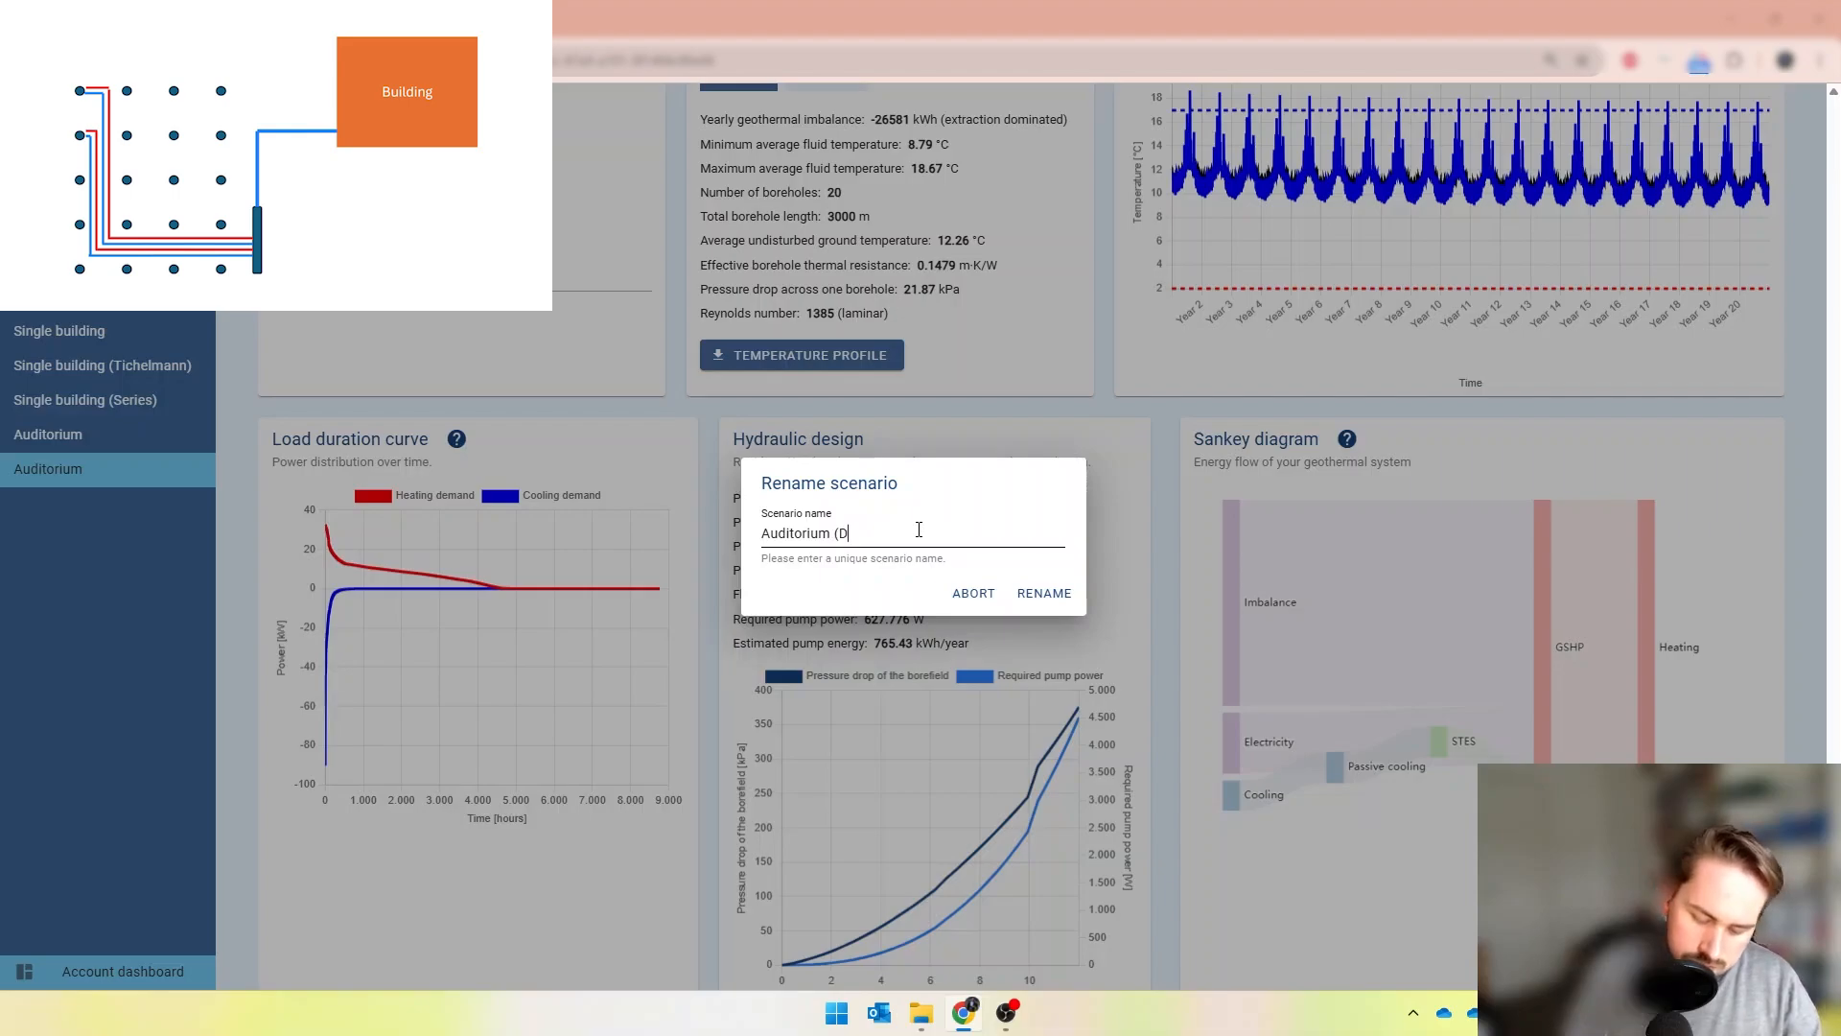
{"action": "type", "text": "N90)"}
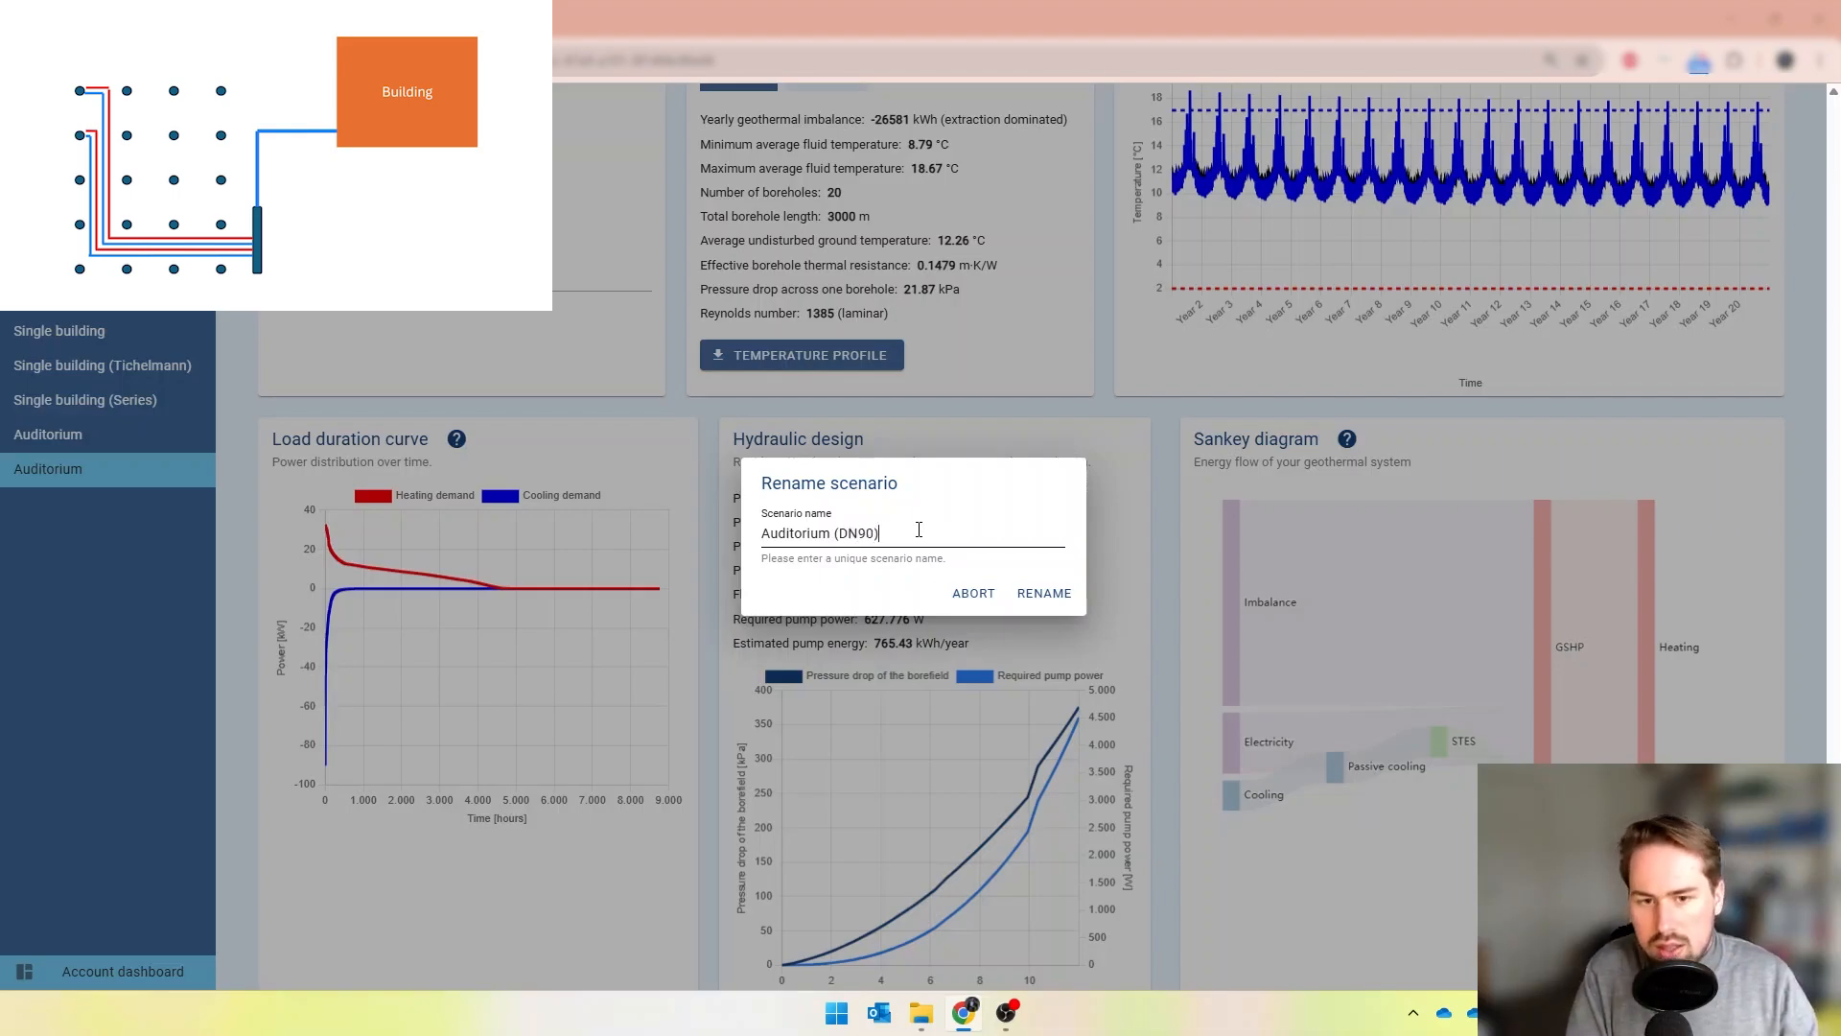
{"action": "key", "text": "Return"}
- In the Auditorium (DN90) hydraulic design, set the main pipe's outer diameter to 90 mm and its wall thickness to 8.2 mm
{"action": "scroll", "coordinate": [918, 529], "scroll_direction": "up", "scroll_amount": 2}
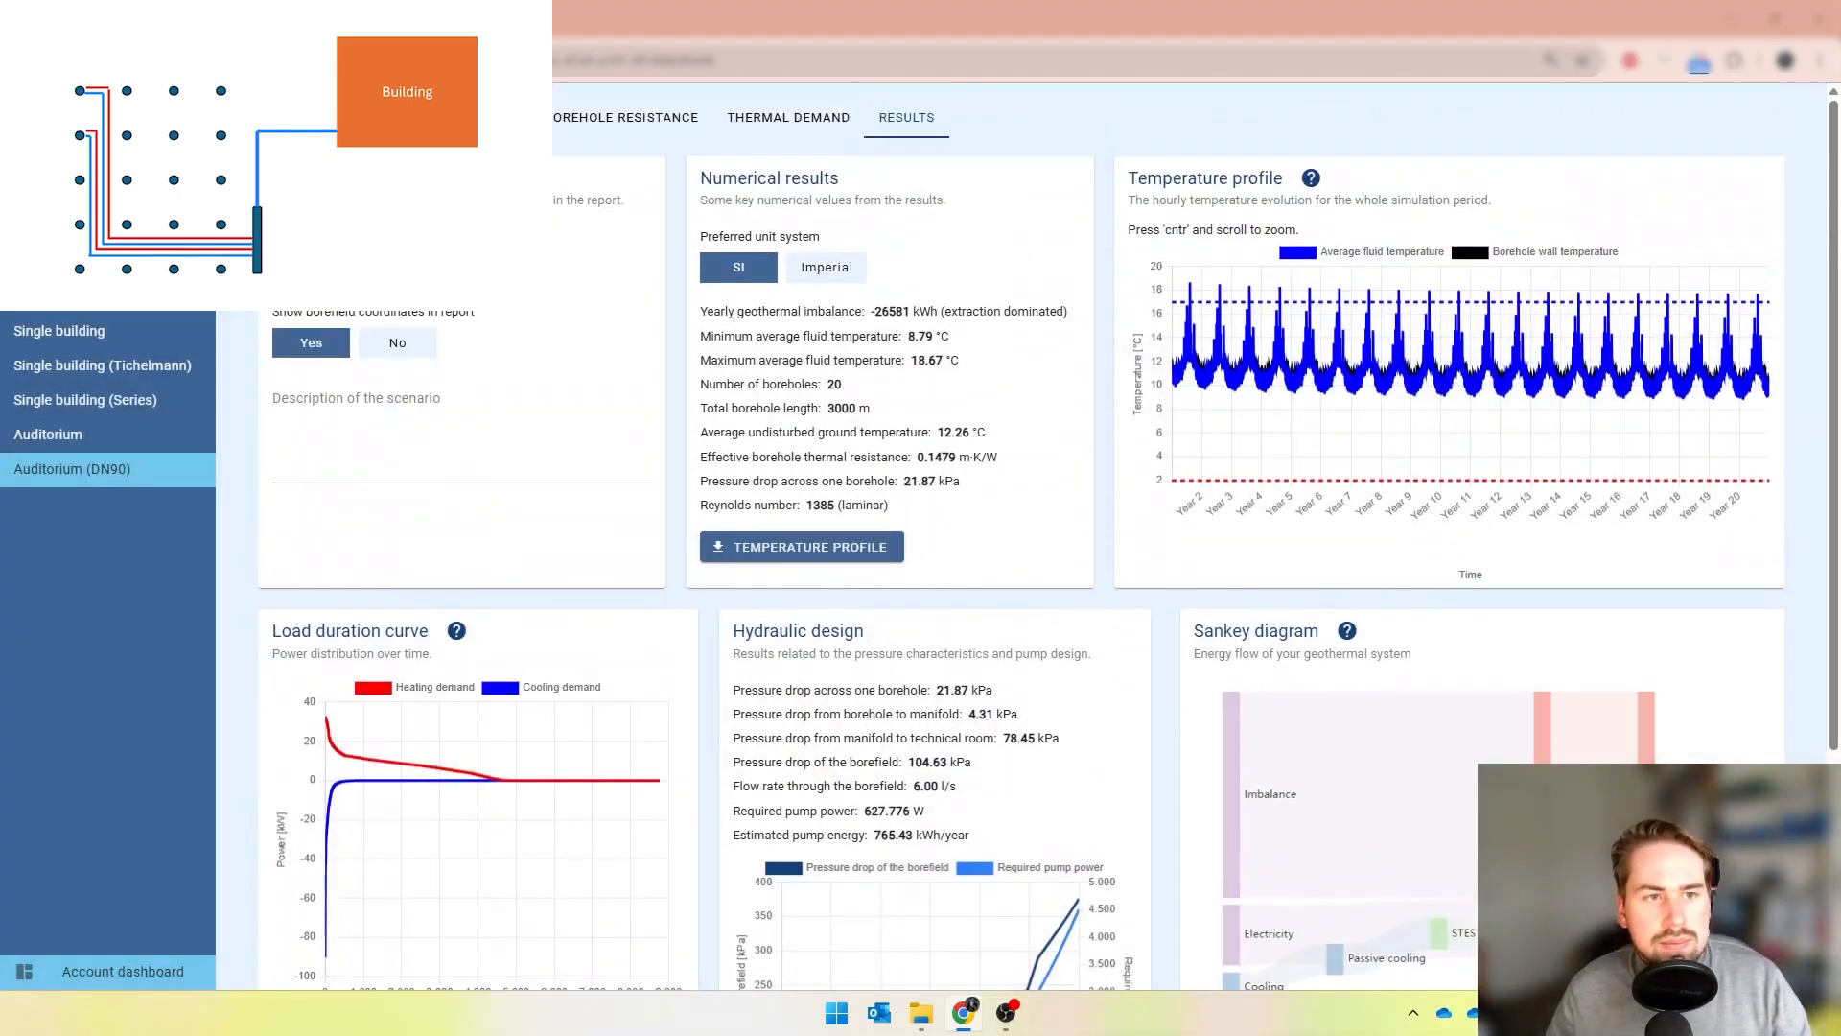
{"action": "left_click", "coordinate": [307, 117]}
{"action": "scroll", "coordinate": [1313, 683], "scroll_direction": "down", "scroll_amount": 2}
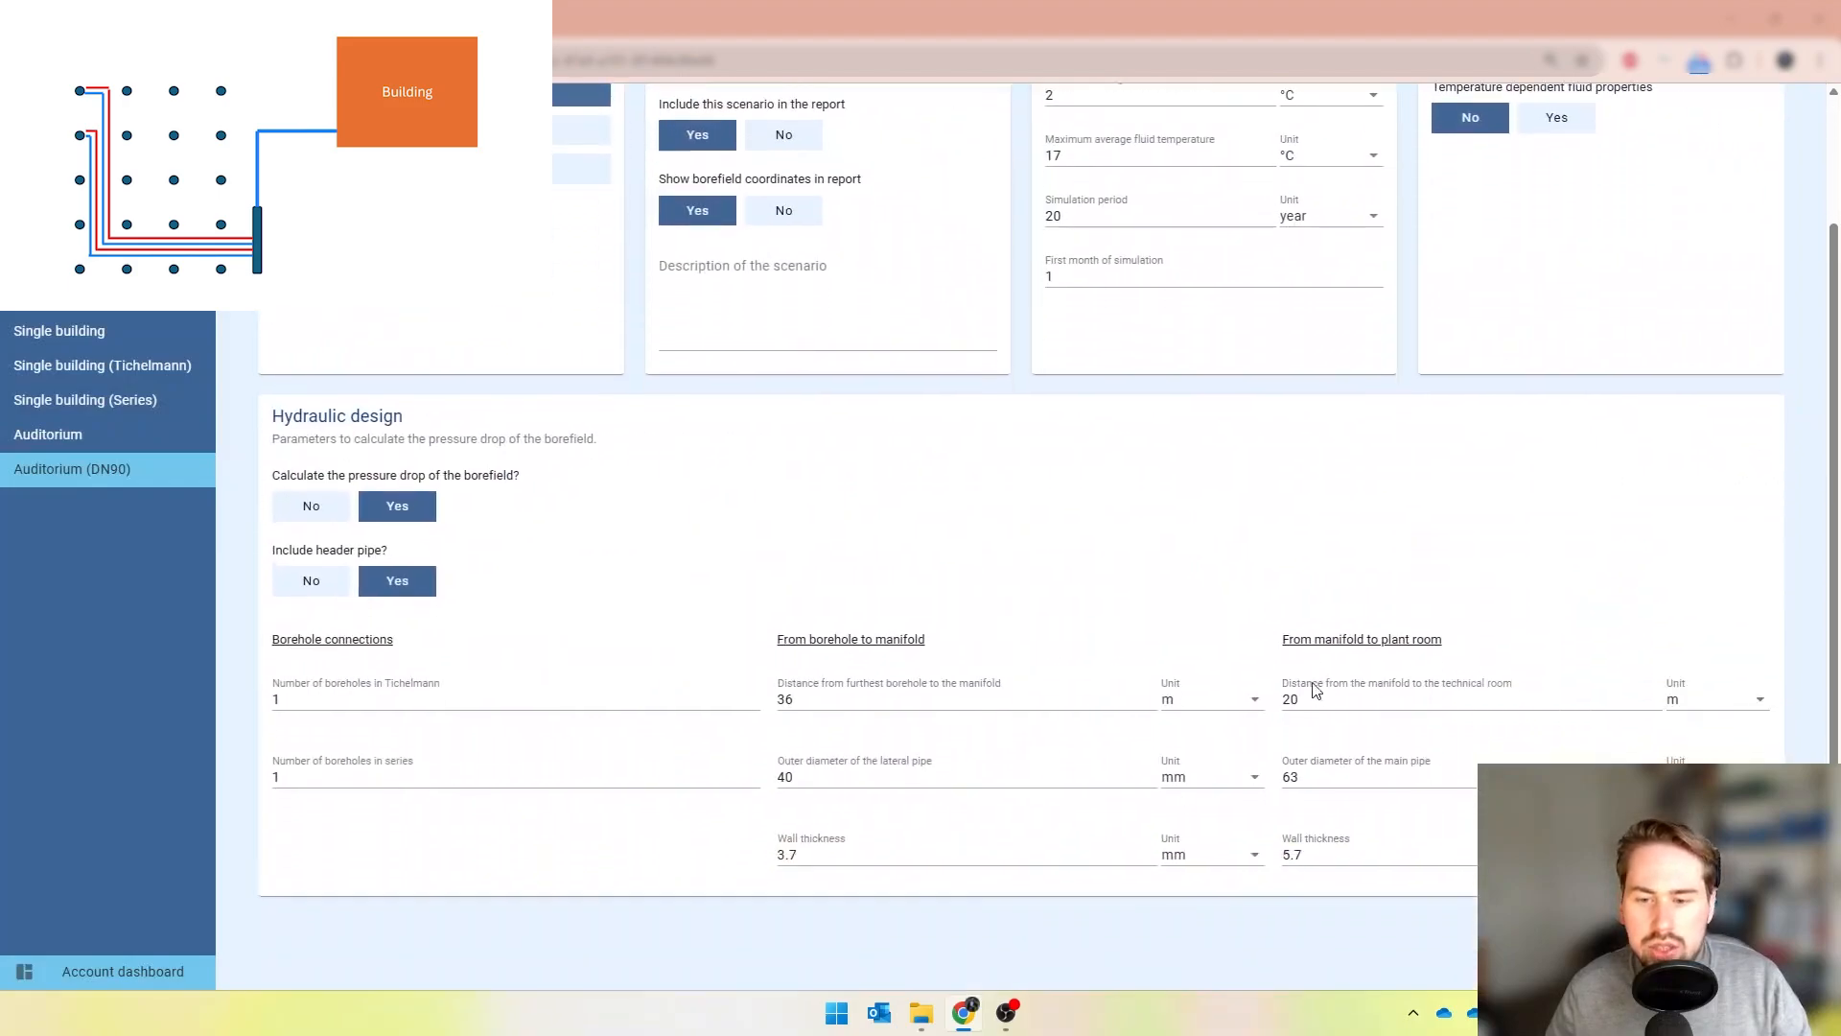
{"action": "left_click_drag", "start_coordinate": [1369, 756], "coordinate": [1192, 723]}
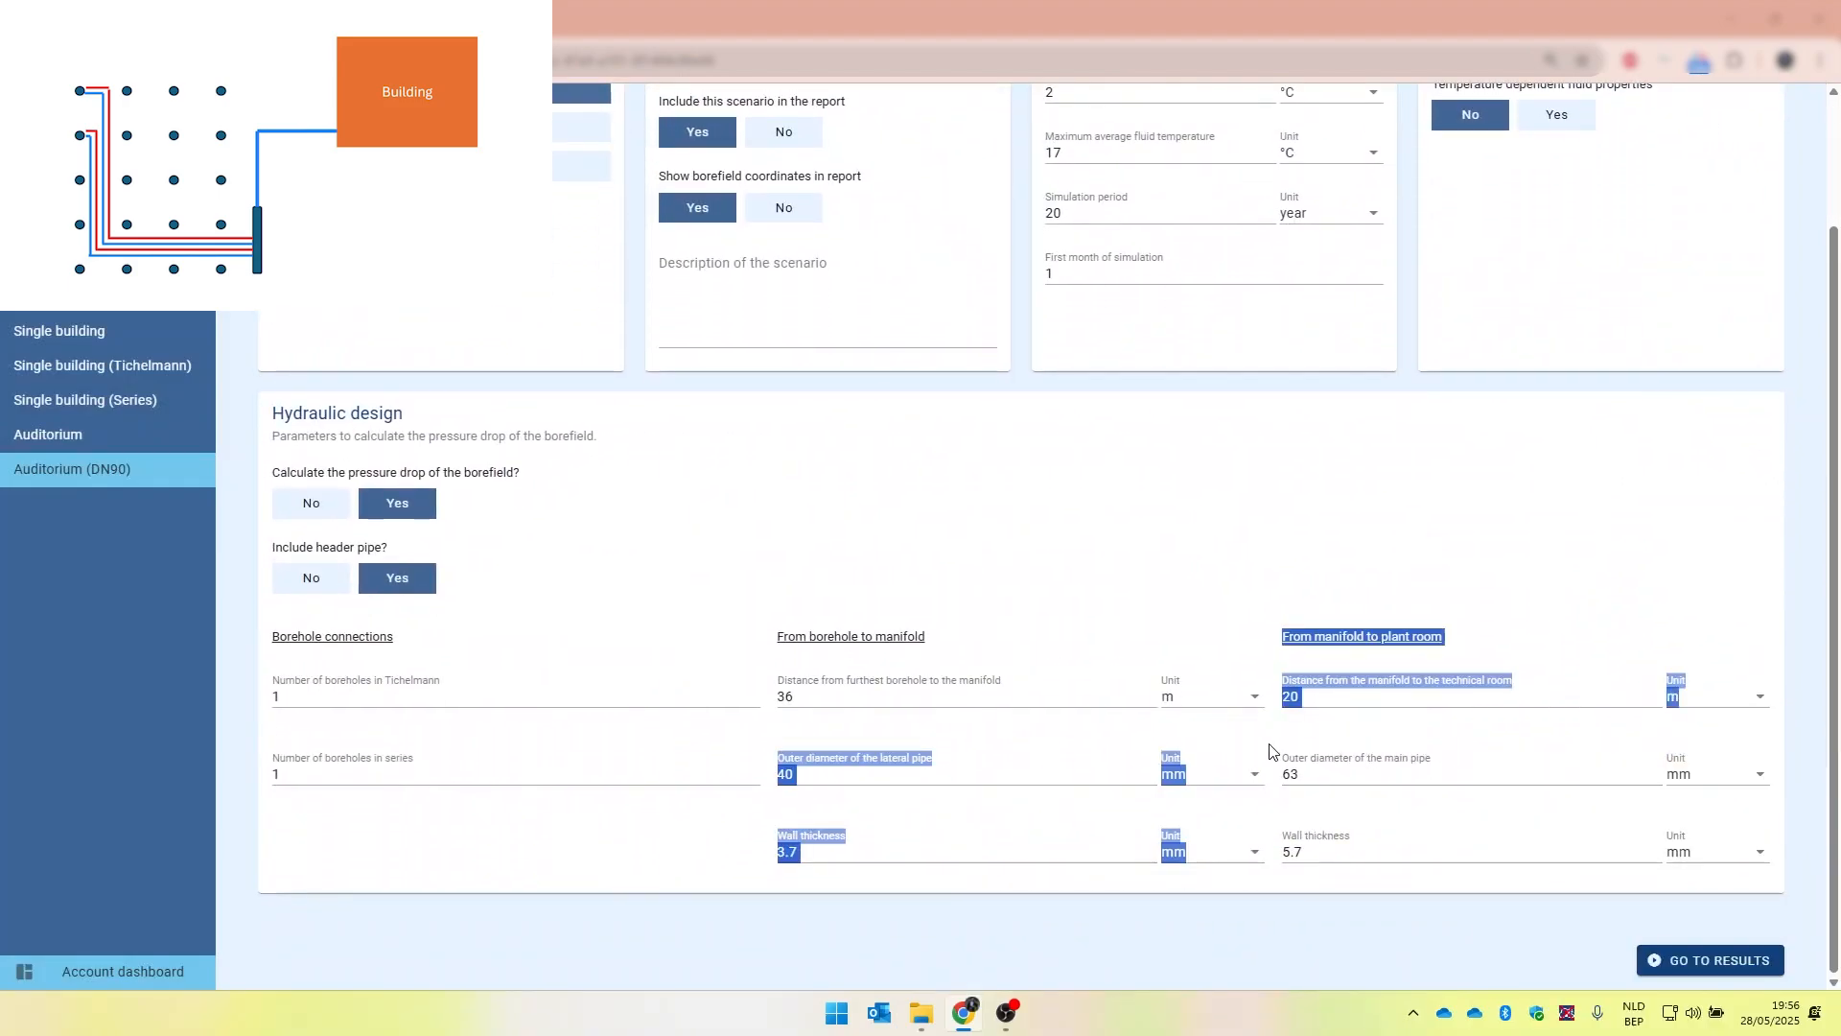
{"action": "double_click", "coordinate": [1324, 778]}
{"action": "type", "text": "90"}
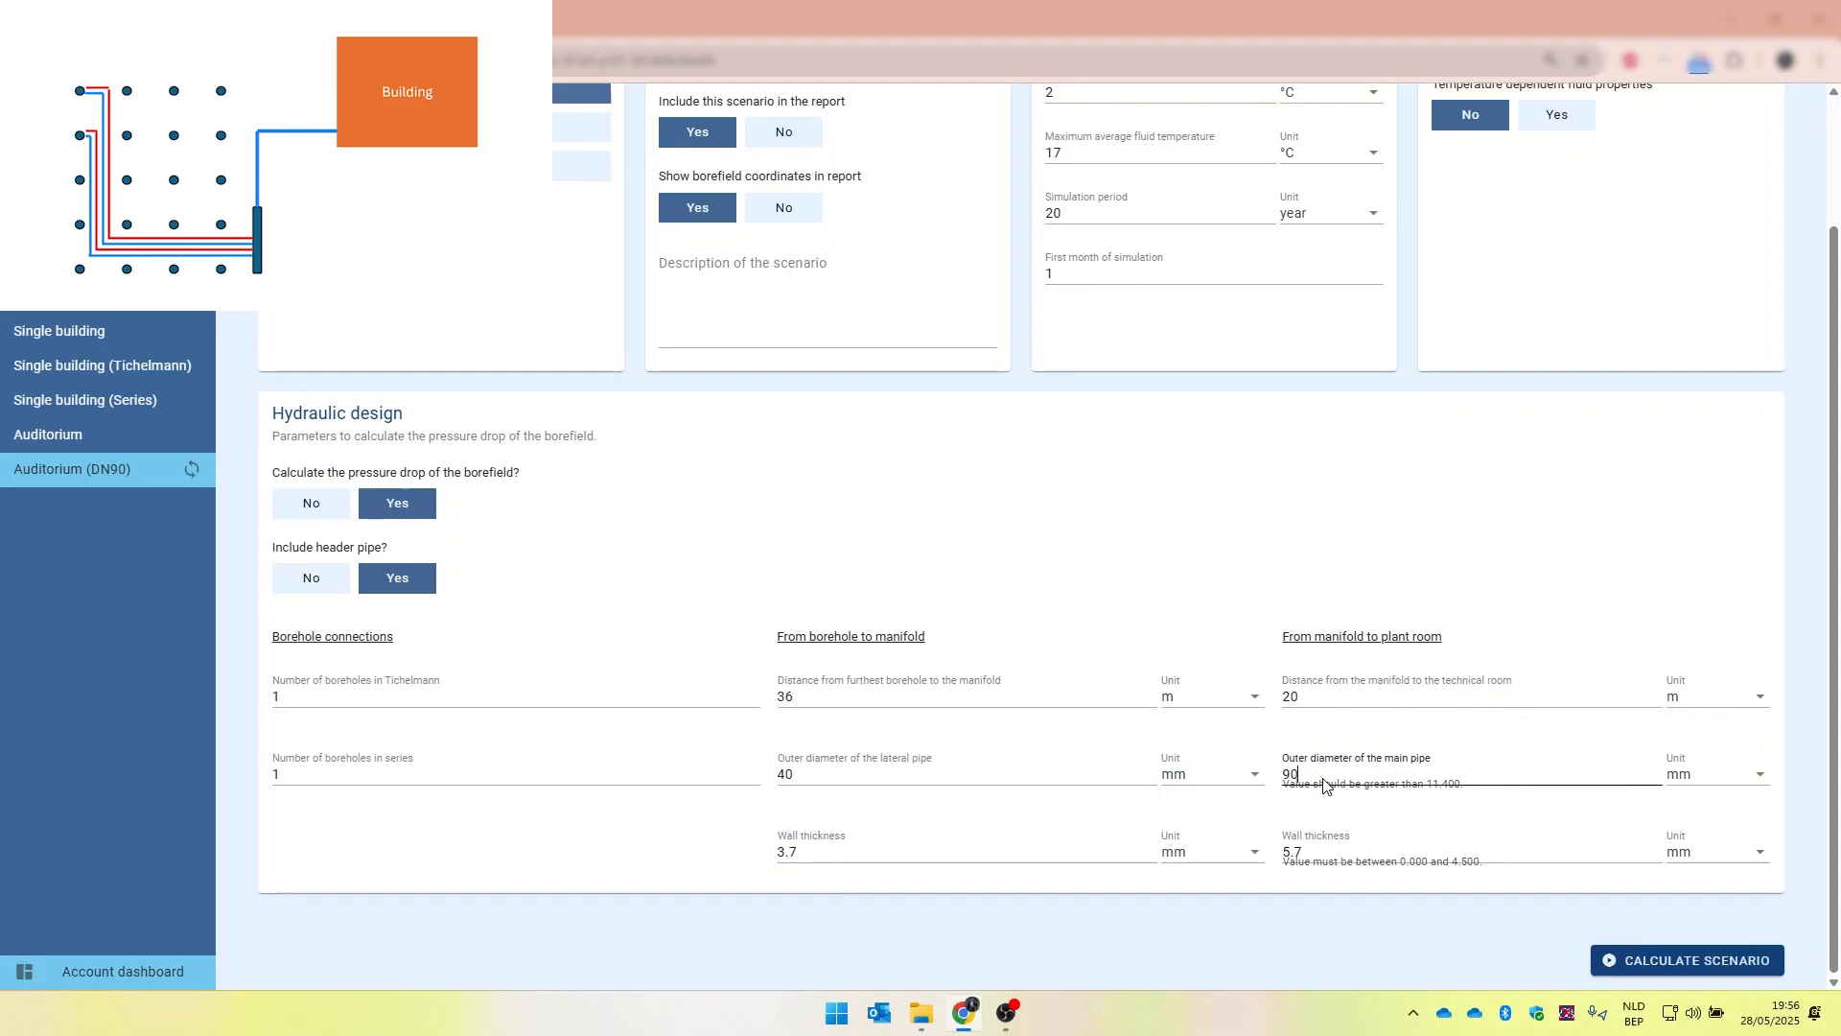
{"action": "left_click", "coordinate": [1306, 851]}
{"action": "double_click", "coordinate": [1306, 851]}
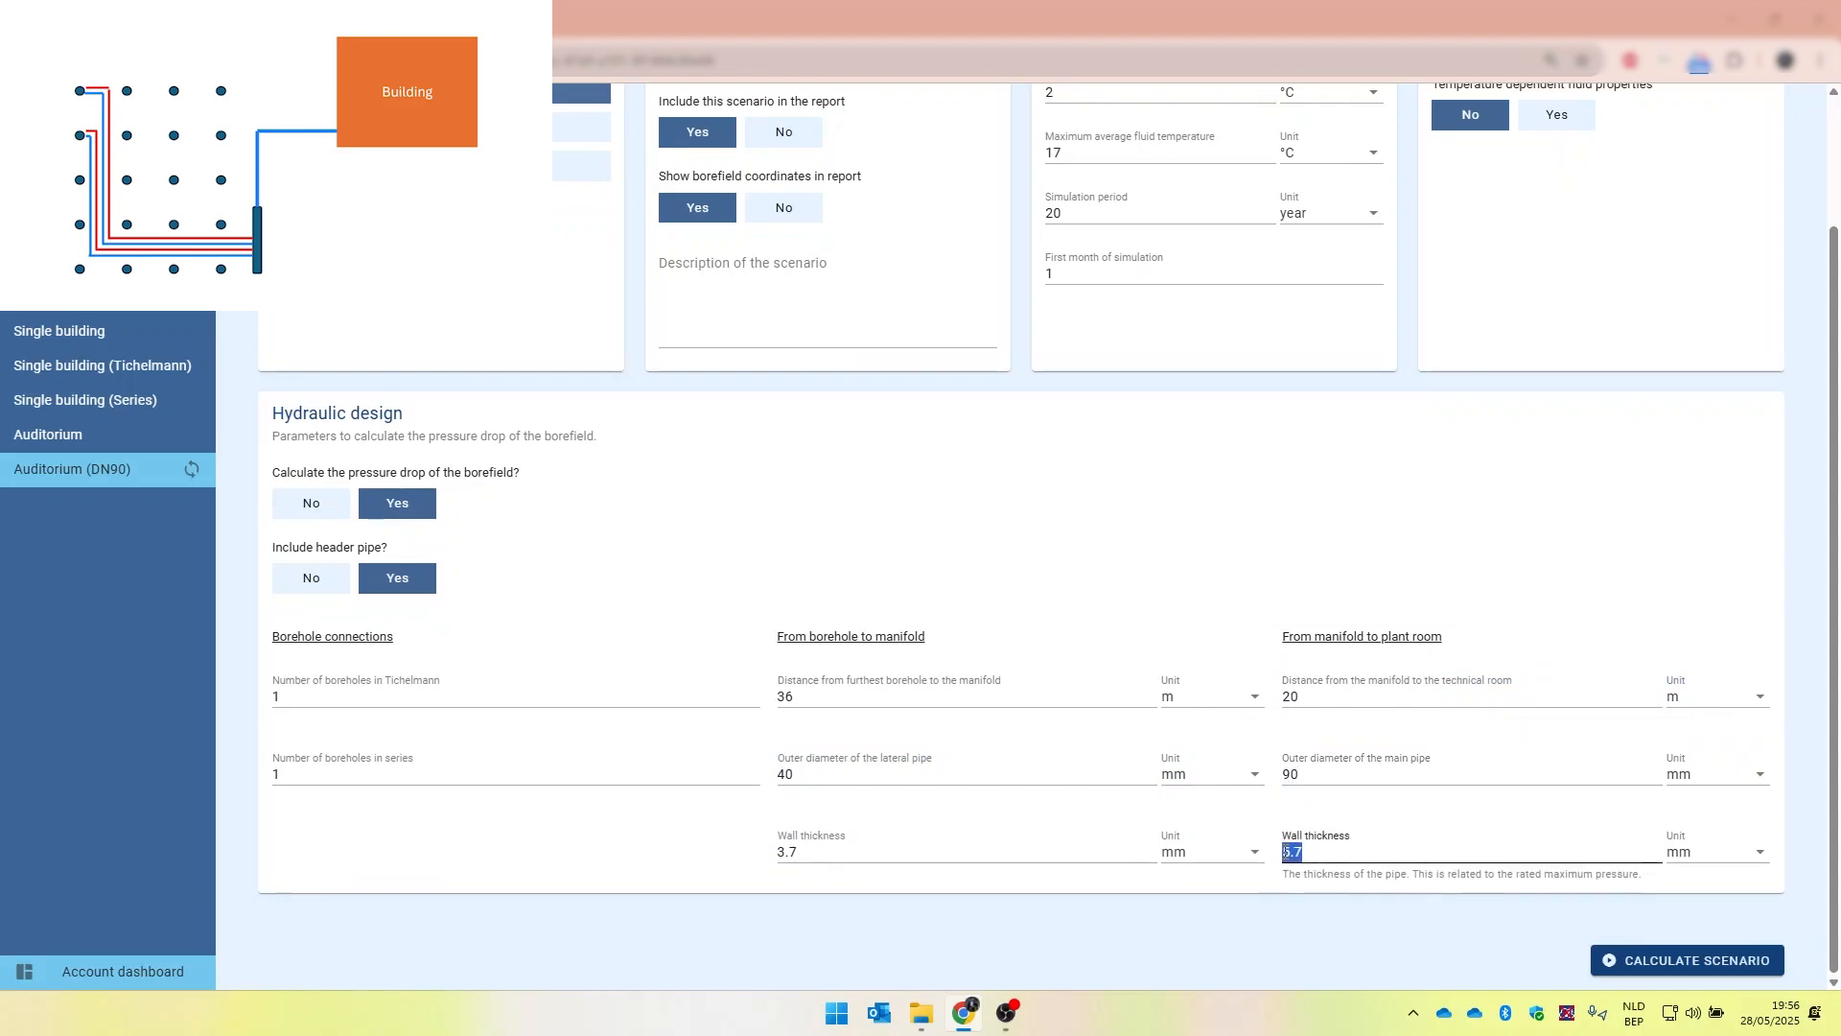
{"action": "type", "text": "8.2"}
{"action": "left_click", "coordinate": [1319, 940]}
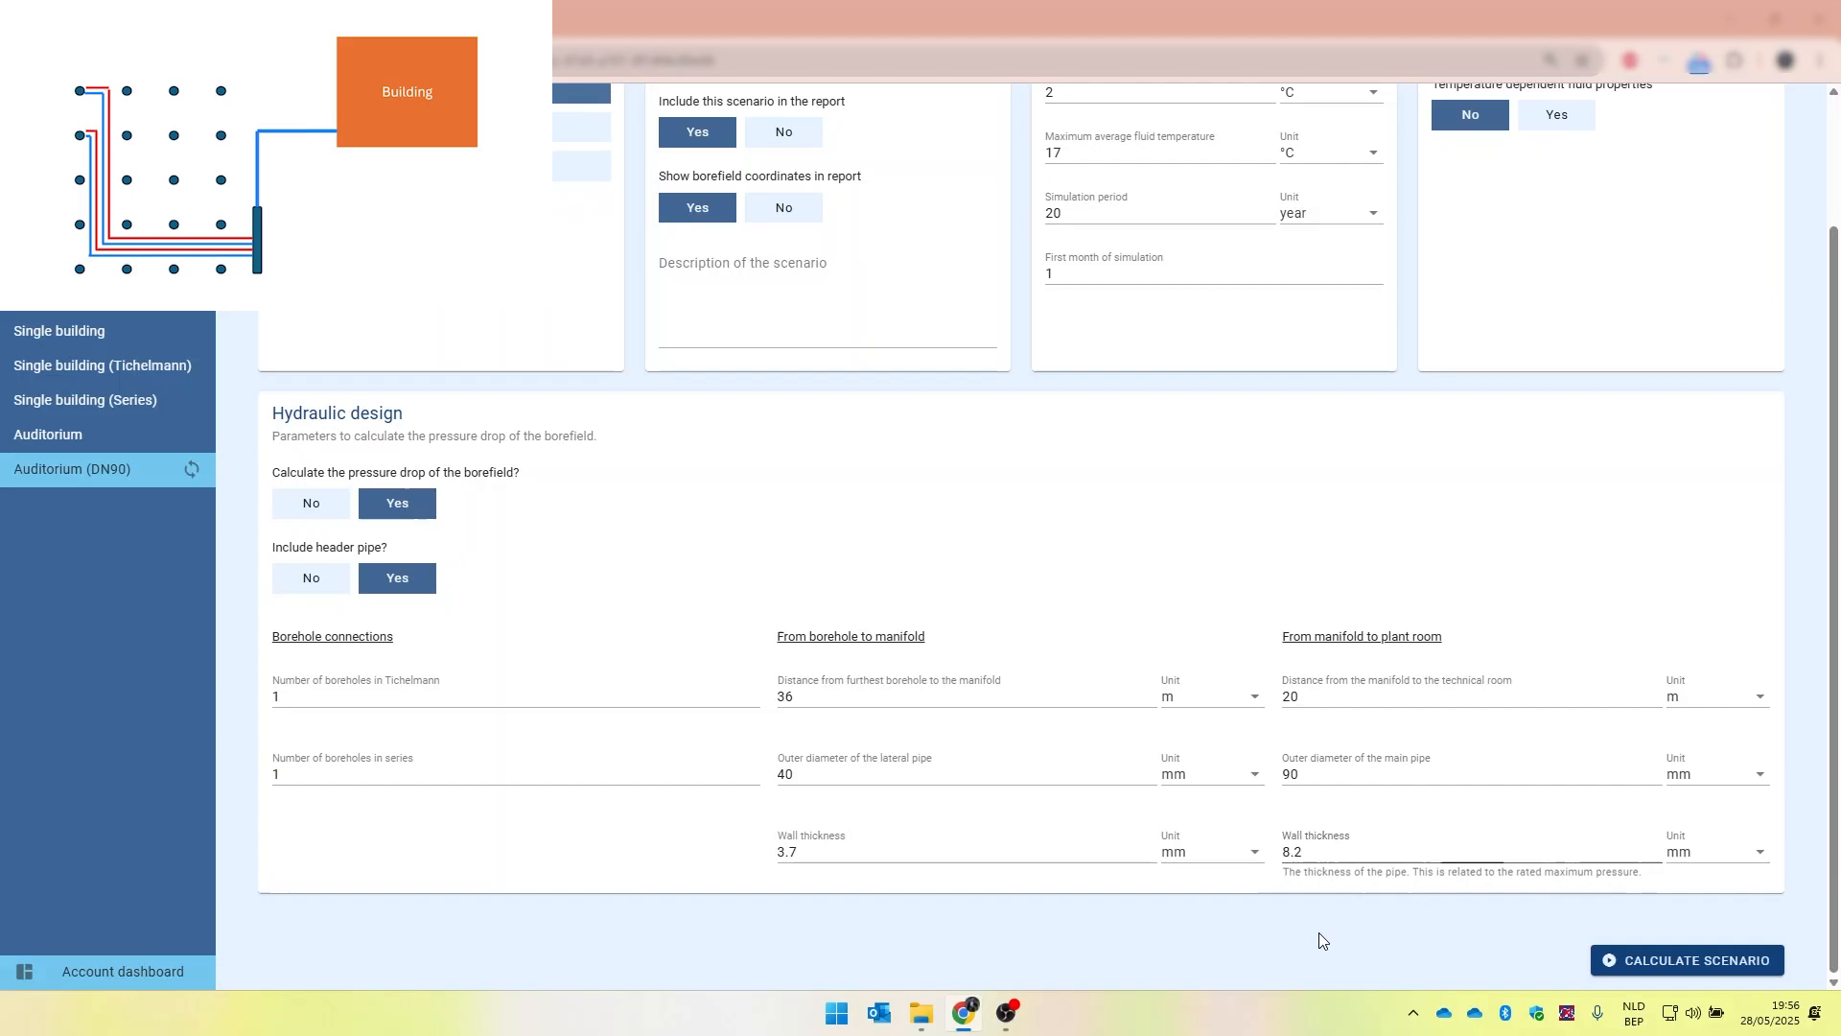
- Calculate the Auditorium (DN90) scenario and compare its hydraulic design results with those of the Auditorium scenario
{"action": "left_click", "coordinate": [1633, 964]}
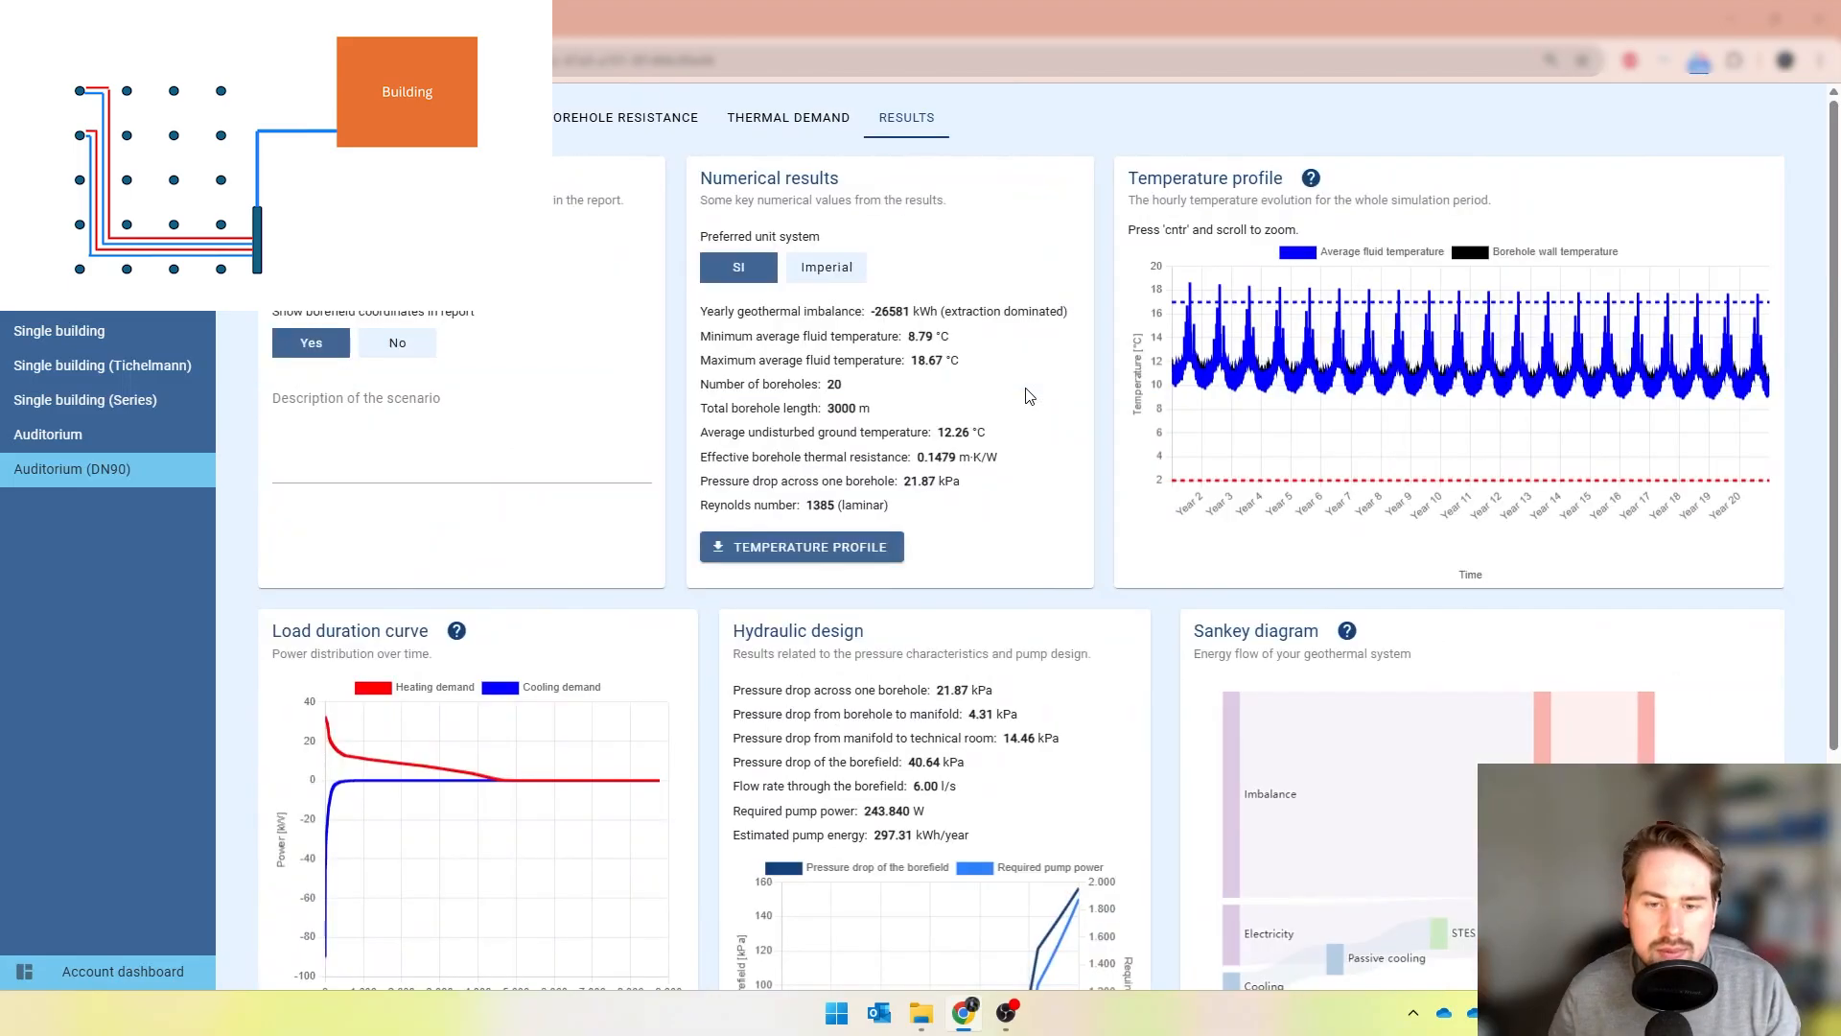
{"action": "scroll", "coordinate": [1028, 395], "scroll_direction": "down", "scroll_amount": 2}
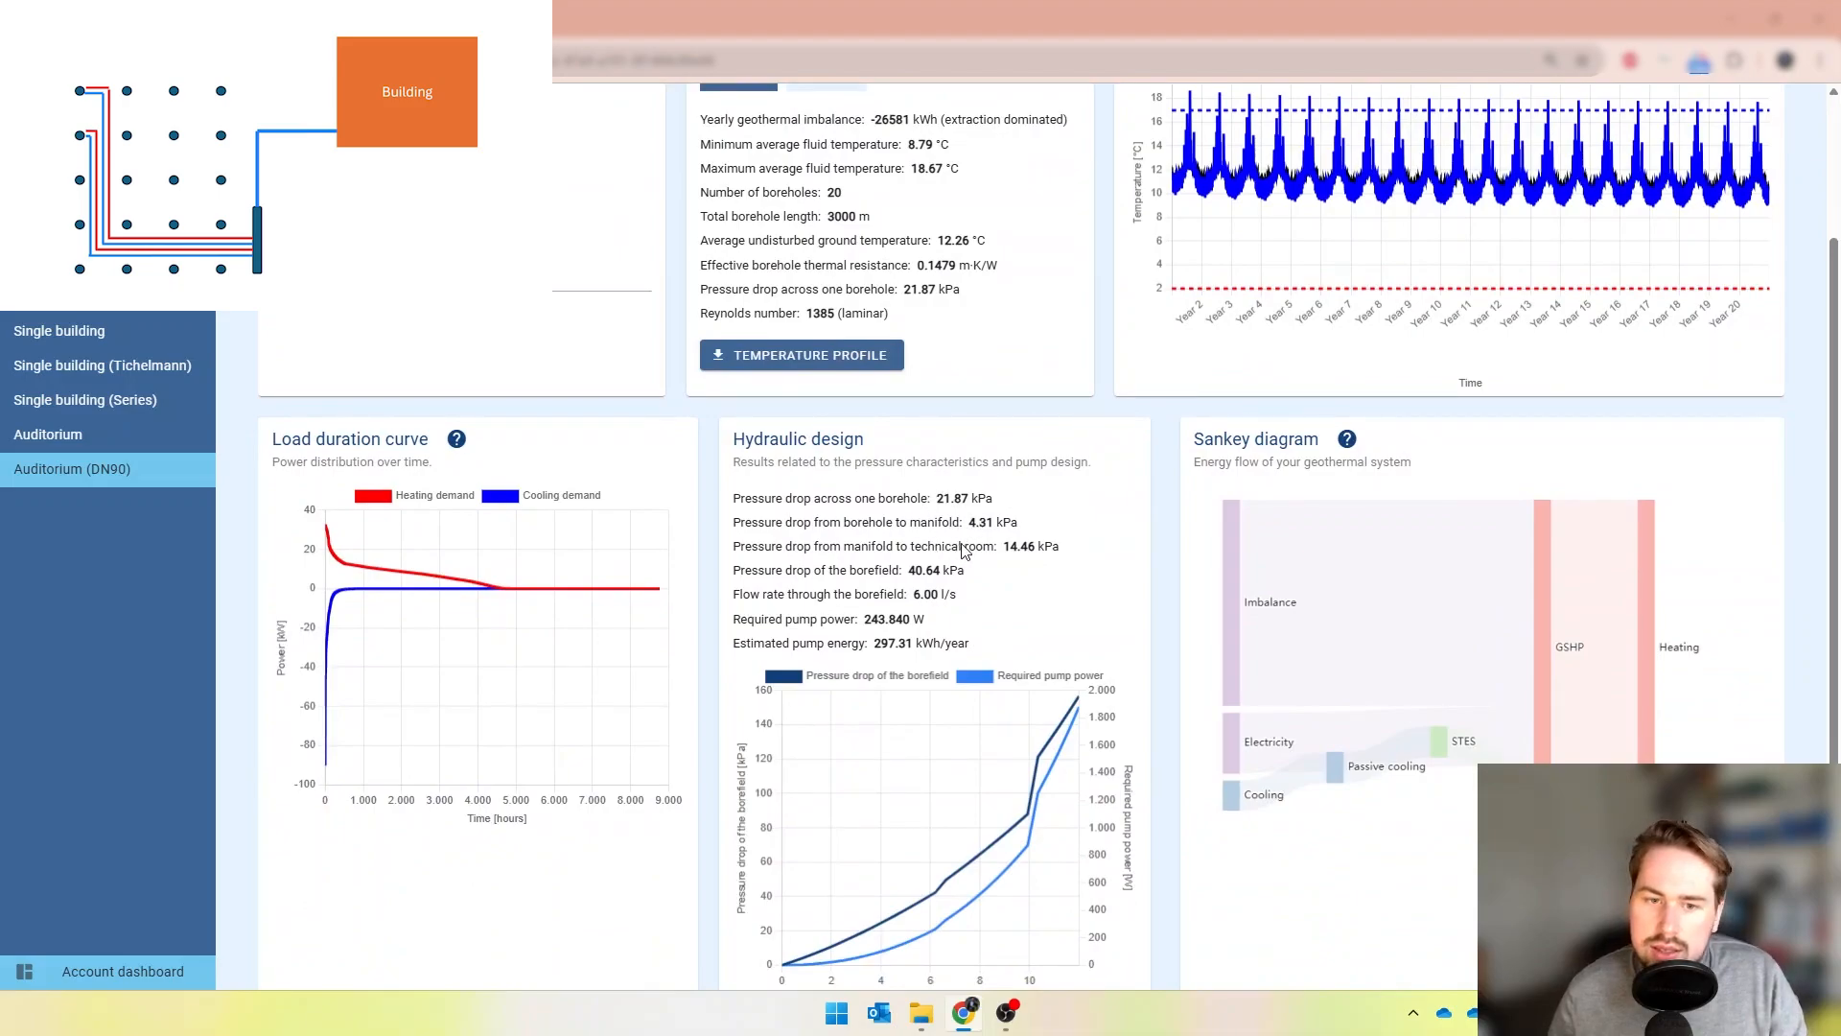
{"action": "left_click_drag", "start_coordinate": [1064, 551], "coordinate": [714, 554]}
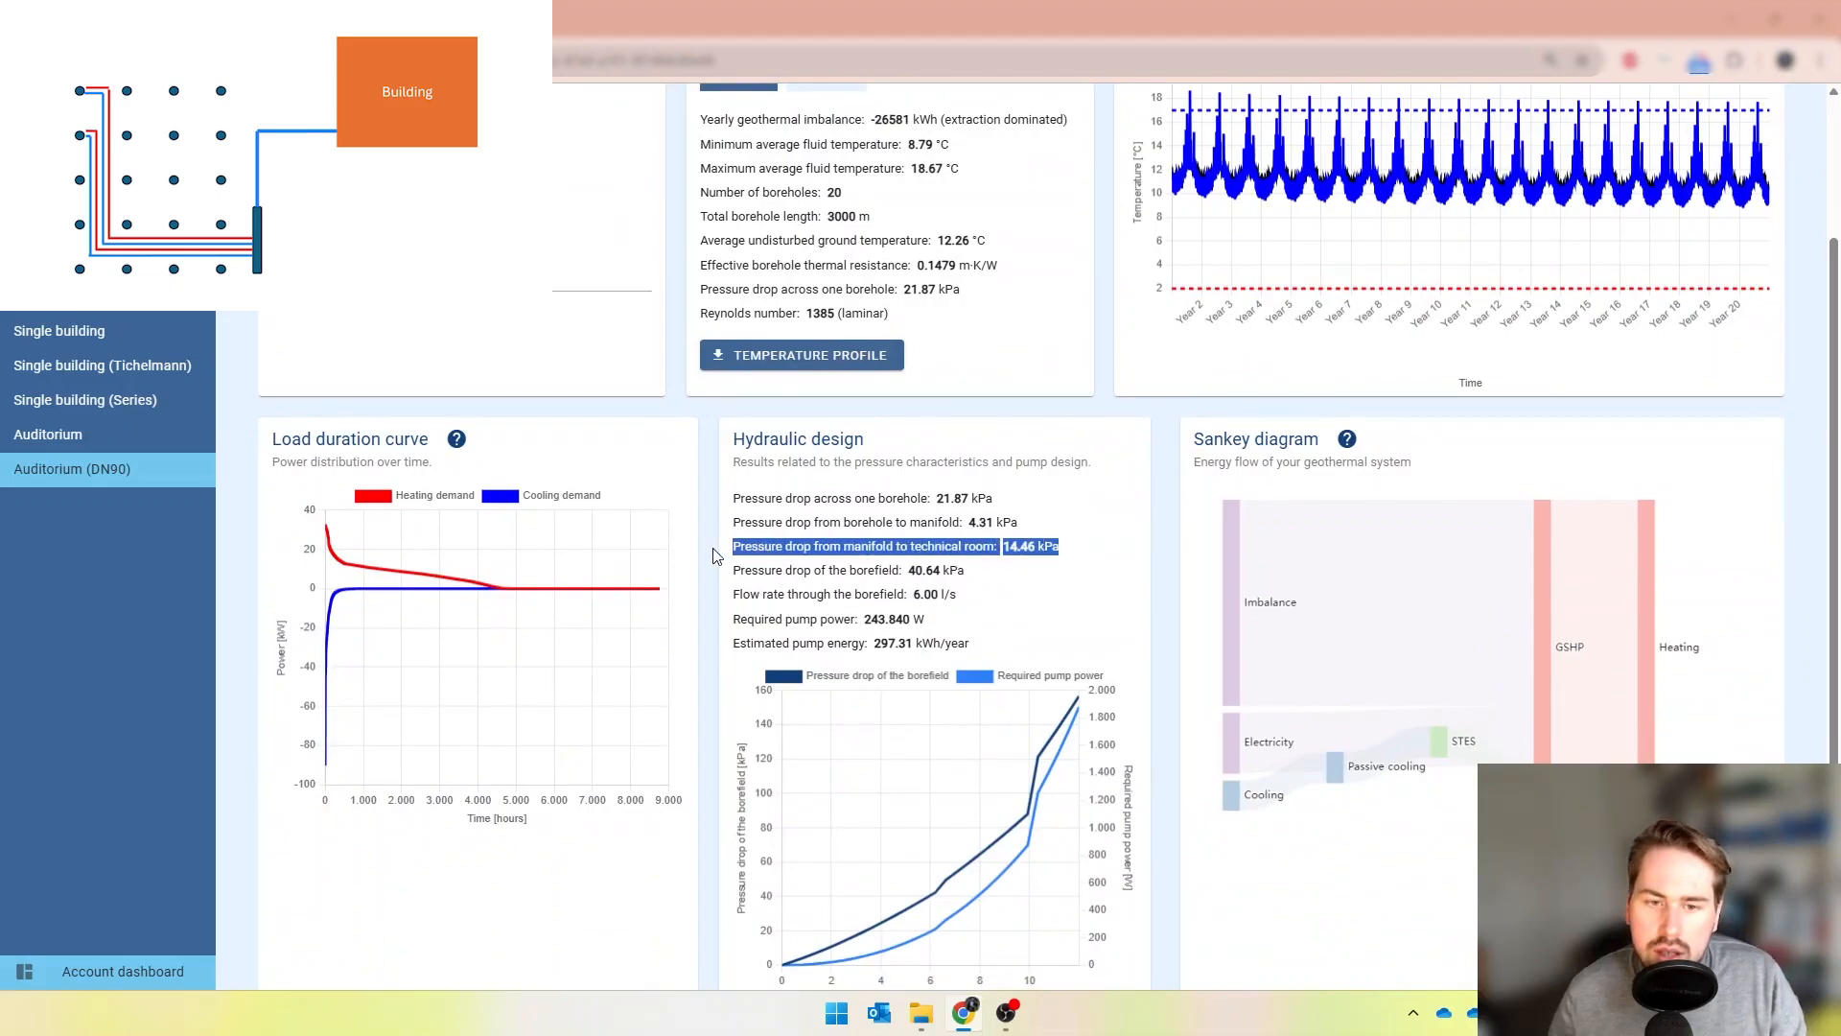
{"action": "left_click", "coordinate": [1020, 567]}
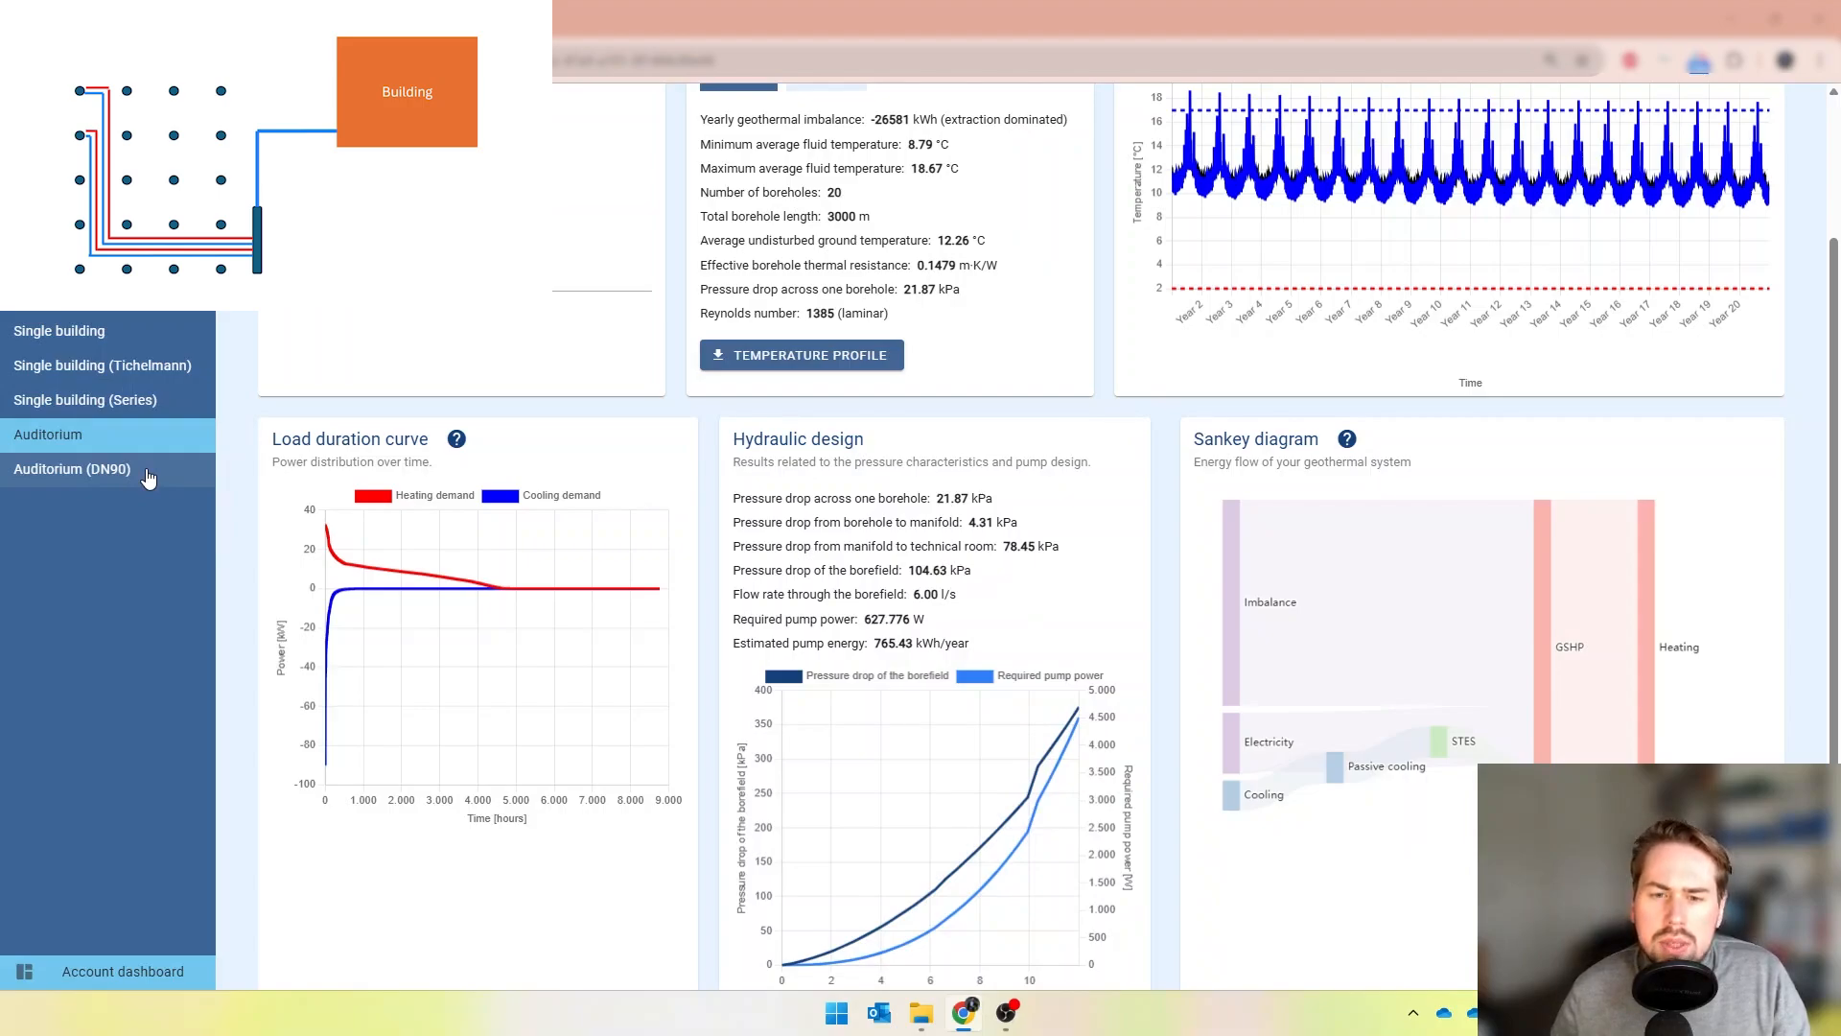
{"action": "left_click", "coordinate": [149, 477]}
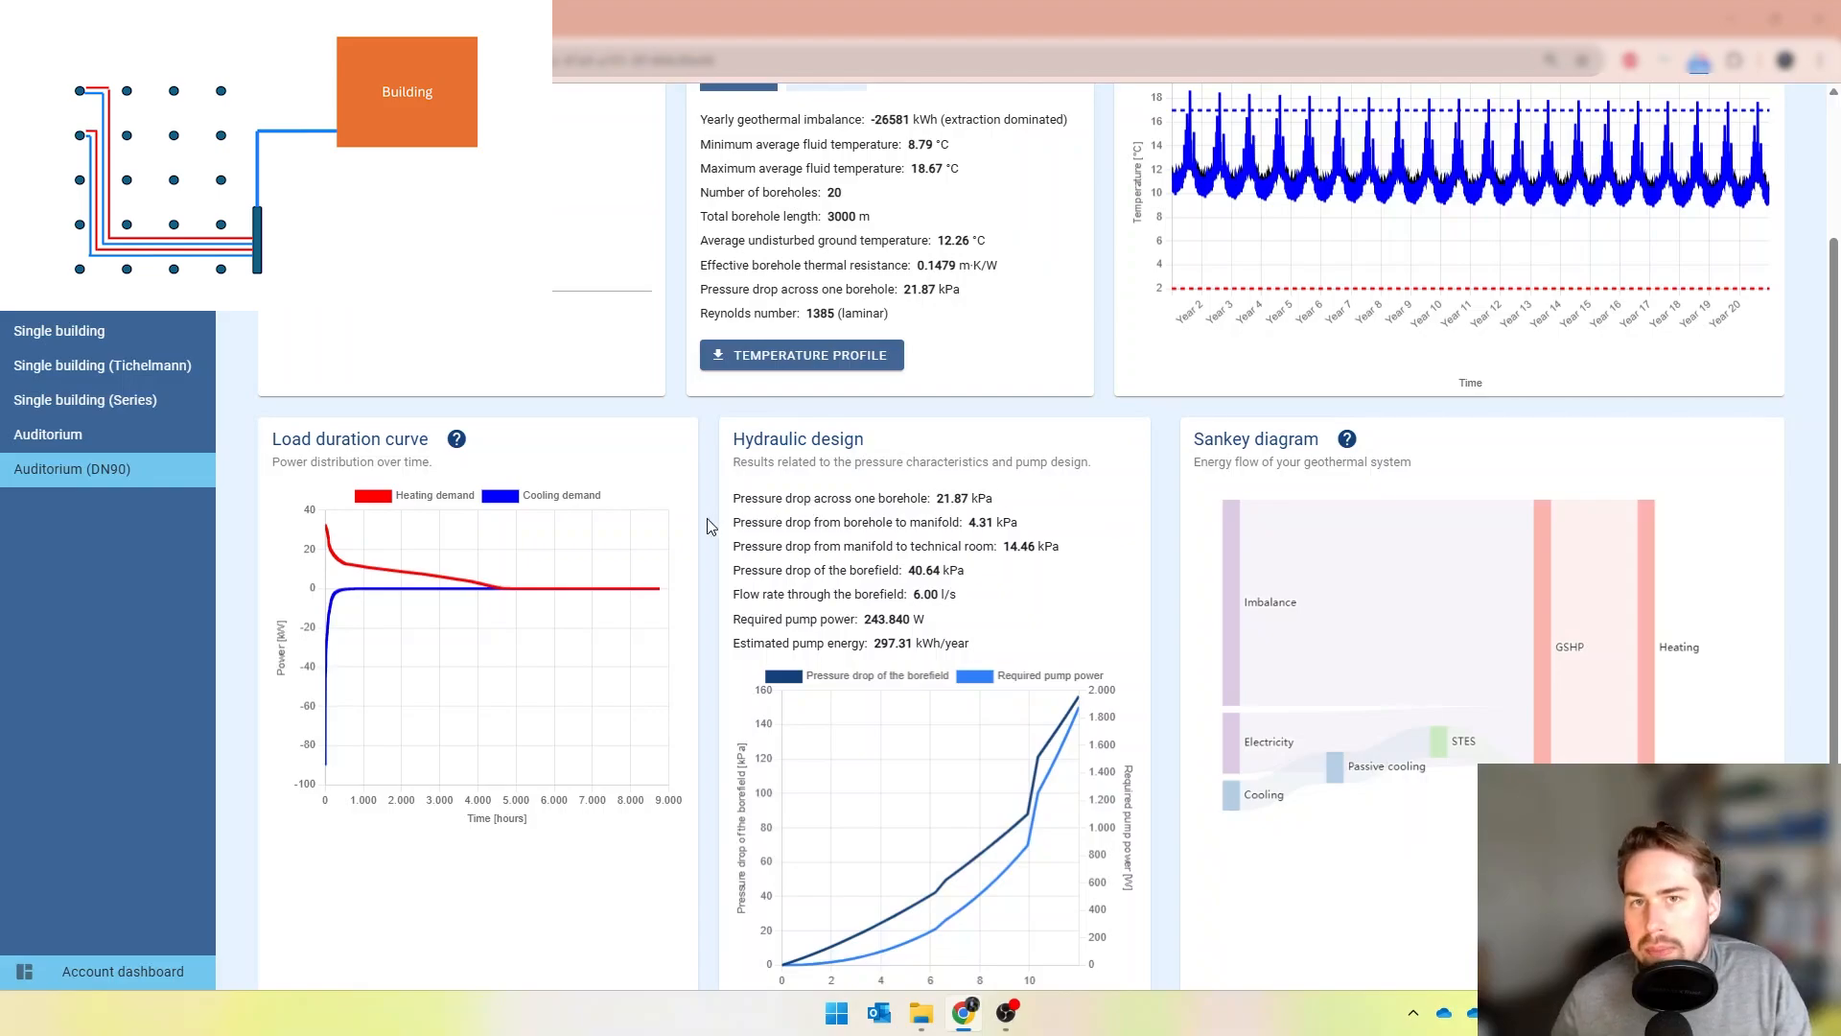
- Duplicate the Auditorium (DN90) scenario and name the copy "Auditorium (DN90, Tichelmann)"
{"action": "scroll", "coordinate": [707, 519], "scroll_direction": "up", "scroll_amount": 1}
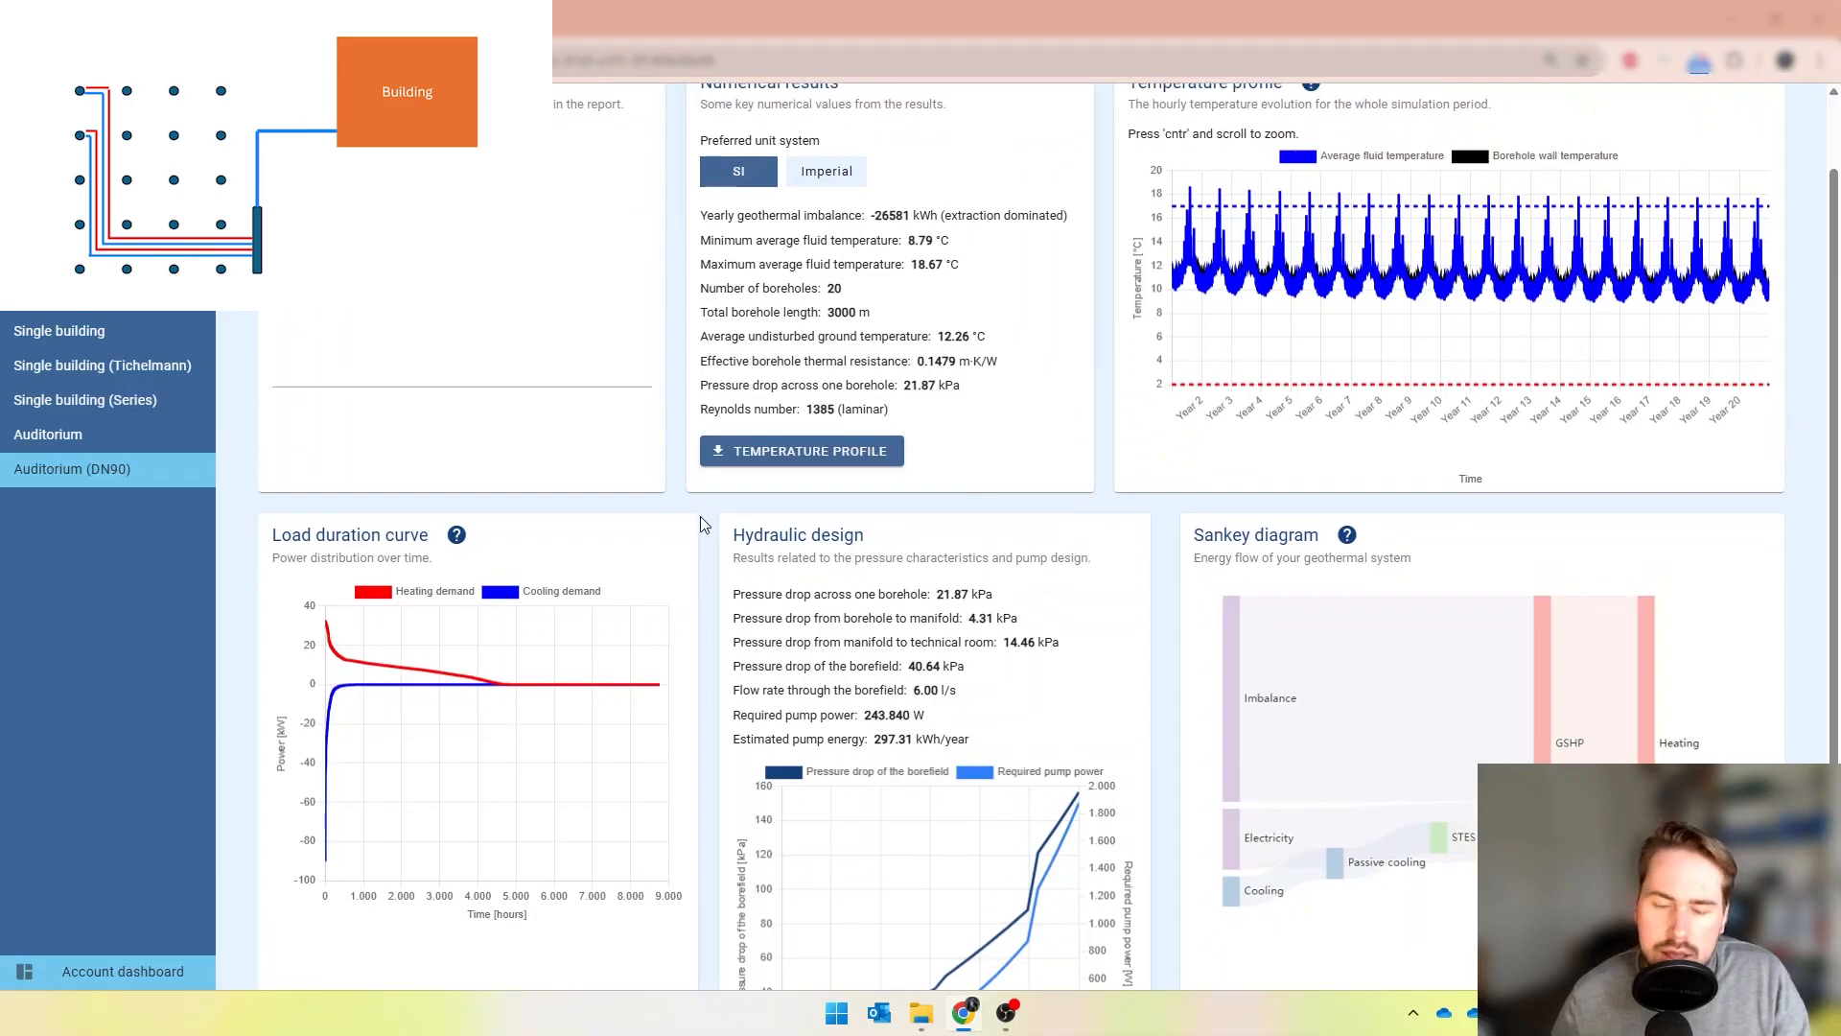
{"action": "scroll", "coordinate": [685, 516], "scroll_direction": "up", "scroll_amount": 1}
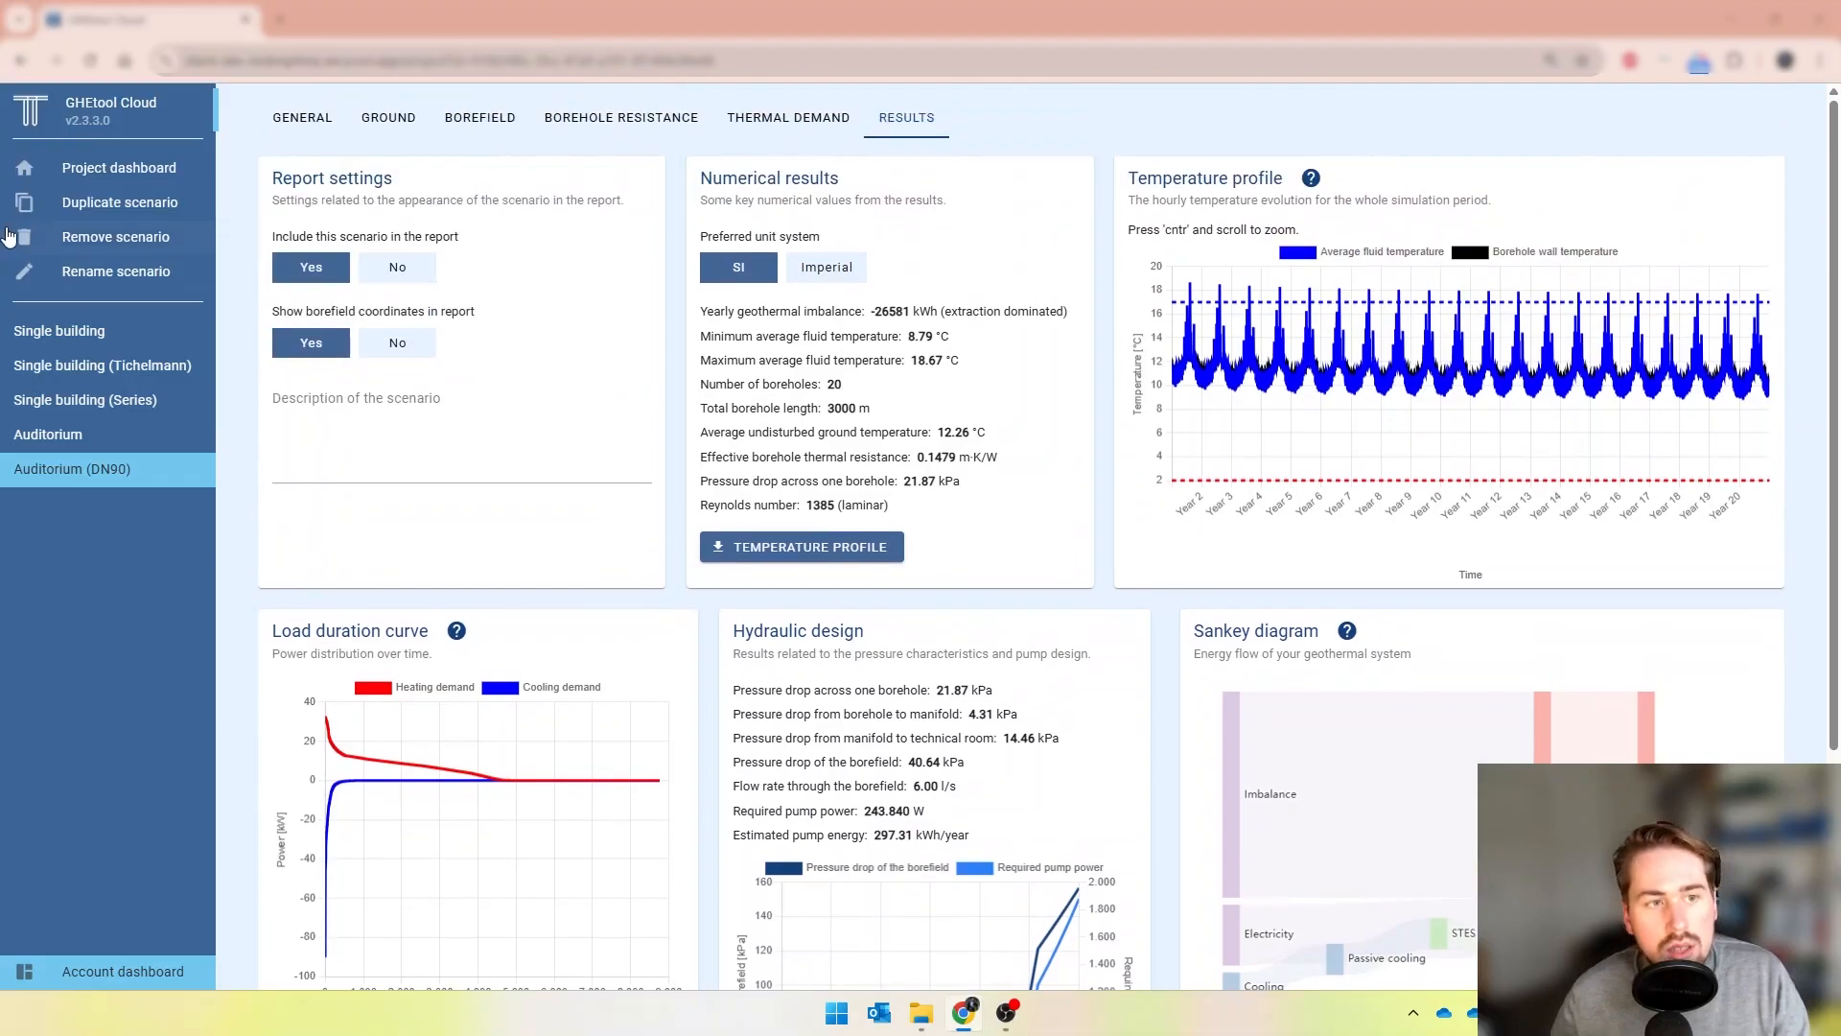
{"action": "left_click", "coordinate": [94, 199]}
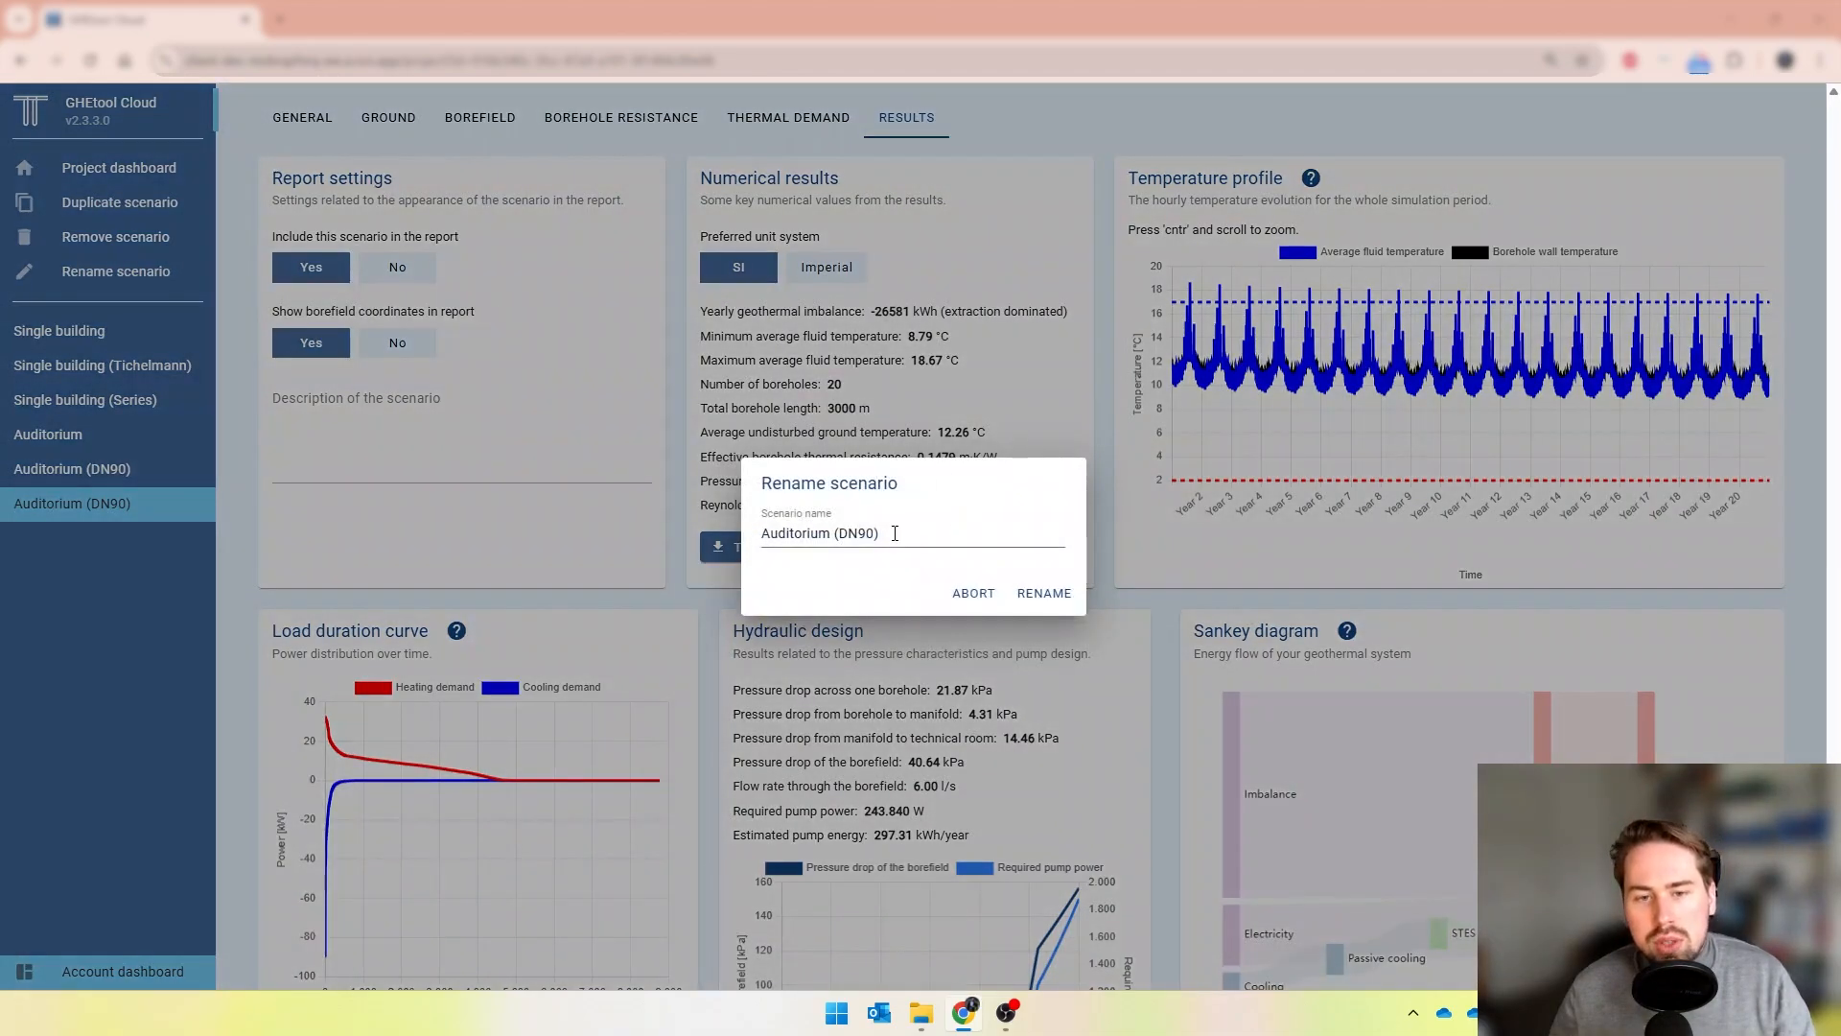
{"action": "left_click", "coordinate": [874, 534]}
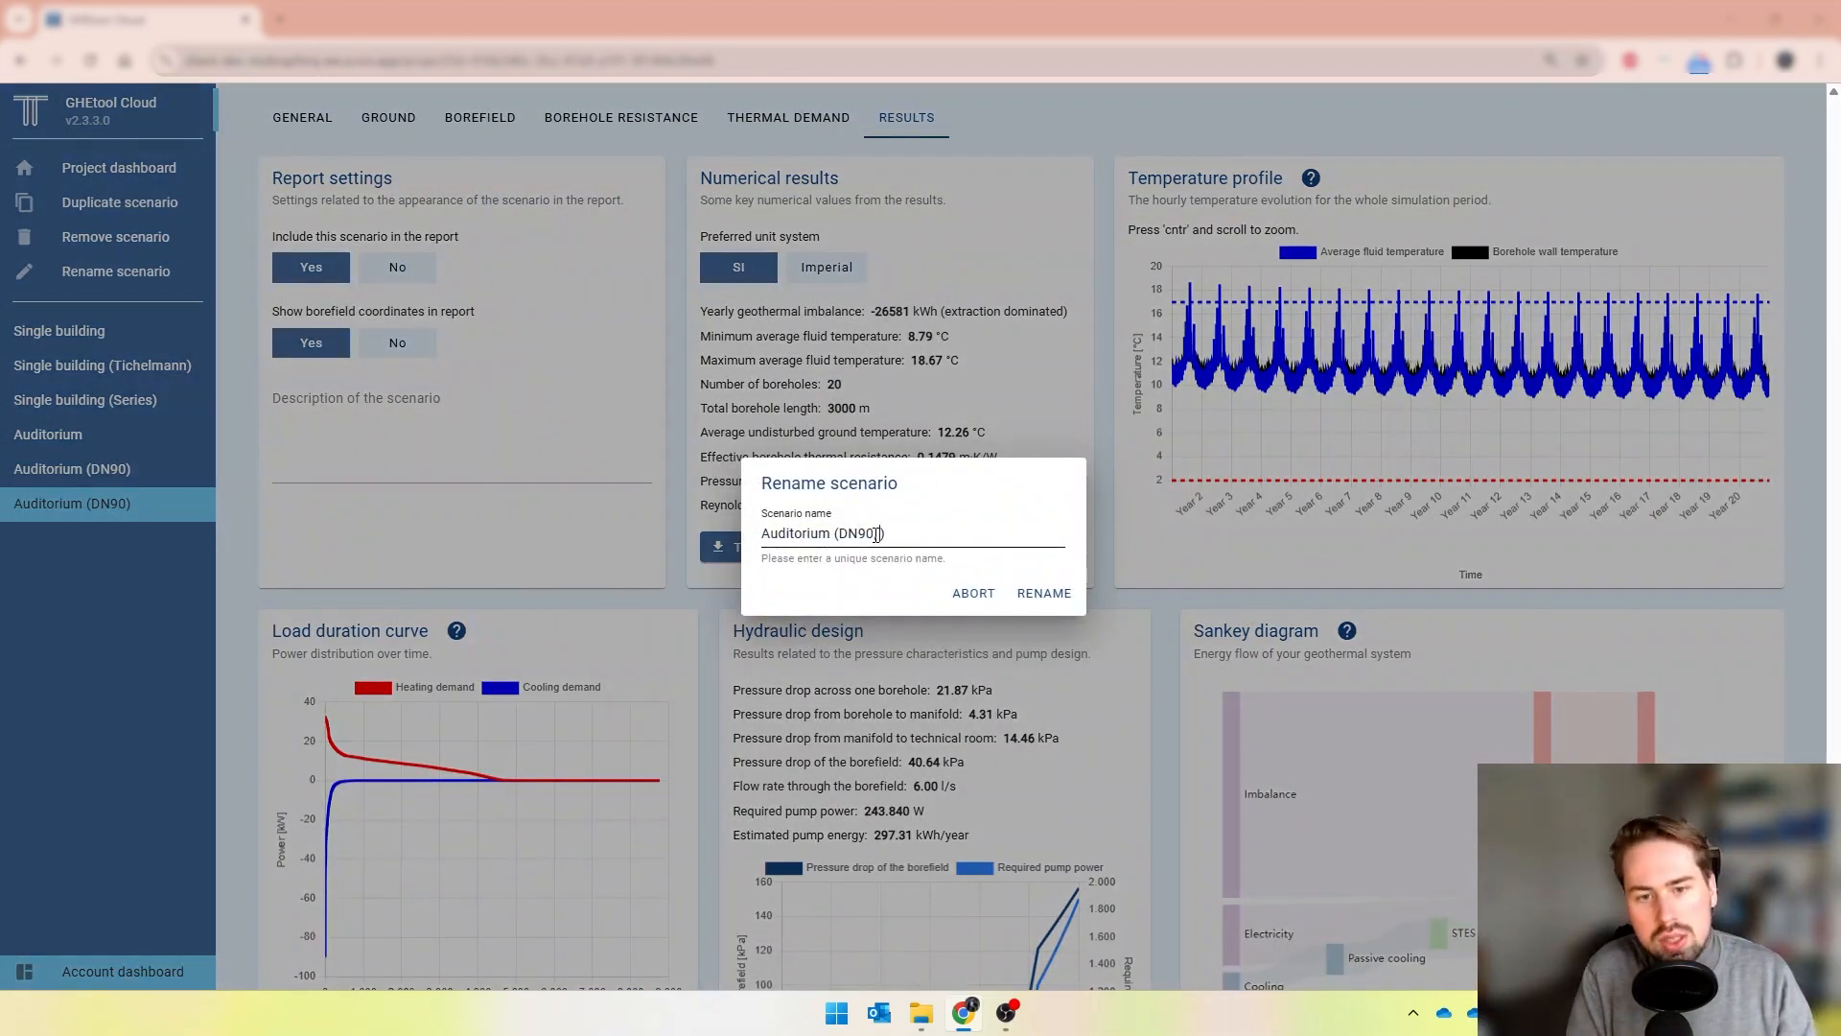
{"action": "type", "text": "Tichelmann"}
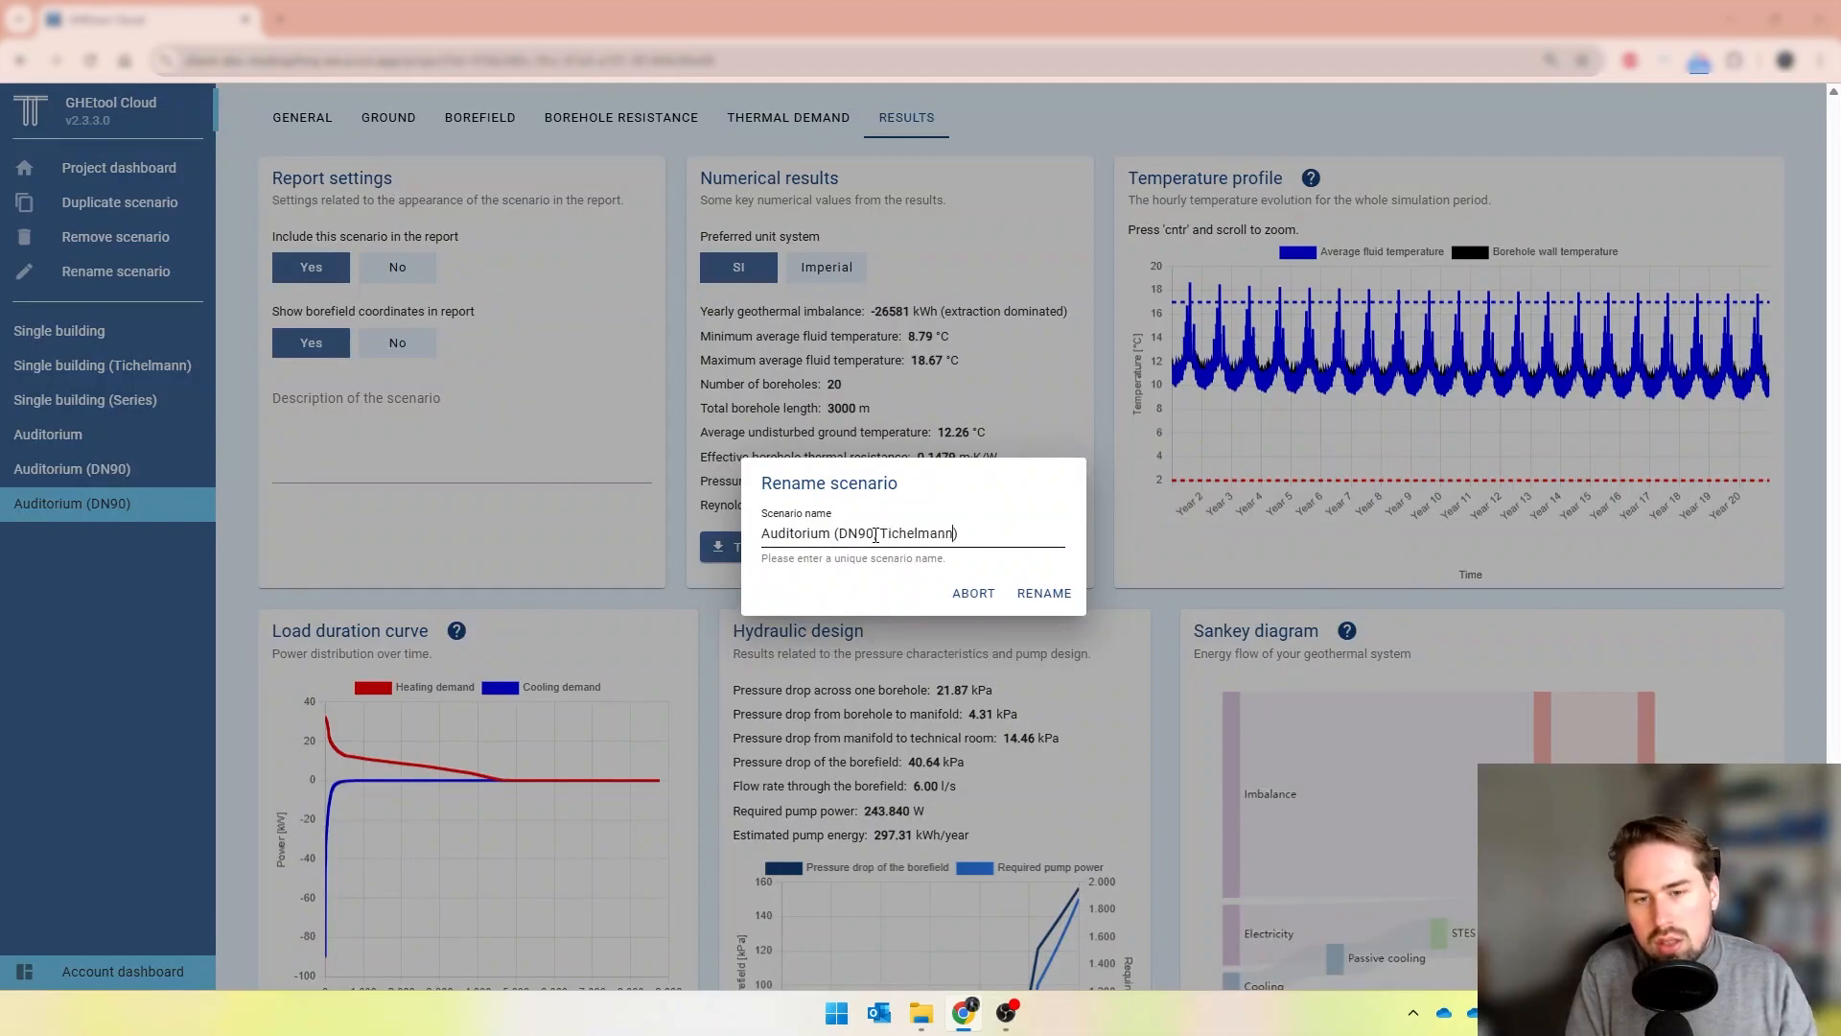
{"action": "key", "text": "Return"}
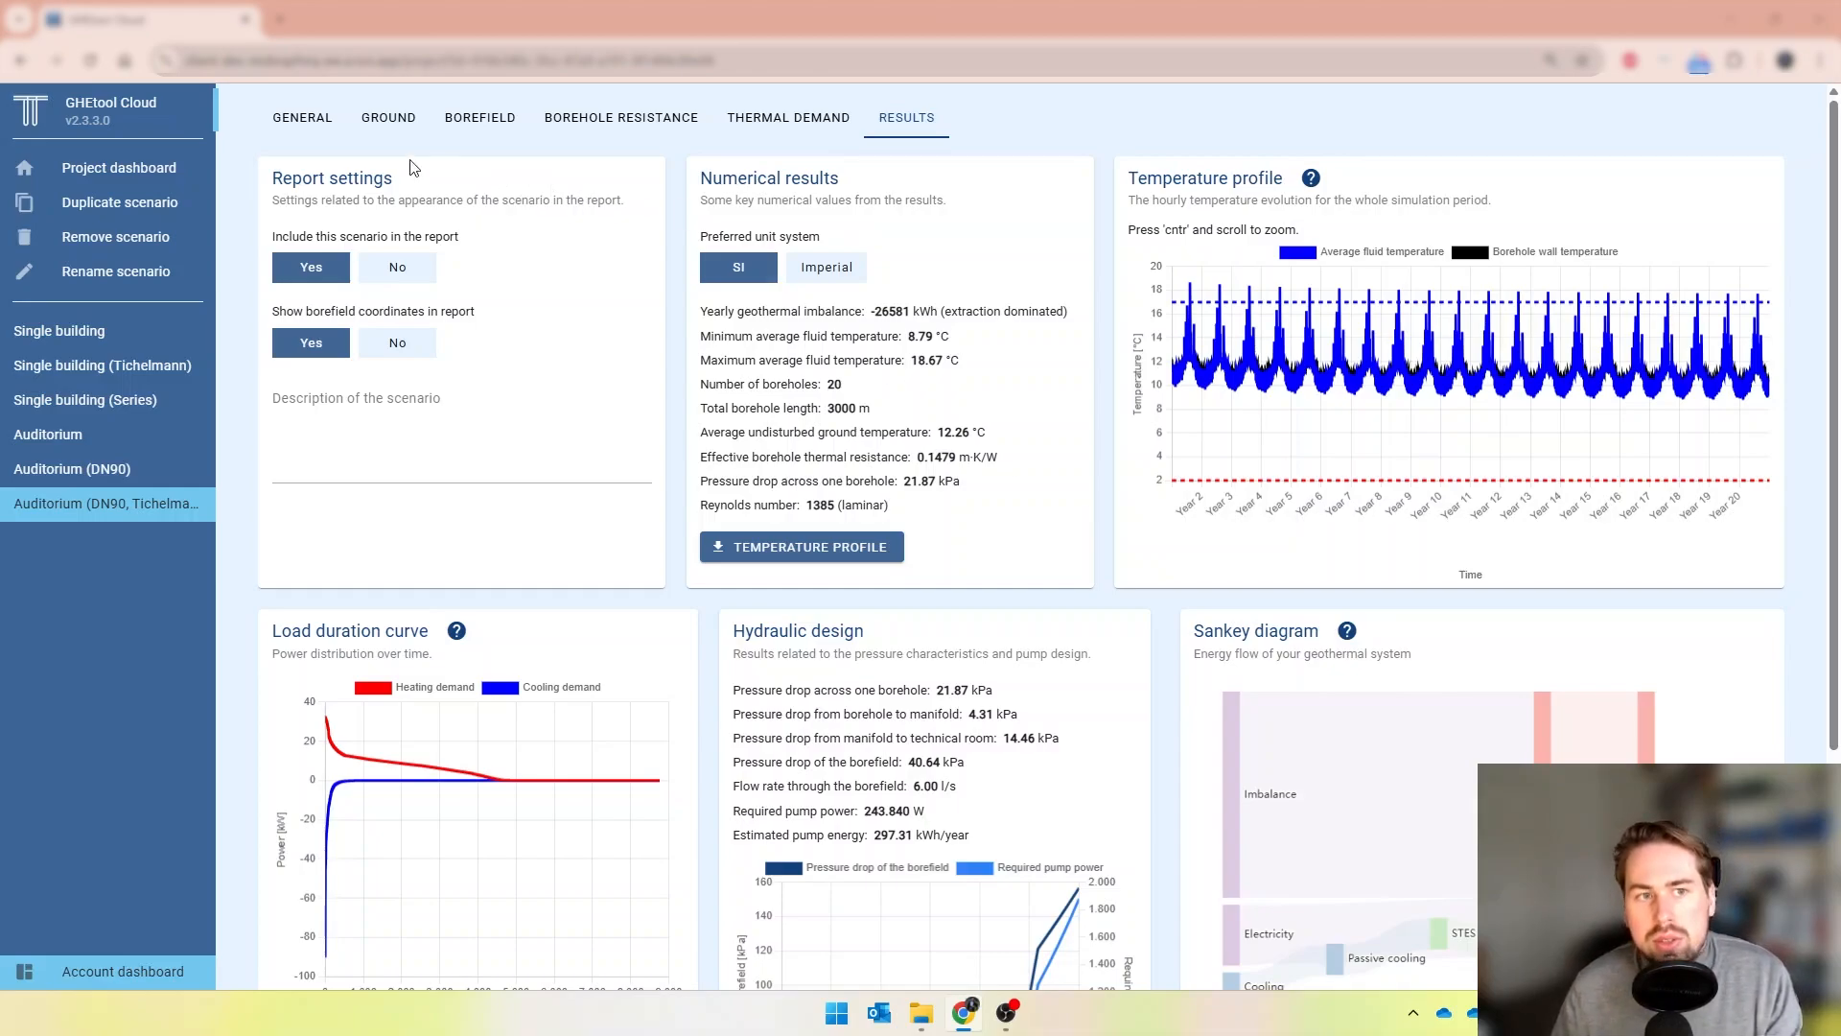
- Set the number of boreholes in Tichelmann to 2, calculate the scenario and examine its hydraulic design results
{"action": "left_click", "coordinate": [326, 127]}
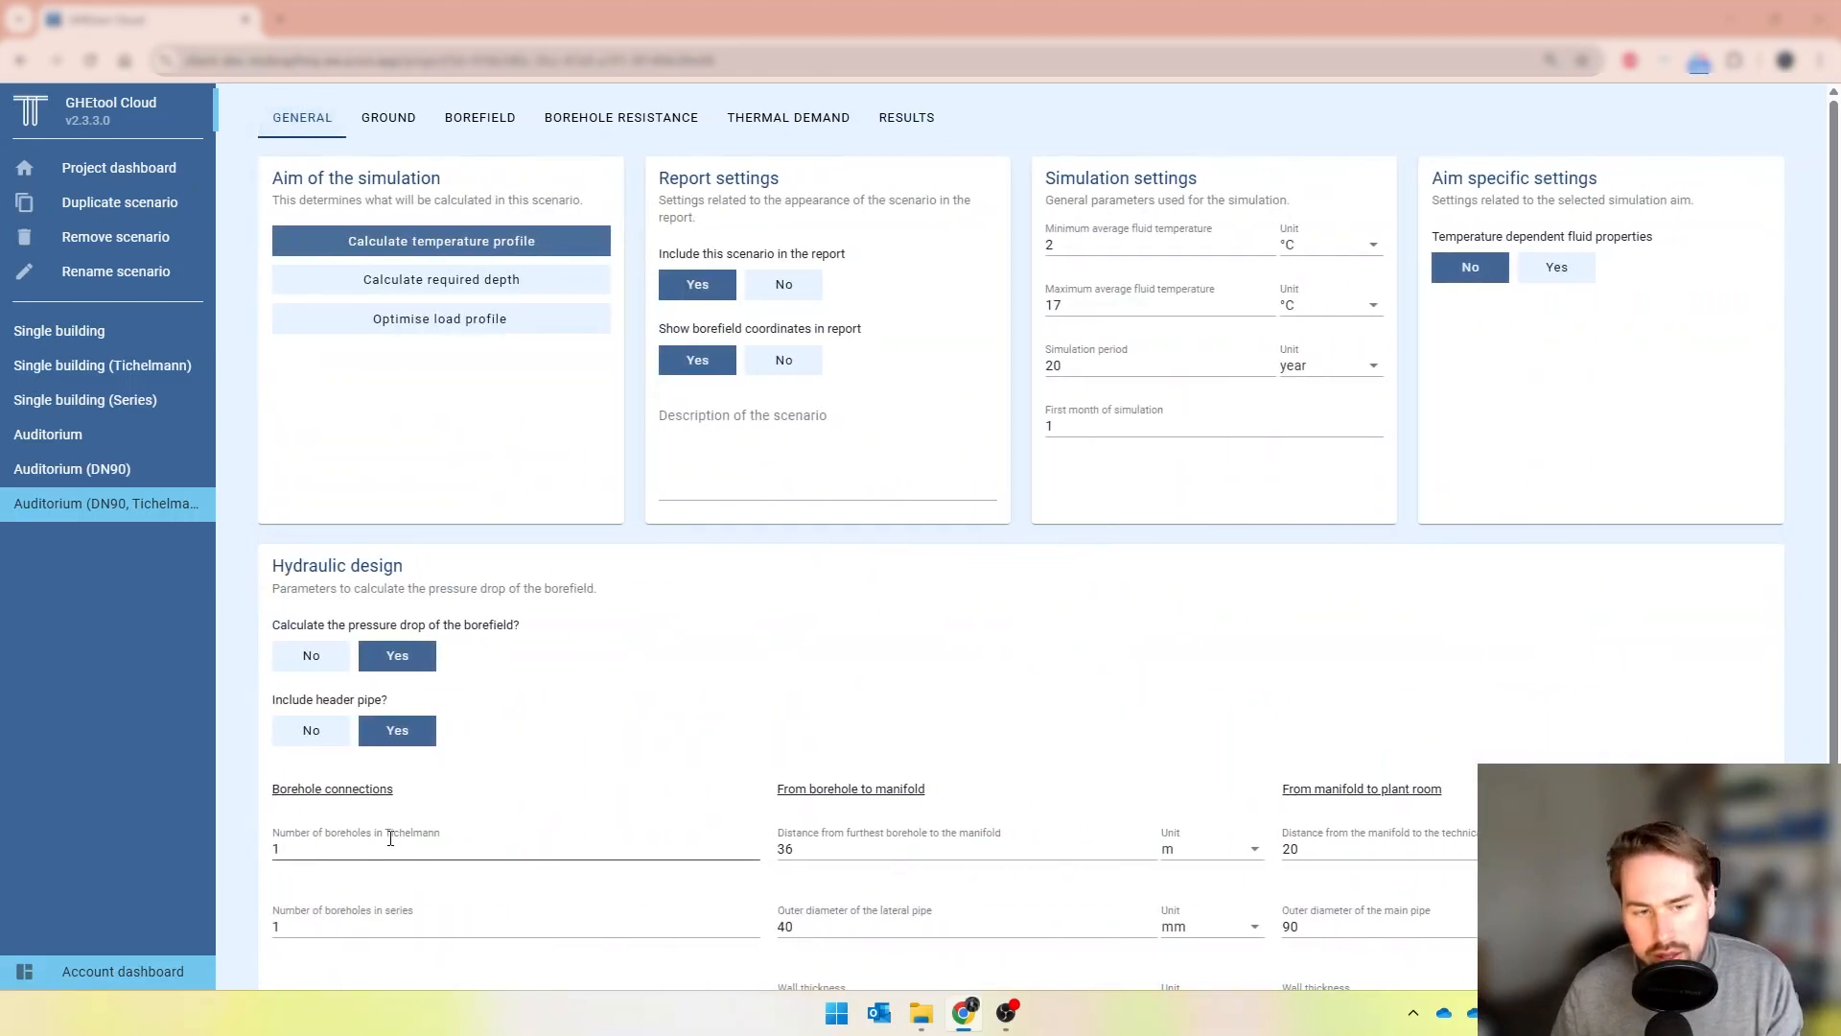
{"action": "type", "text": "2"}
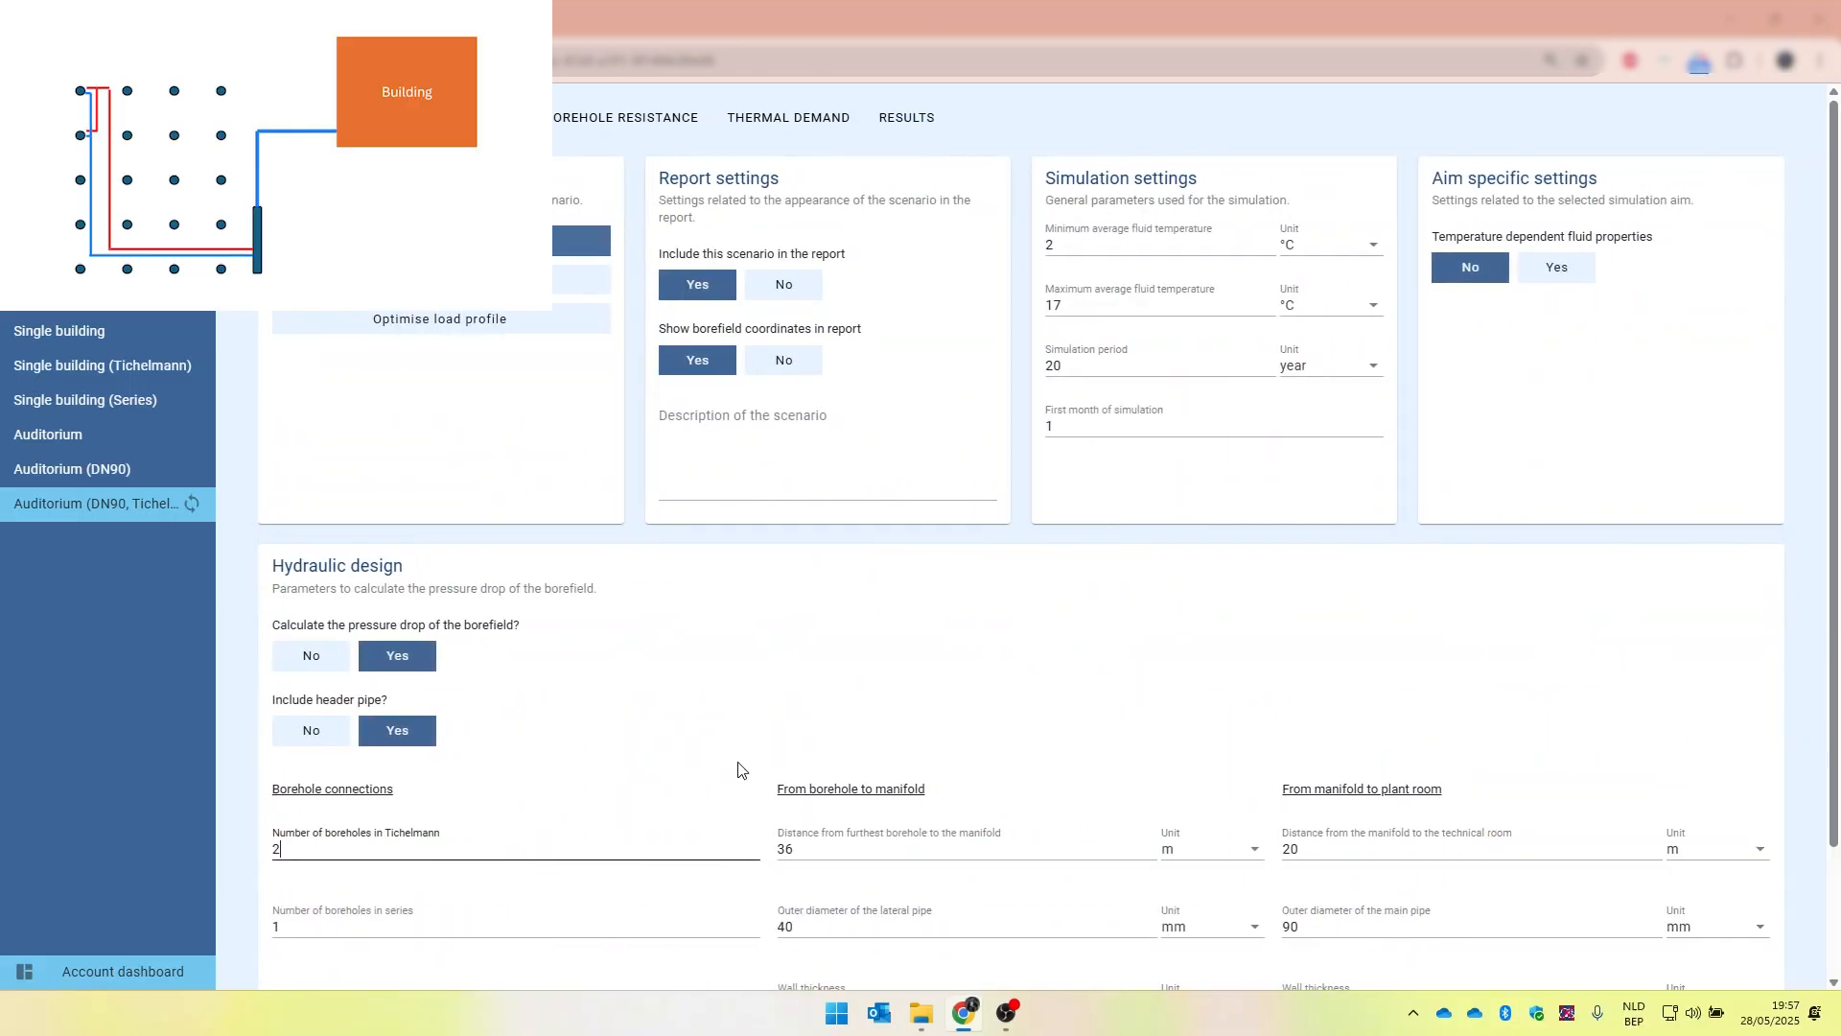
{"action": "scroll", "coordinate": [1319, 849], "scroll_direction": "down", "scroll_amount": 2}
{"action": "left_click", "coordinate": [1651, 971]}
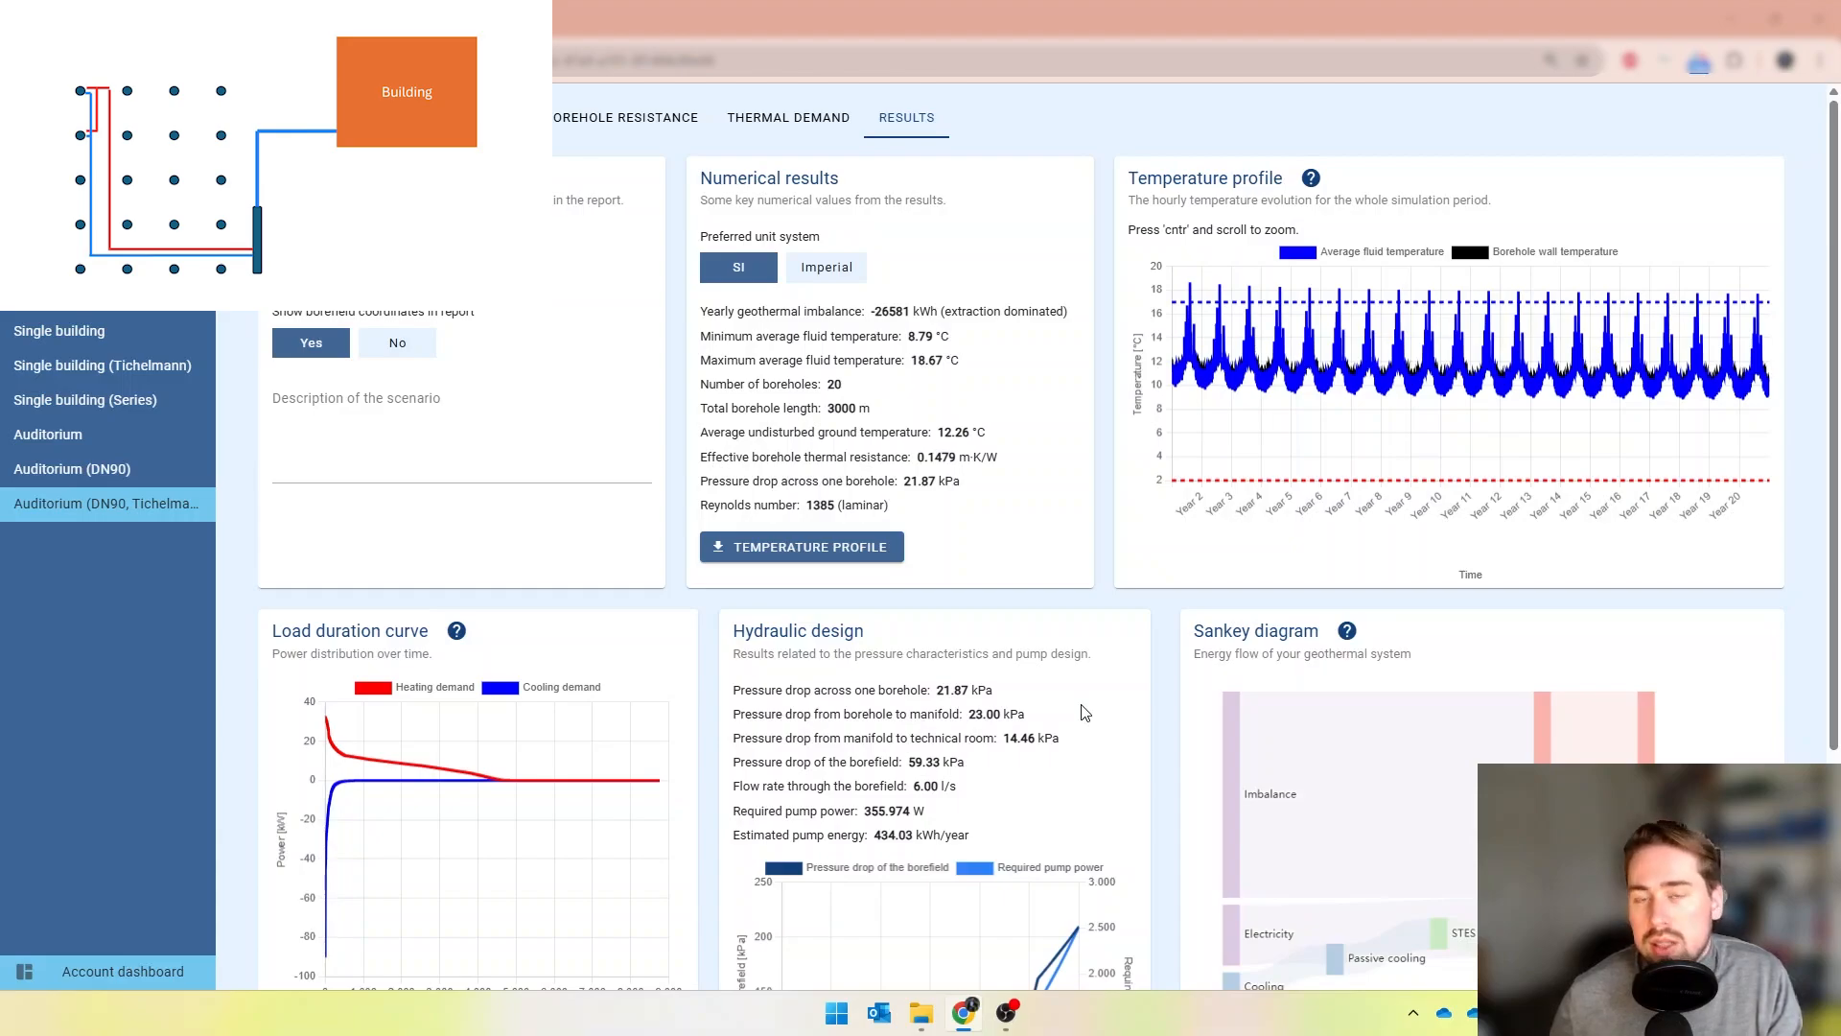
{"action": "scroll", "coordinate": [1083, 712], "scroll_direction": "down", "scroll_amount": 2}
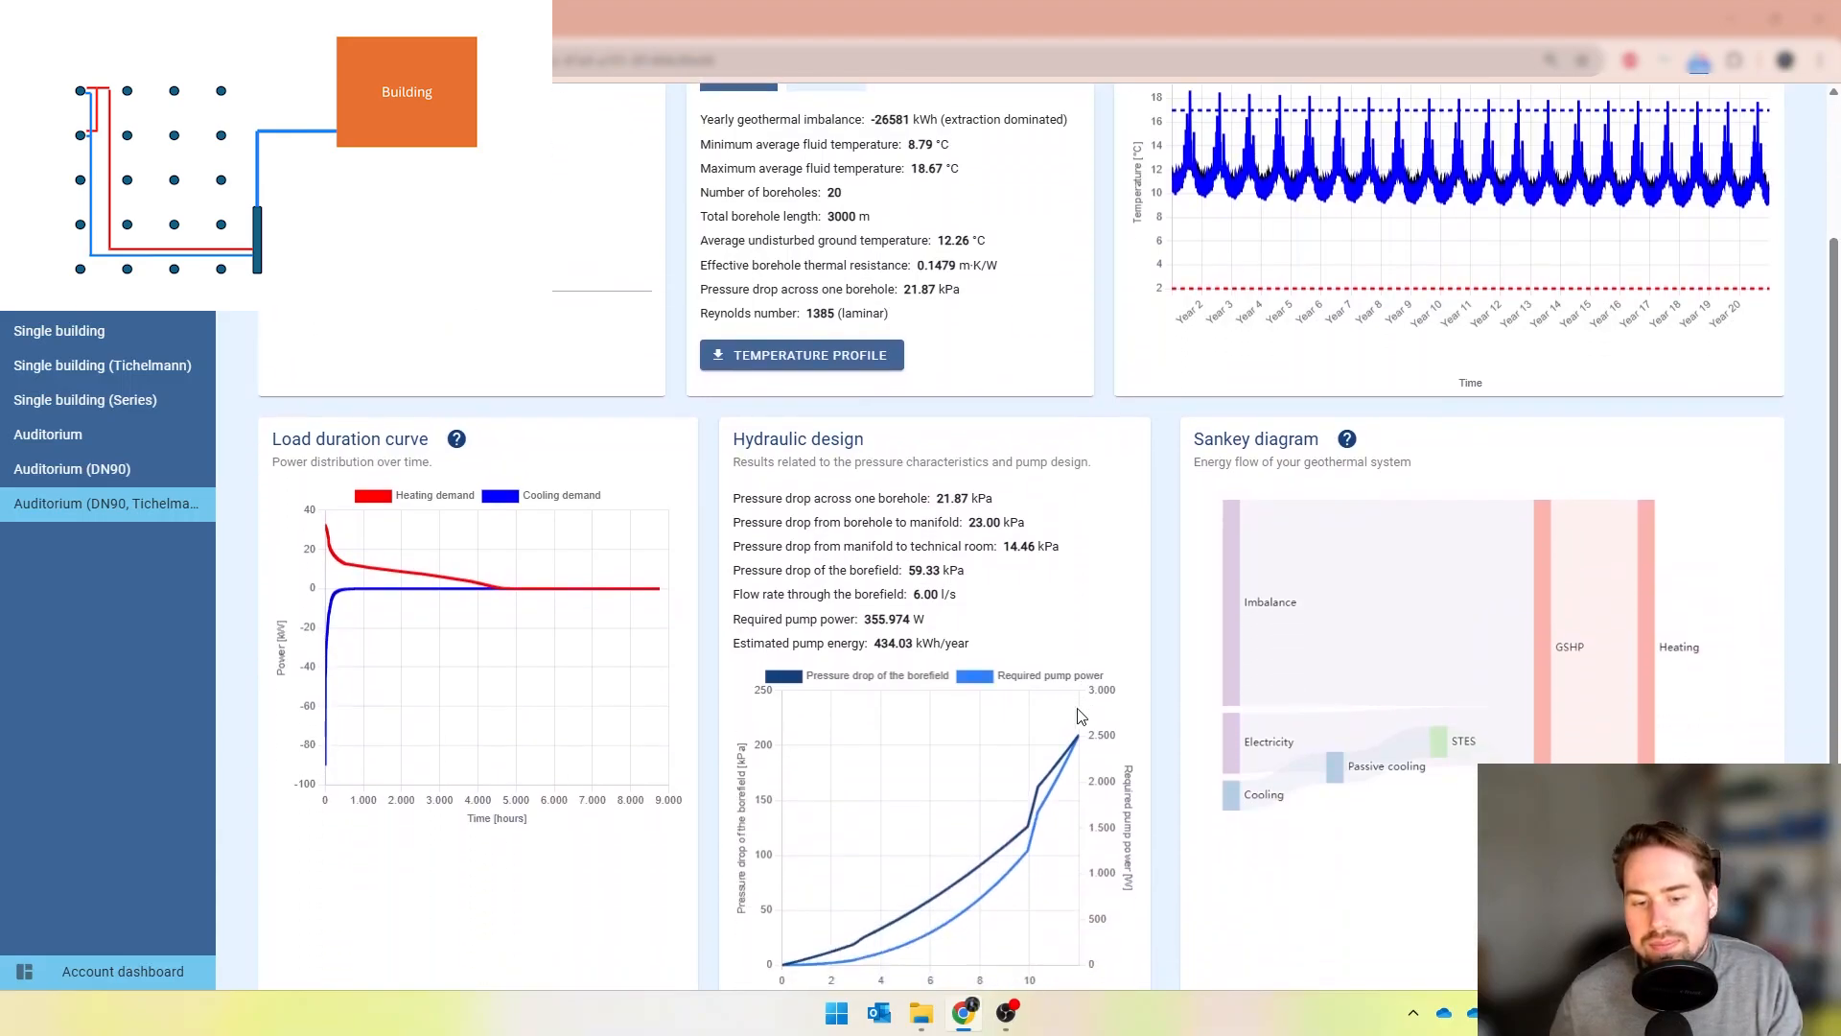